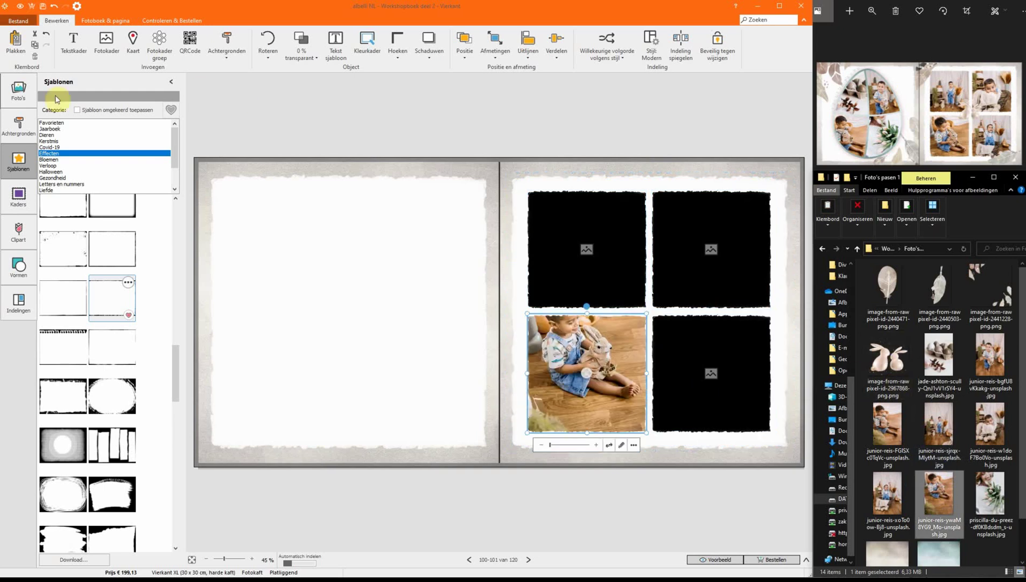
Place the photo of the boy with raised arms in the lower-right frame and reposition the lower-left photo so his head shows
left_click(22, 93)
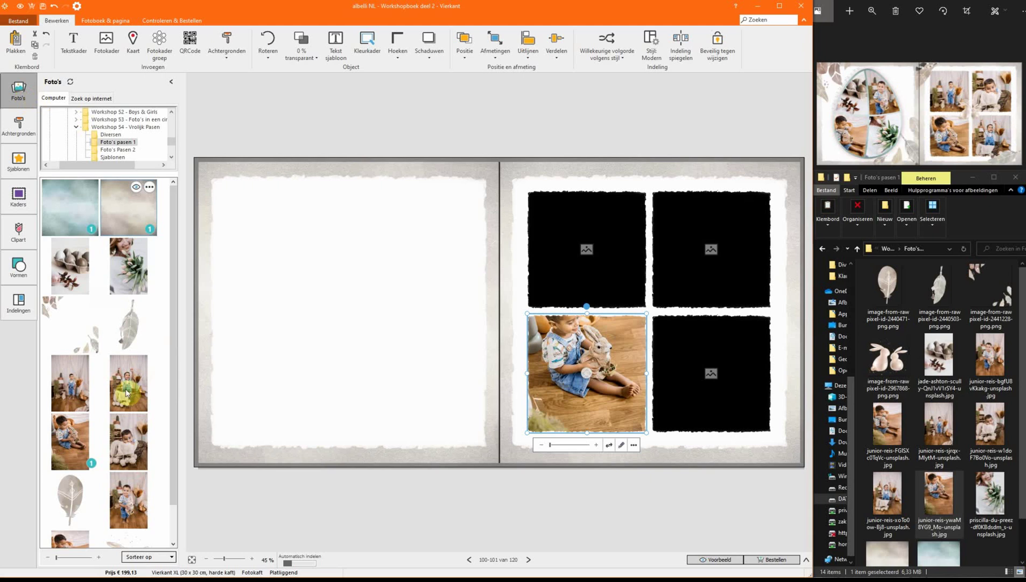
left_click_drag(124, 379, 697, 373)
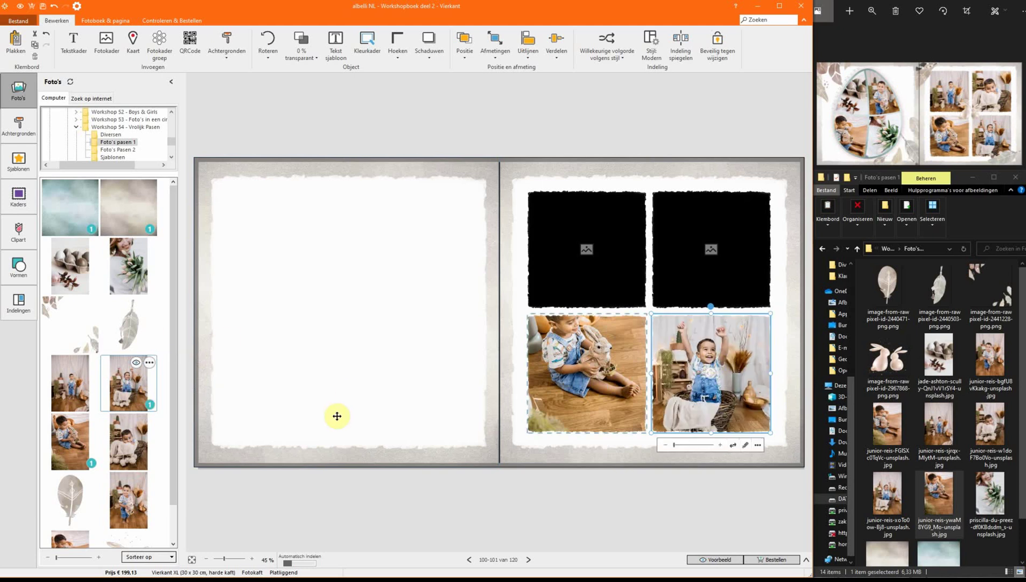
left_click_drag(583, 369, 584, 402)
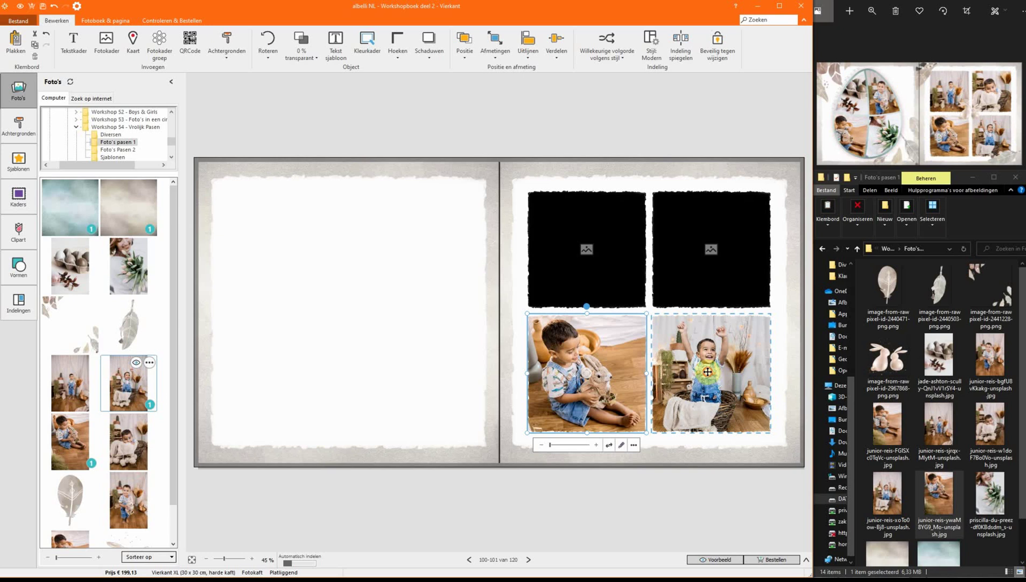
left_click(708, 372)
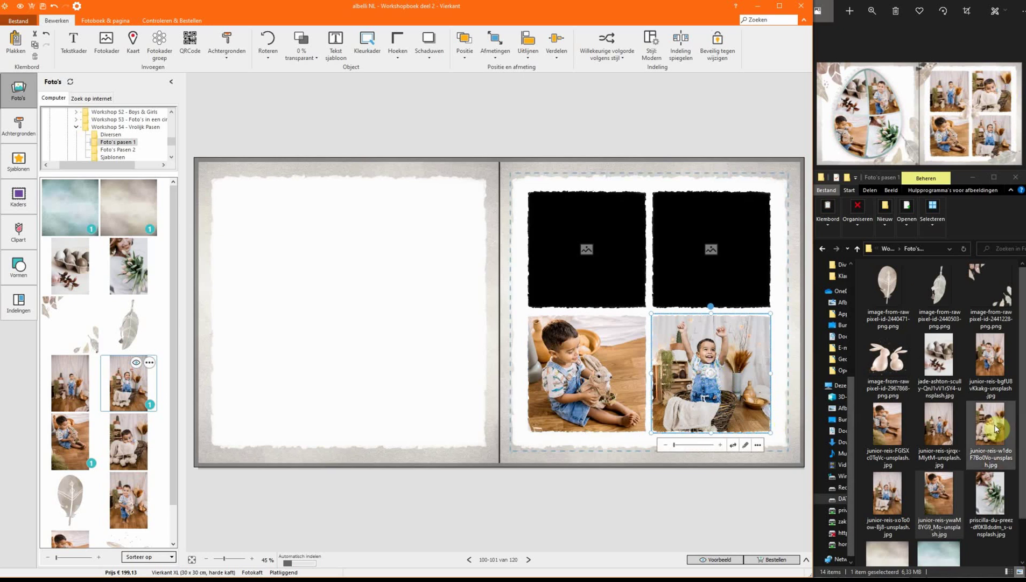
Fill the upper-right frame with the photo of the boy behind the basket and the upper-left frame with the standing boy
left_click_drag(990, 425, 734, 286)
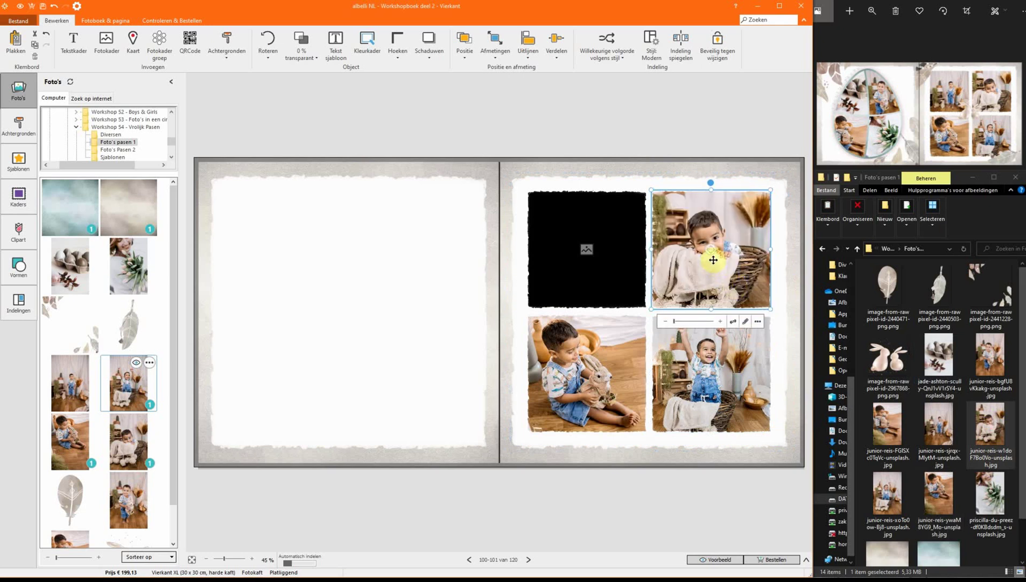
left_click_drag(939, 431, 592, 262)
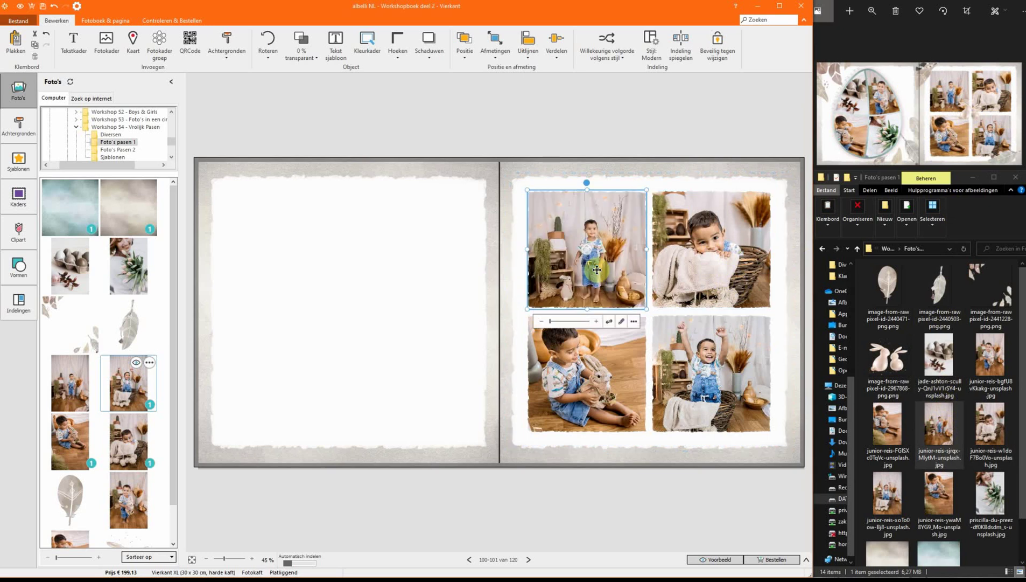
left_click(587, 243)
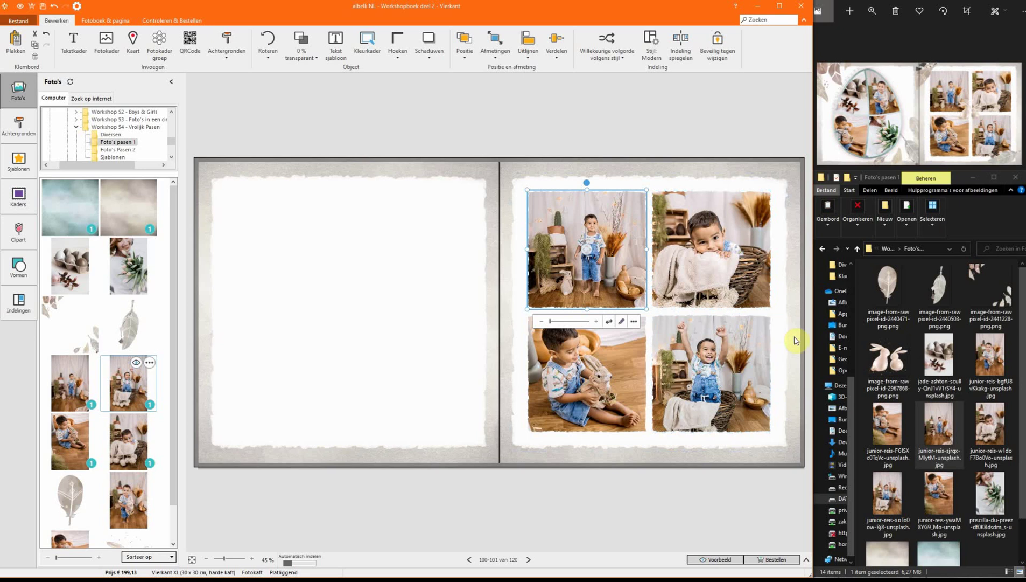
Insert "Paasei in 4 delen.png" from the Sjablonen folder into the spread as a new object
left_click(387, 279)
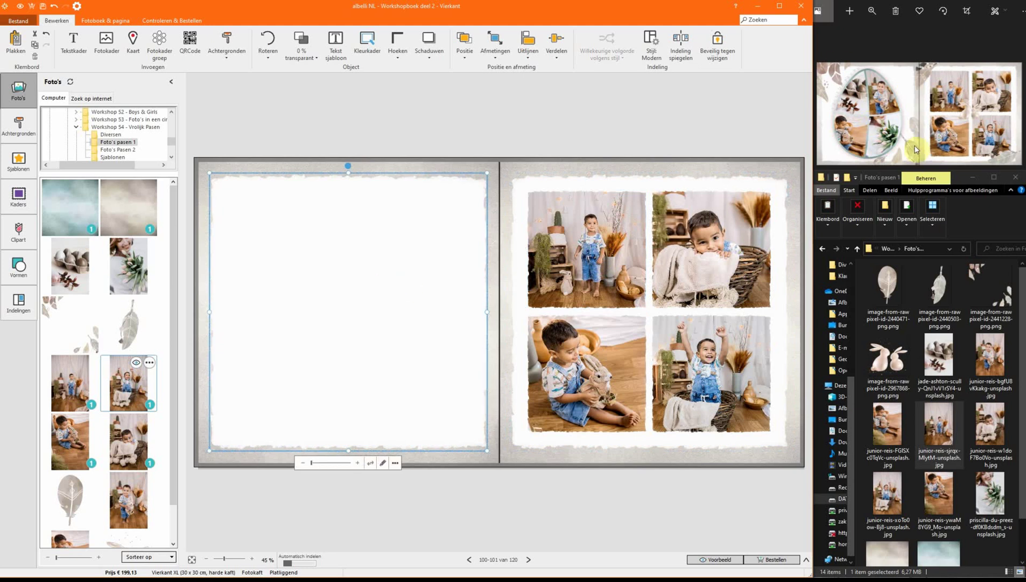
left_click(113, 158)
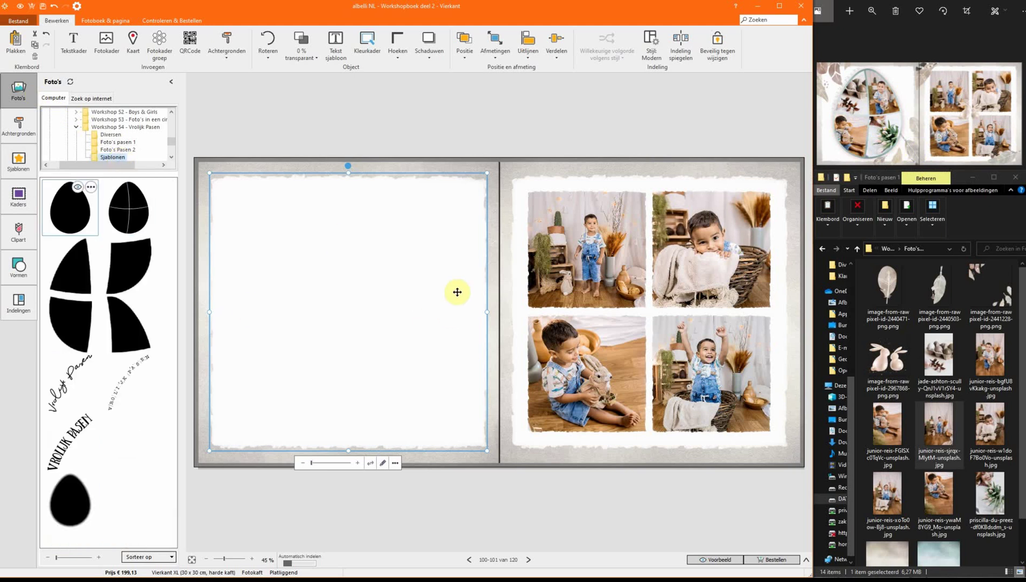
left_click(878, 105)
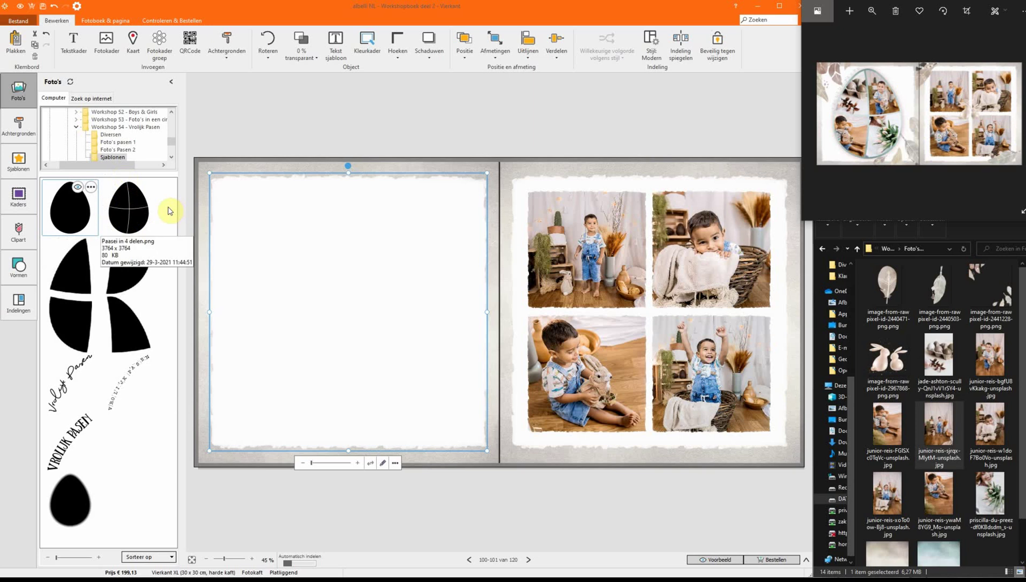
left_click(70, 289)
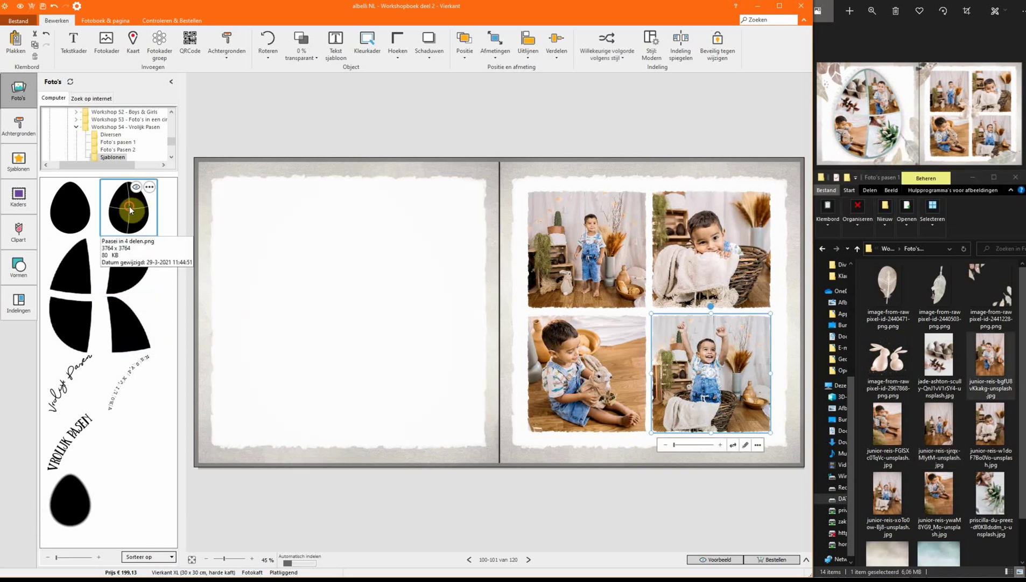
right_click(129, 210)
left_click(143, 213)
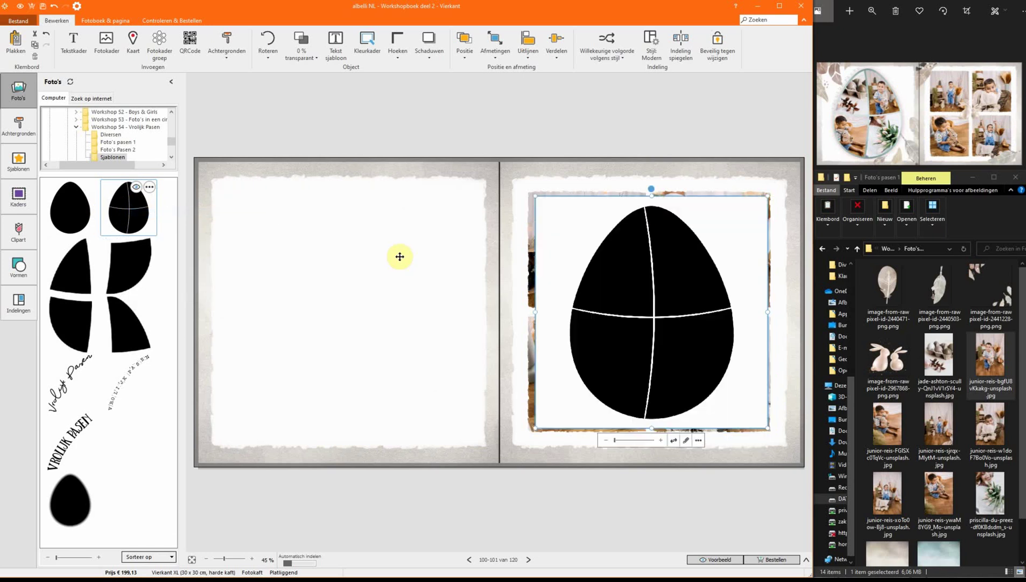
Move the four-part egg onto the left page, enlarge it and centre it within the white area
left_click_drag(610, 298, 320, 298)
left_click_drag(465, 422, 485, 442)
left_click_drag(386, 340, 371, 332)
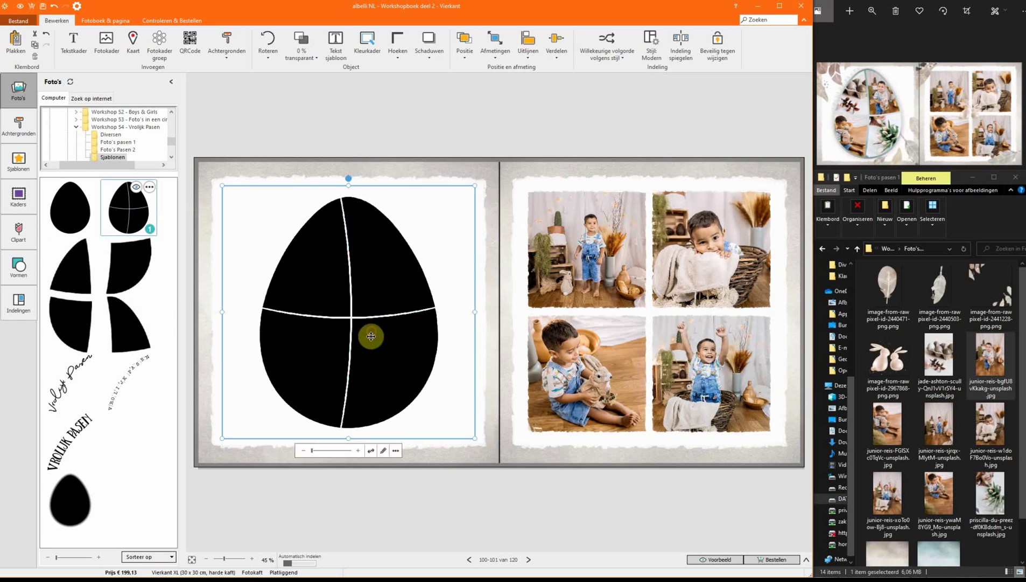
Shrink the four-part egg slightly, recentre it on the left page and make it 40% transparent
left_click(490, 167)
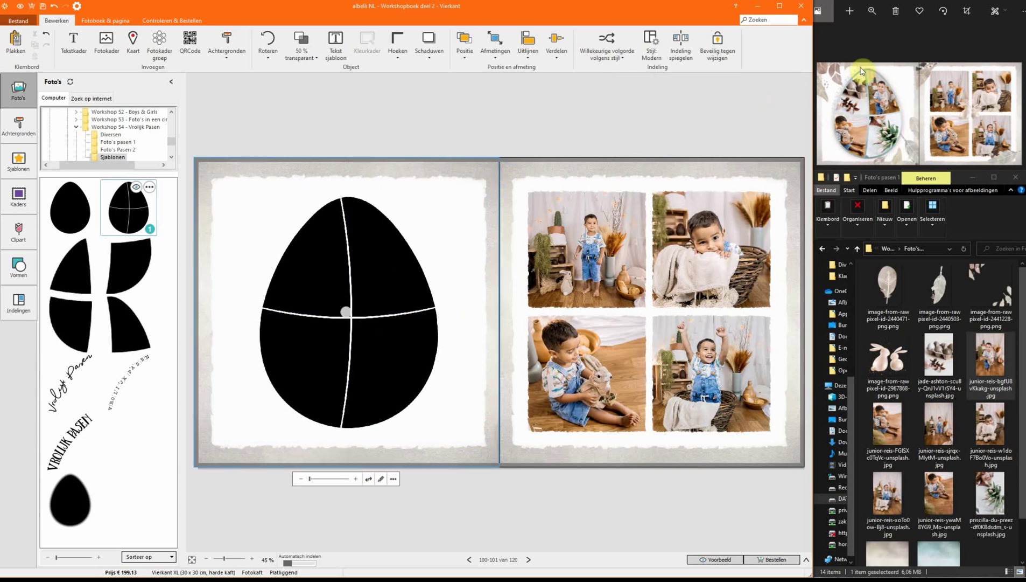
left_click(362, 254)
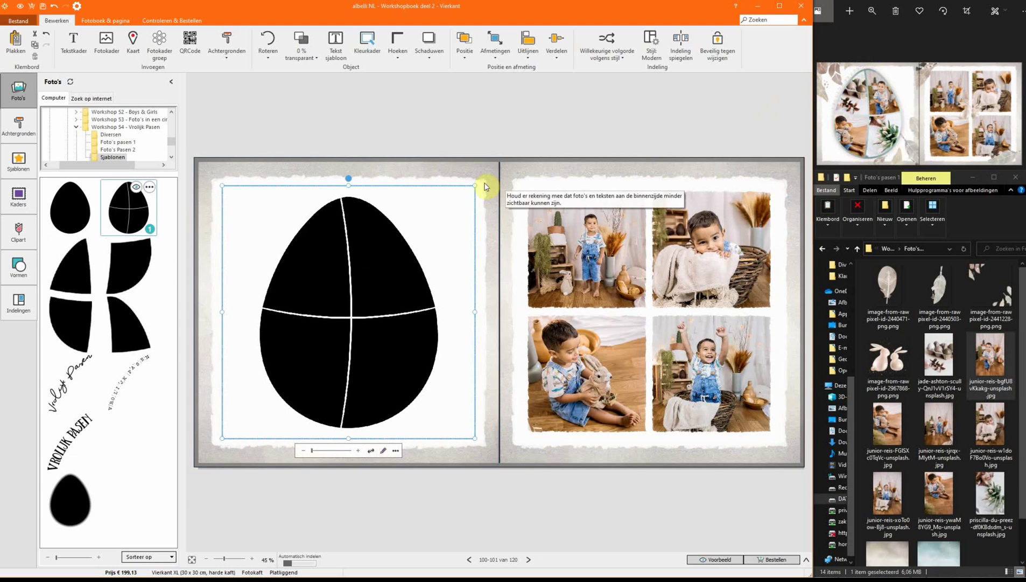
left_click_drag(474, 184, 470, 190)
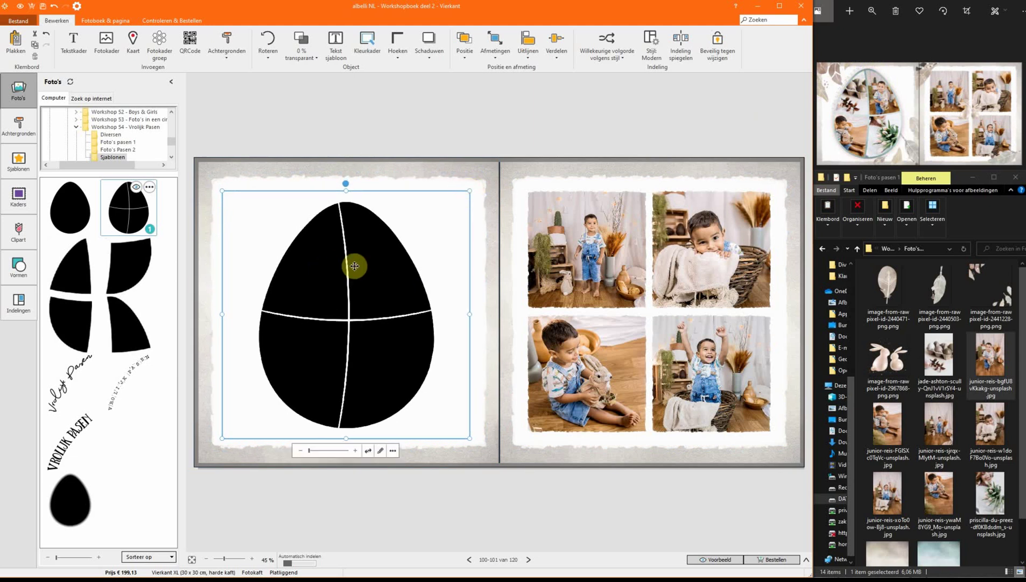
left_click_drag(361, 264, 367, 262)
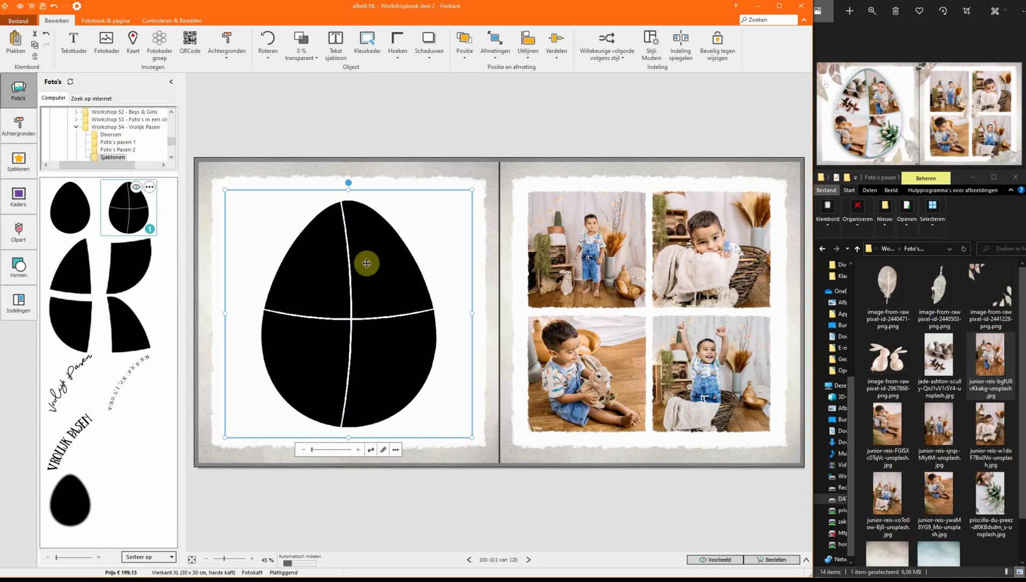
left_click(288, 45)
left_click(309, 115)
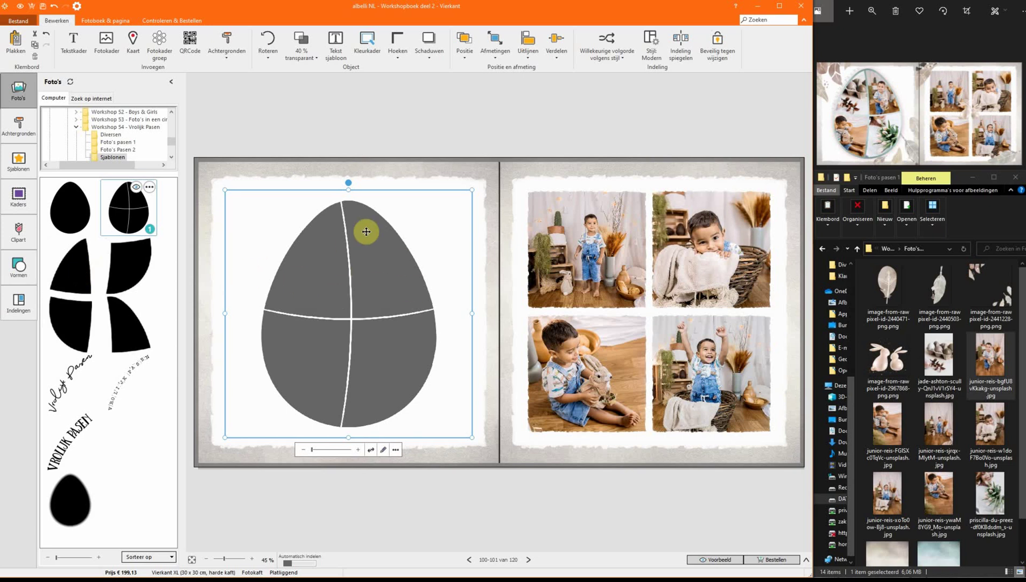
Insert the upper-left egg segment as a new object and position it over the grey egg on the left page
right_click(70, 265)
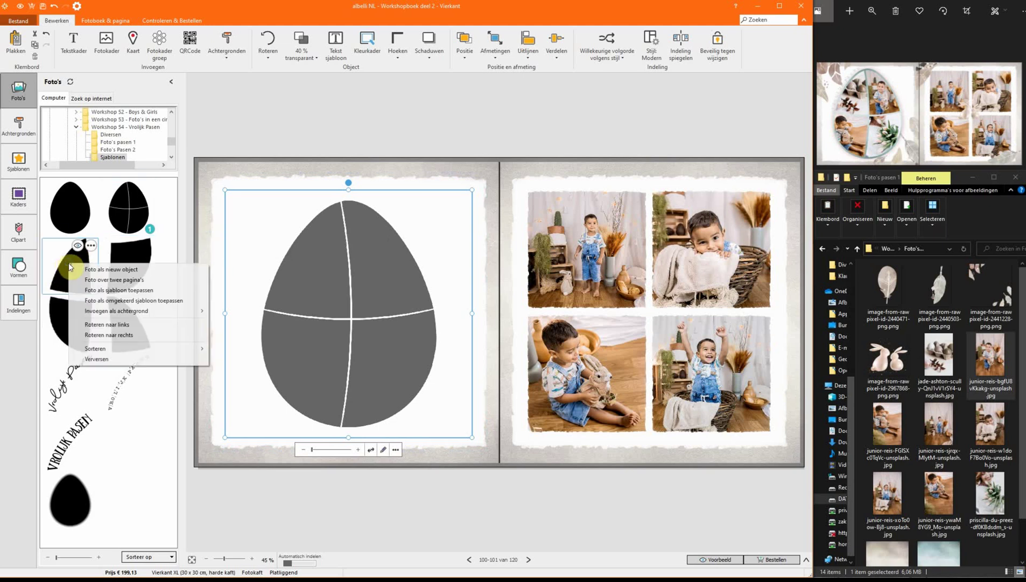
left_click(123, 271)
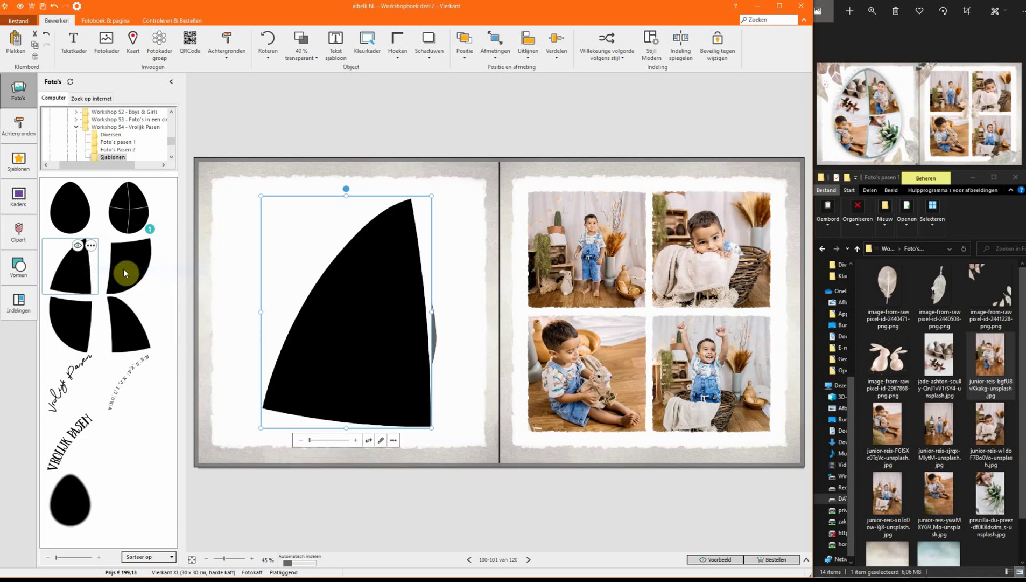
left_click_drag(373, 298, 339, 282)
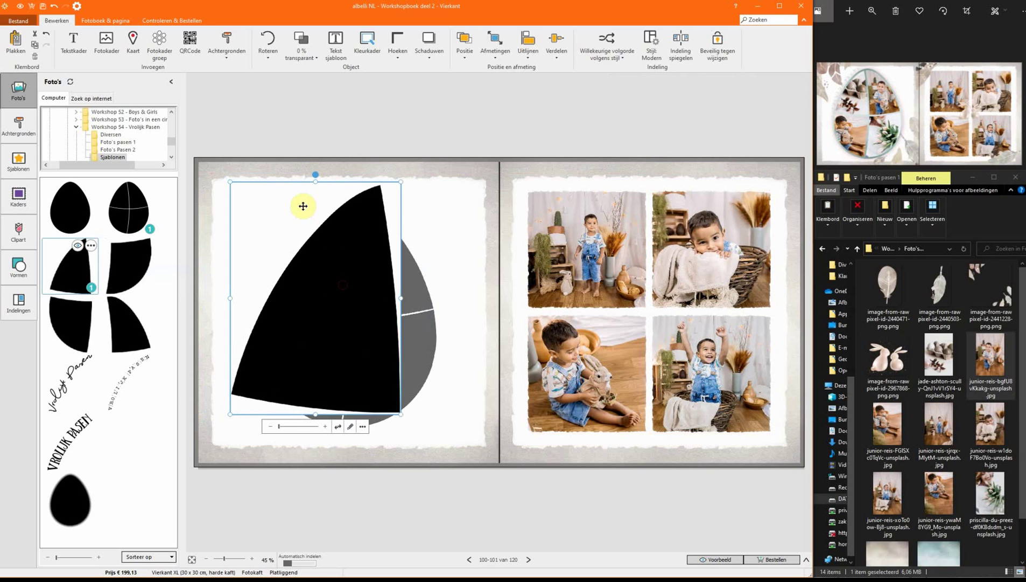
left_click_drag(328, 333, 355, 342)
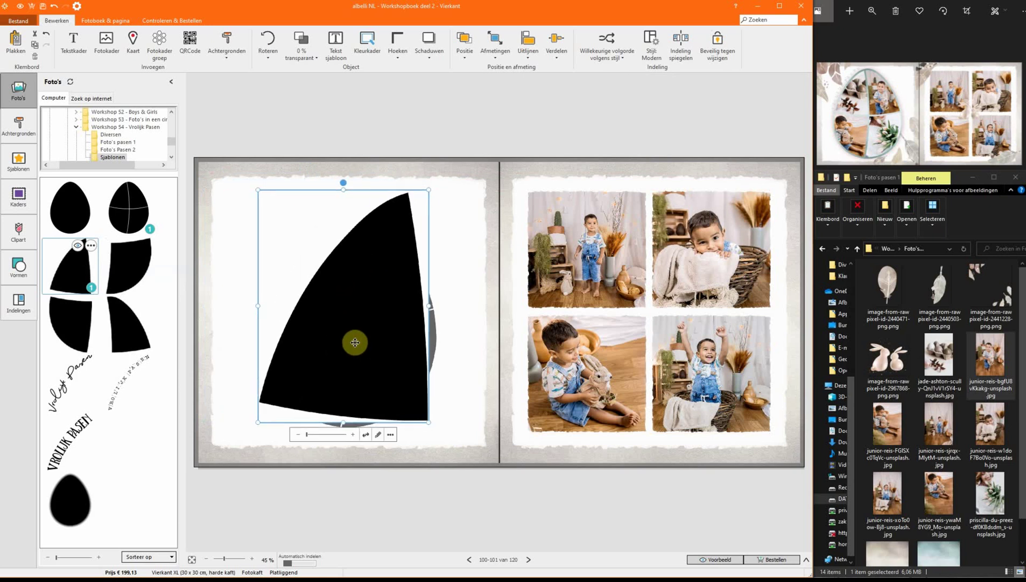
Apply the upper-left segment image to its object as an inverted template and fill it with the egg-carton photo
right_click(74, 272)
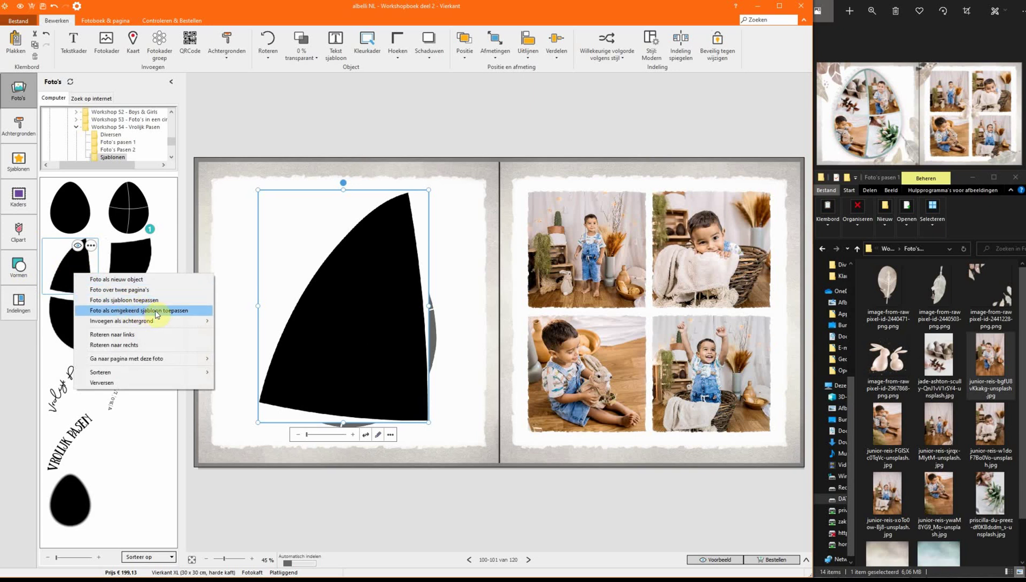
left_click(185, 312)
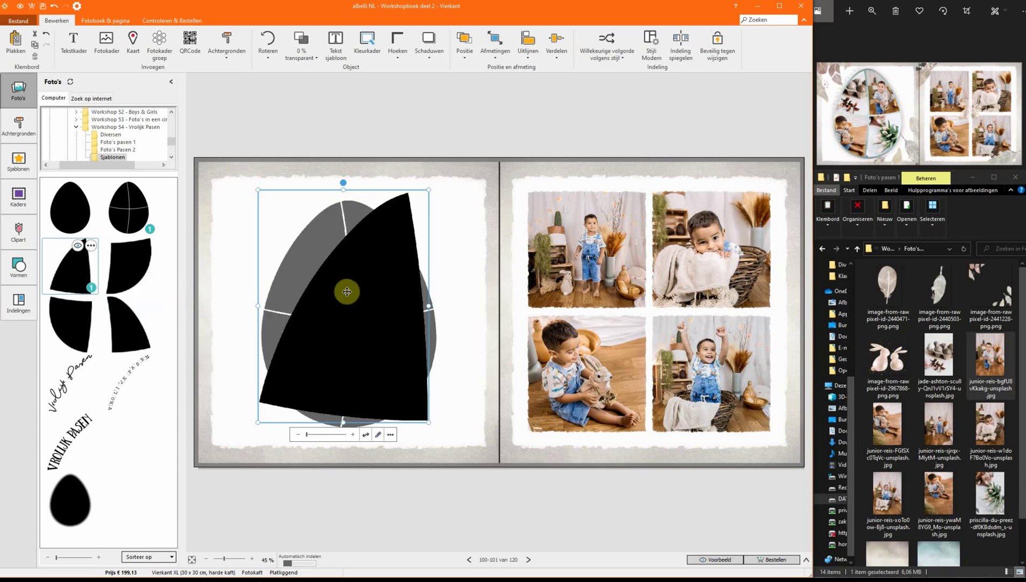
mouse_move(346, 291)
left_mouse_down()
mouse_move(355, 273)
mouse_move(327, 269)
mouse_move(344, 272)
left_mouse_up()
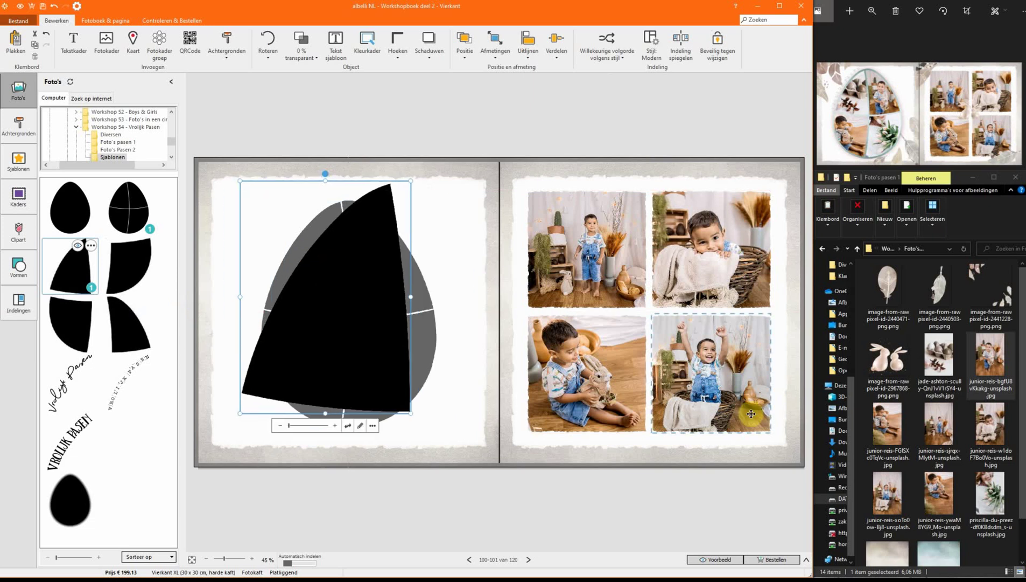
left_click_drag(939, 355, 366, 300)
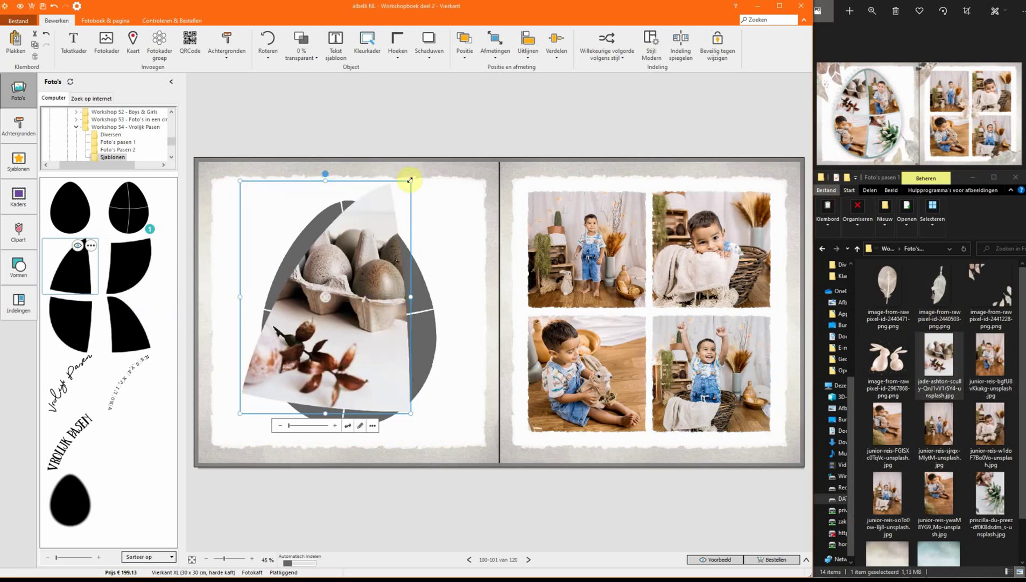
Resize and position the masked egg-carton photo to fit exactly over the upper-left quarter of the grey egg
left_click_drag(410, 180, 329, 234)
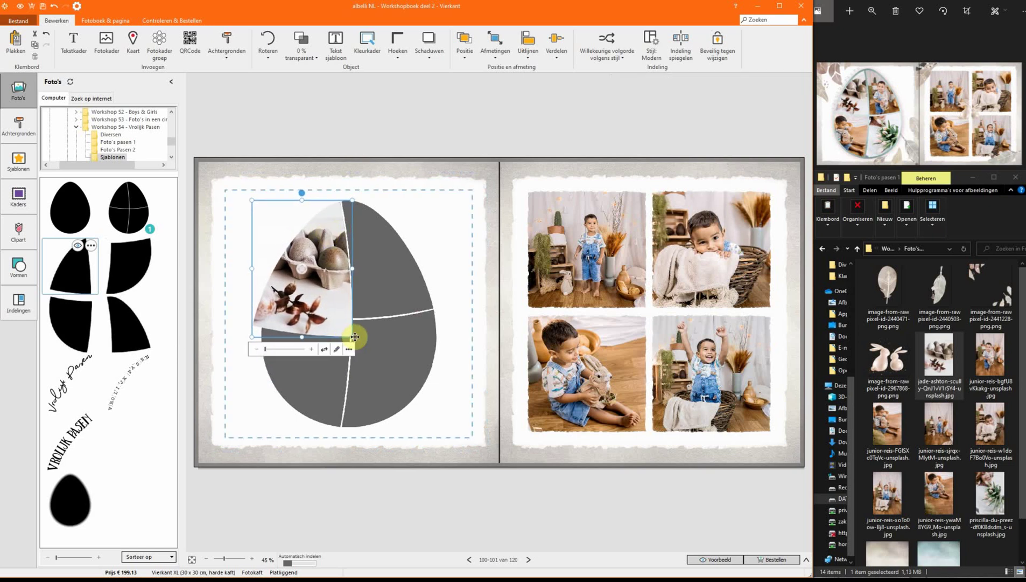
left_click_drag(252, 337, 267, 318)
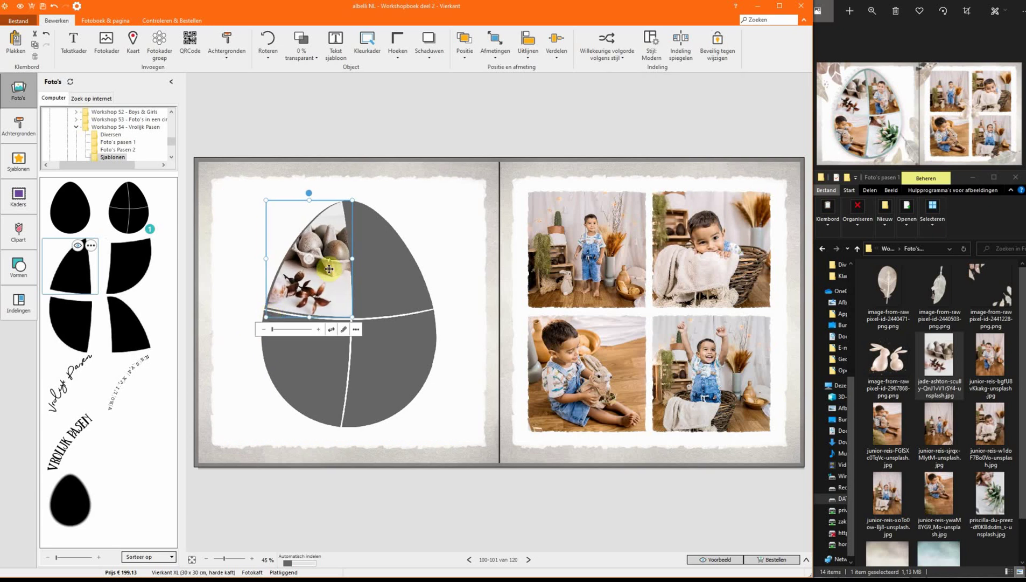
left_click_drag(329, 269, 329, 269)
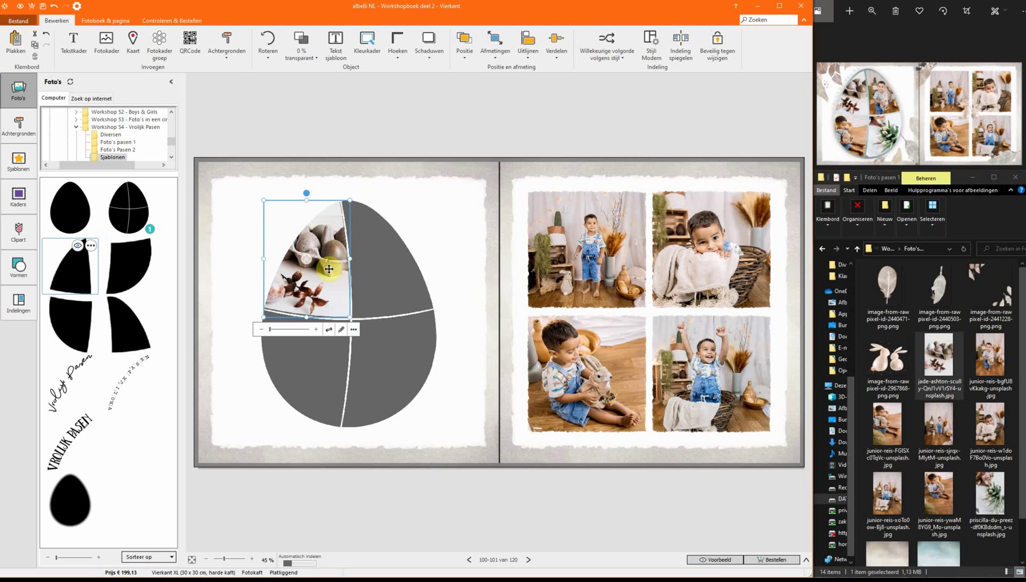
left_click_drag(261, 319, 262, 319)
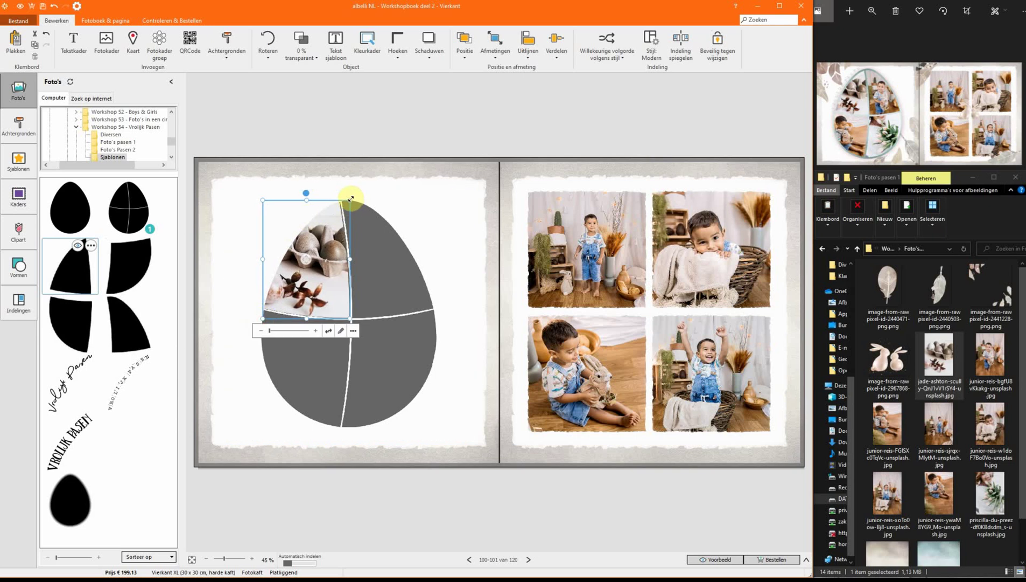
left_click_drag(351, 199, 352, 202)
left_click(435, 222)
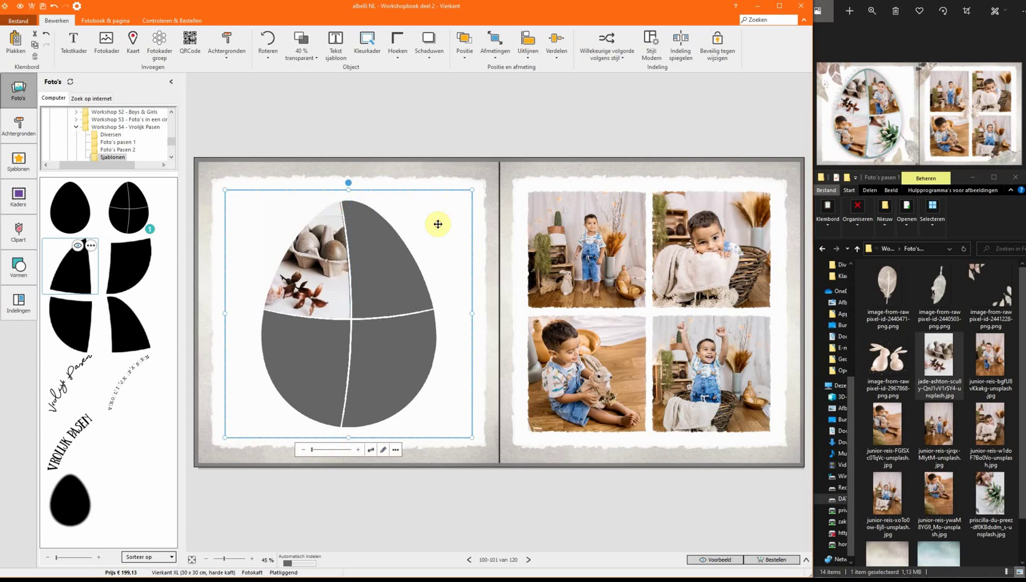
left_click(322, 276)
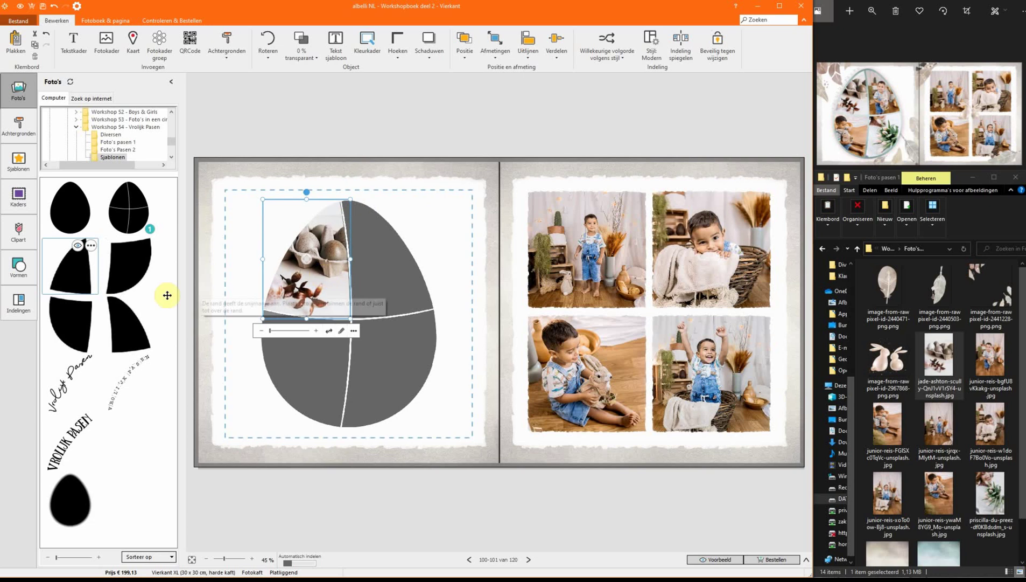
Insert the upper-right egg segment as a new object on the left page and fill it with the boy-holding-rabbit photo
right_click(131, 328)
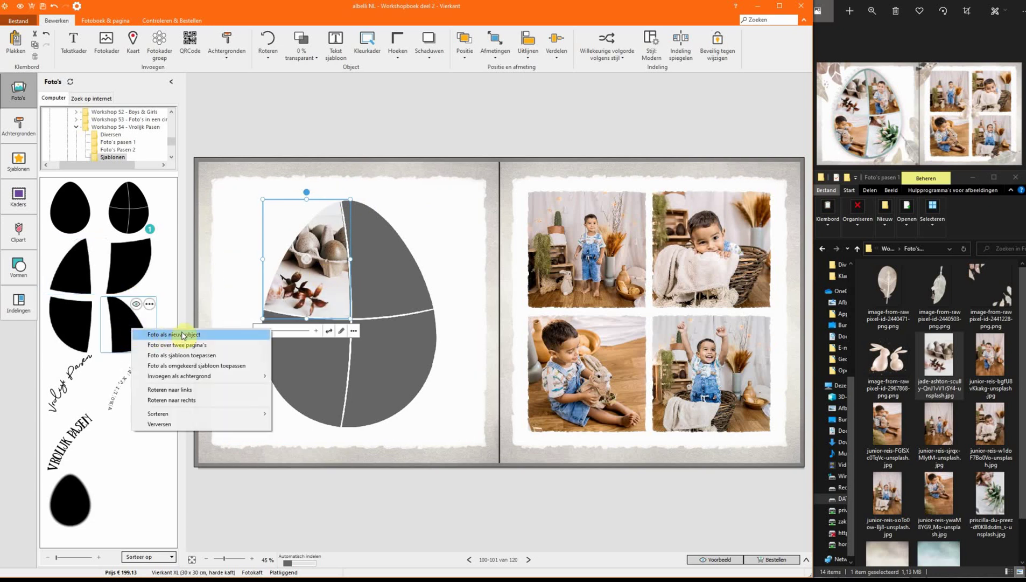
left_click(183, 334)
mouse_move(300, 289)
left_mouse_down()
mouse_move(316, 278)
mouse_move(303, 294)
left_mouse_up()
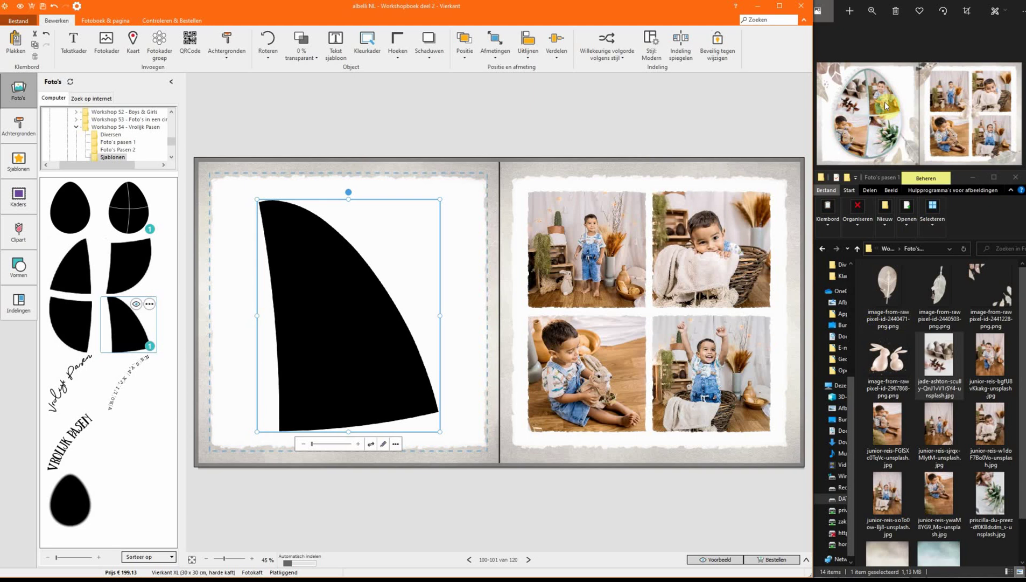
left_click_drag(990, 357, 360, 347)
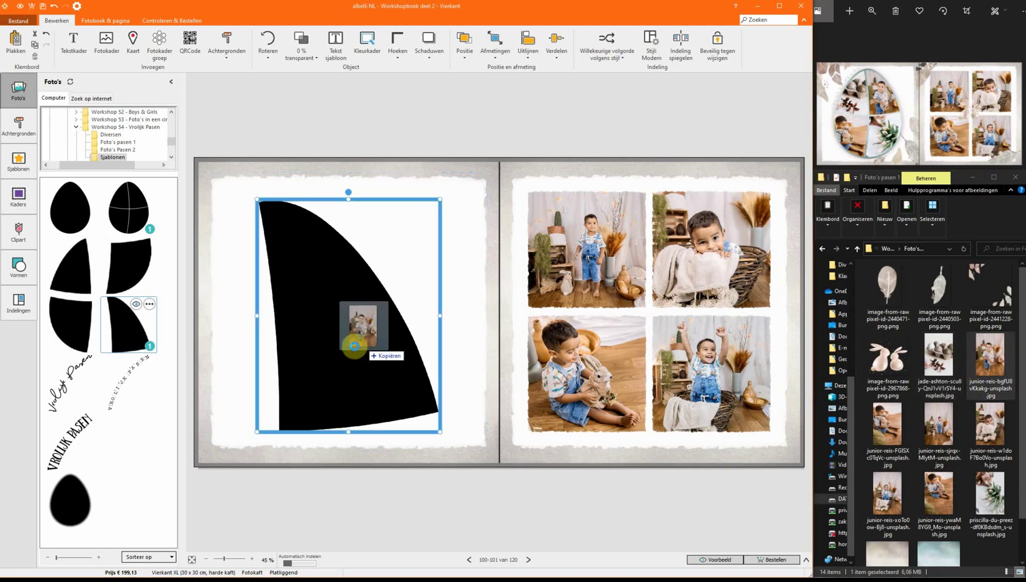
left_click_drag(354, 346, 354, 346)
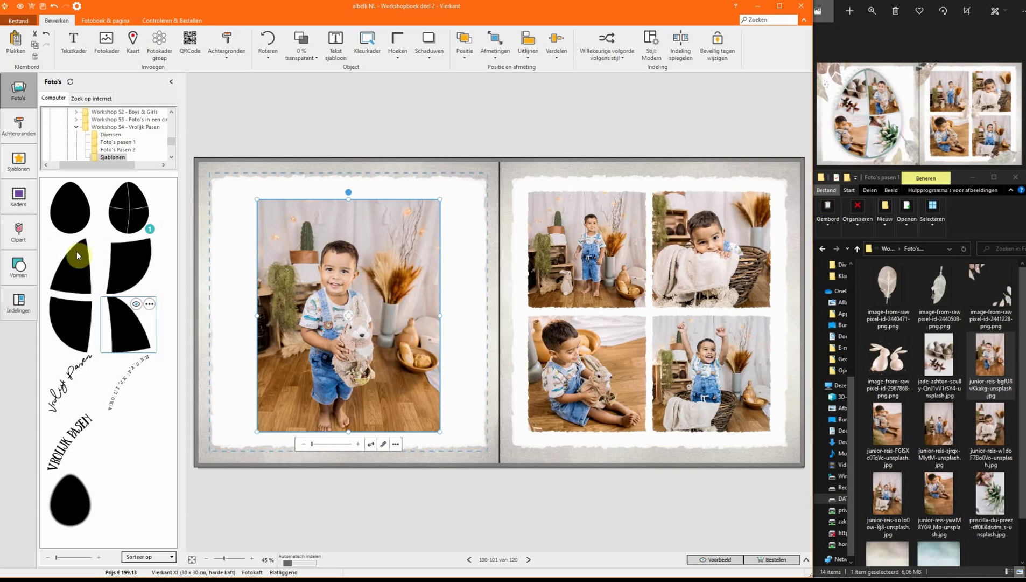
Apply the upper-right segment image Paasei RB.jpg as an inverted template to the boy-holding-rabbit photo
right_click(77, 267)
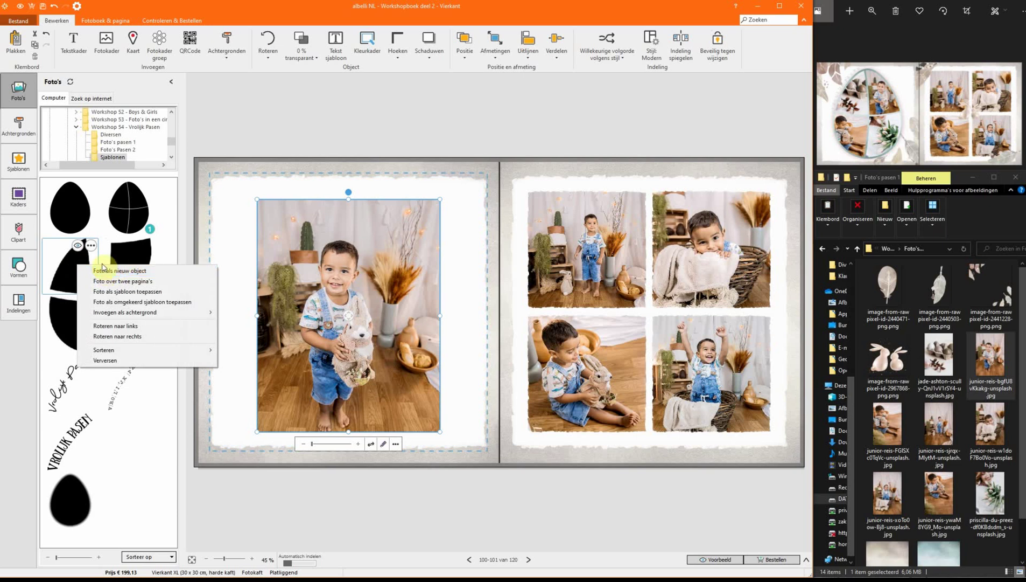
left_click(364, 269)
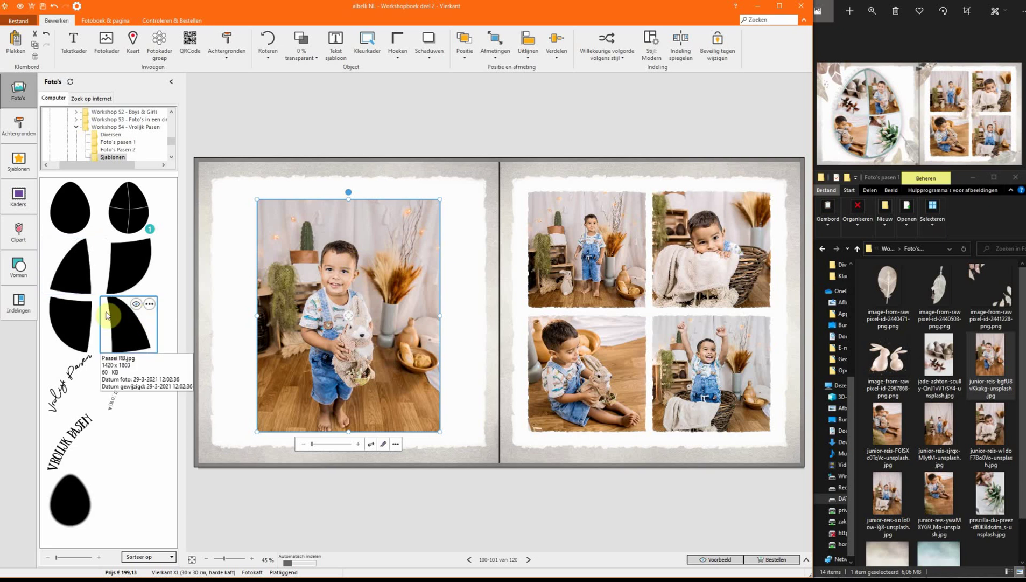
right_click(121, 312)
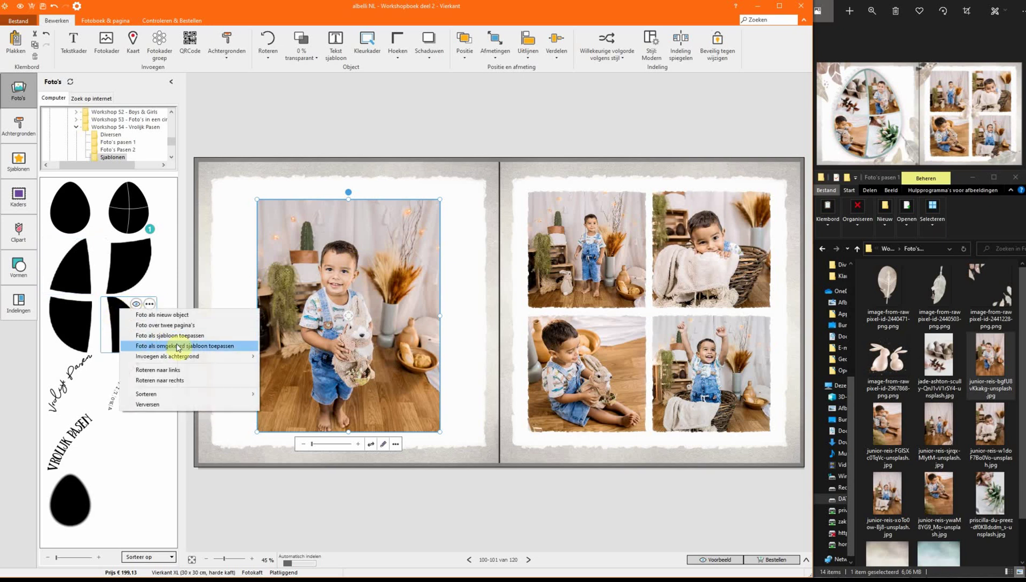
left_click(189, 346)
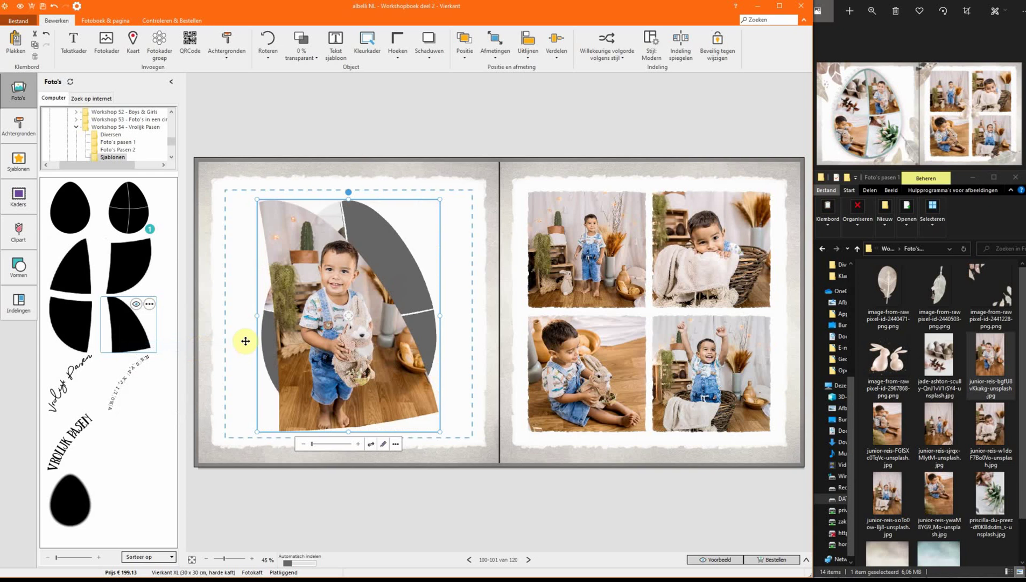
Shrink the masked boy-holding-rabbit photo to fit exactly over the upper-right quarter of the grey egg
left_click_drag(257, 199, 356, 207)
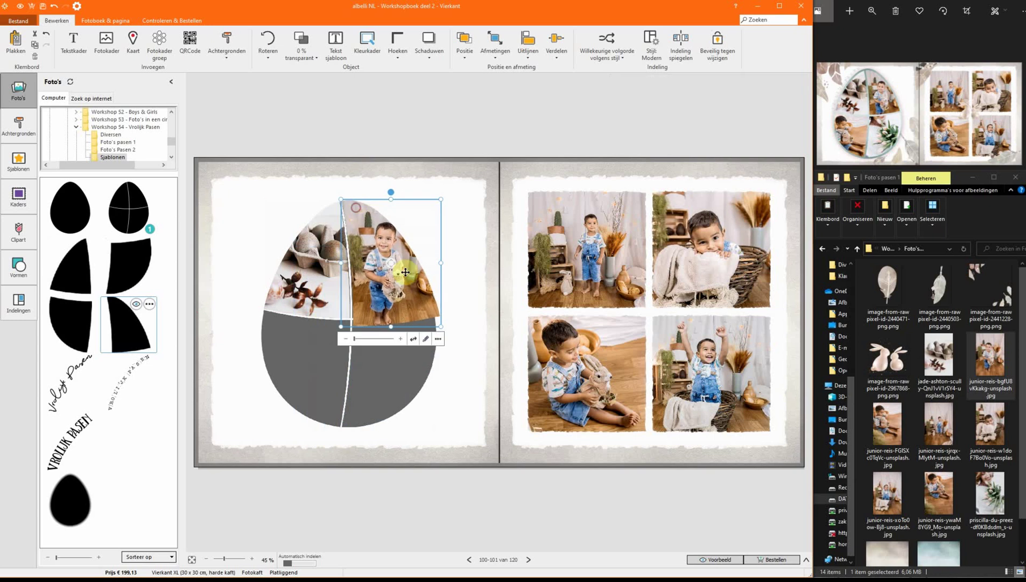
left_click_drag(440, 327, 435, 313)
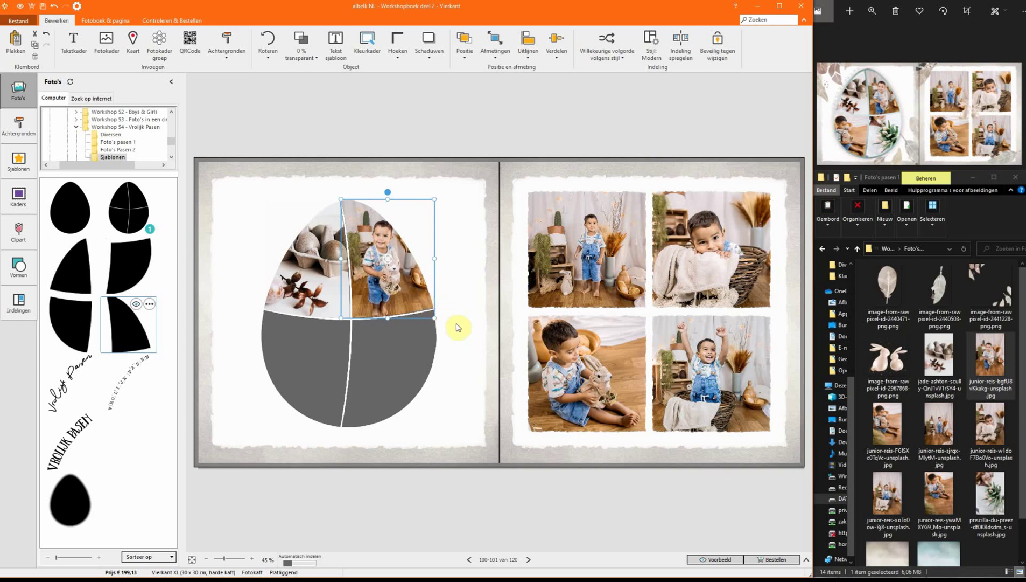
left_click(456, 324)
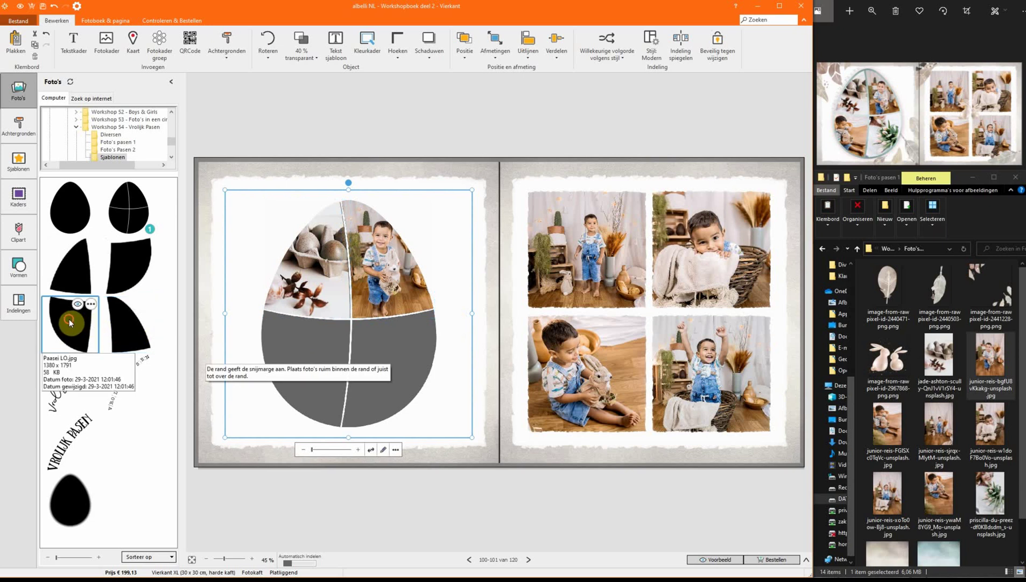
Insert the lower-left segment Paasei LO.jpg as a new object, apply it as an inverted template and fill it with the photo of the boy sitting with the rabbit
right_click(70, 319)
left_click(115, 326)
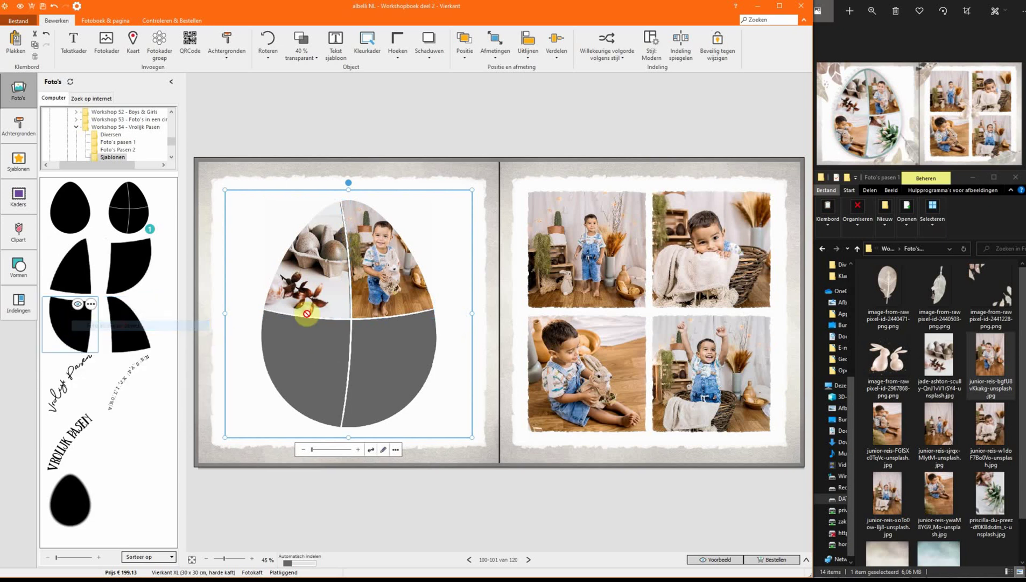
right_click(74, 324)
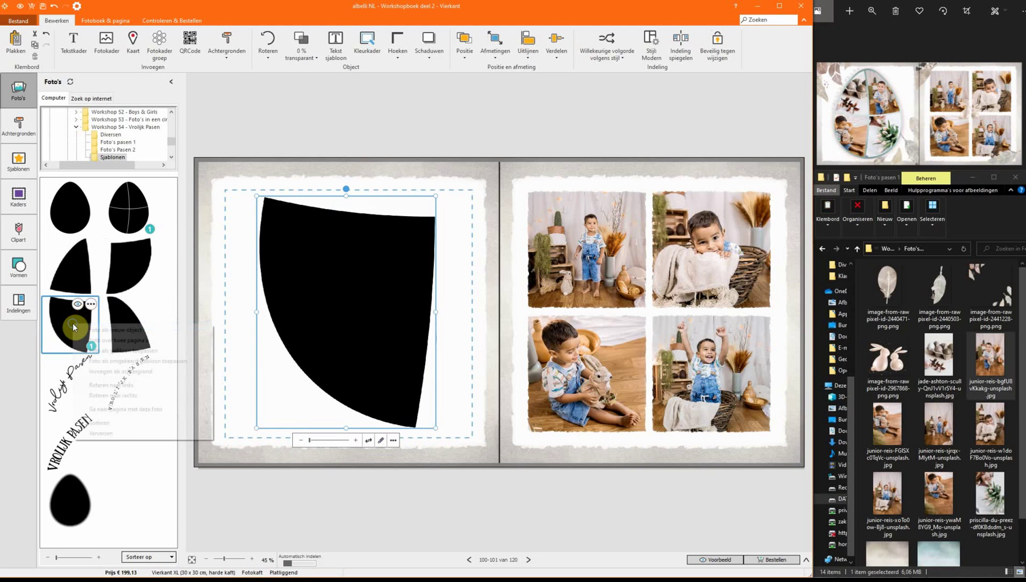
left_click(155, 361)
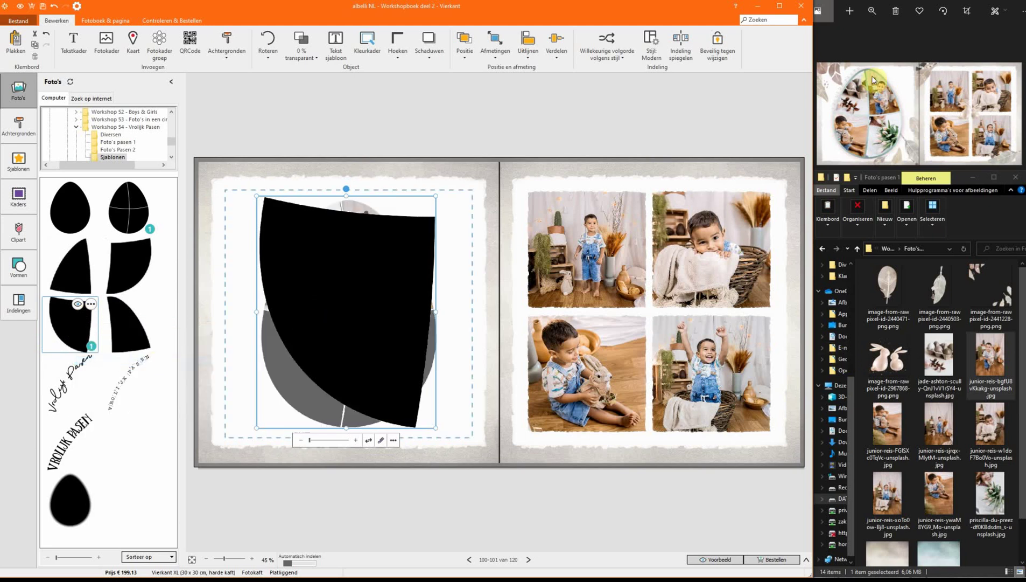
left_click_drag(902, 409, 370, 311)
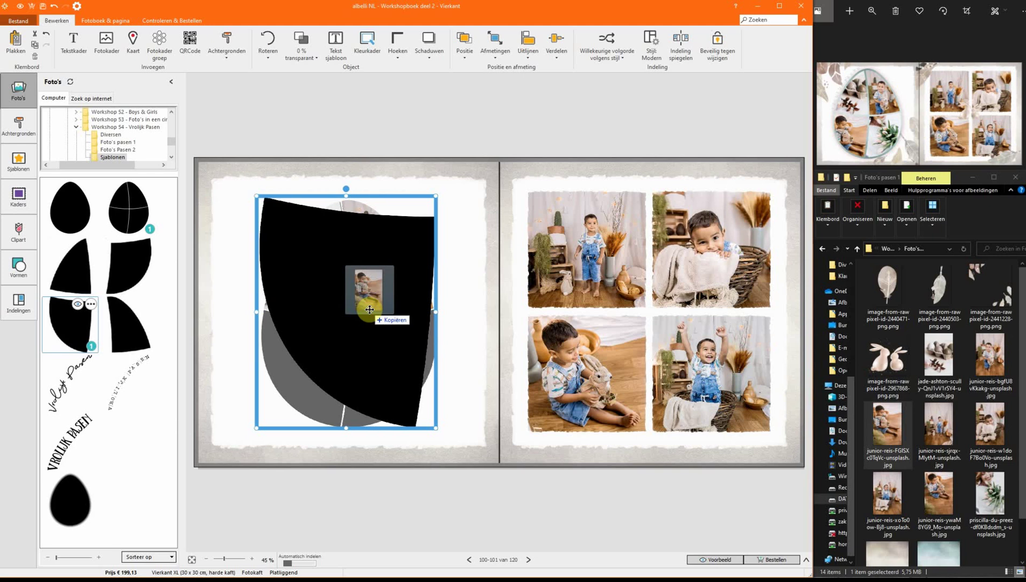
left_click_drag(370, 309, 372, 307)
Resize the masked photo of the sitting boy to cover the lower-left quarter of the grey egg
left_click_drag(435, 197, 335, 325)
left_click_drag(264, 421, 259, 426)
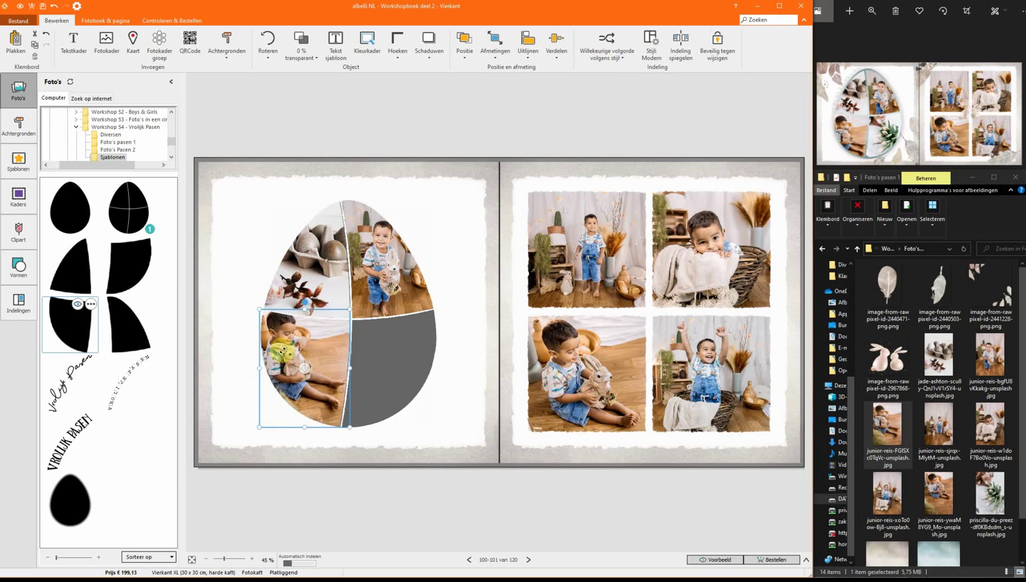
left_click(413, 365)
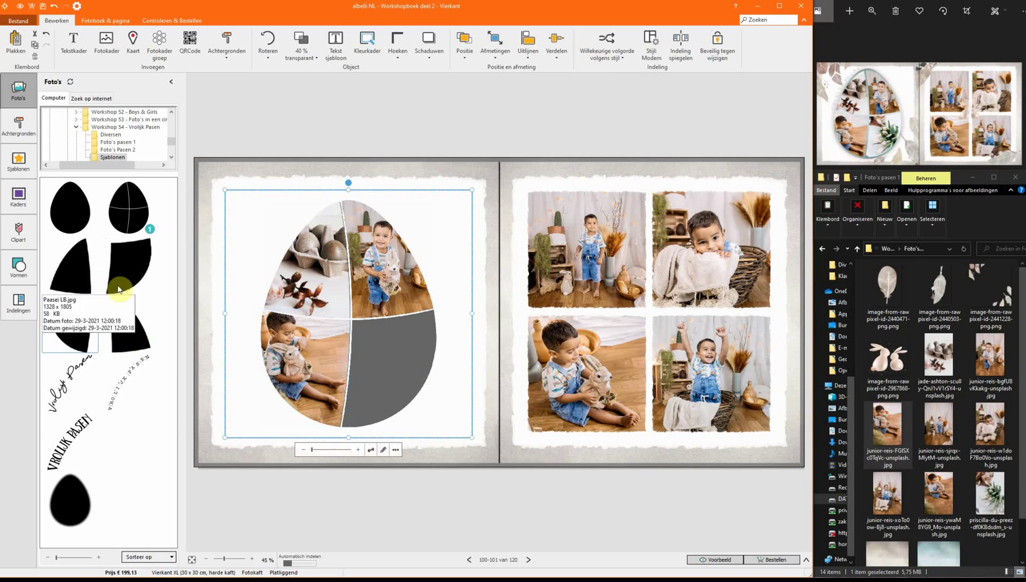
Insert the lower-right egg segment as a new object, fill it with the tulip photo and apply the segment as an inverted template
right_click(128, 269)
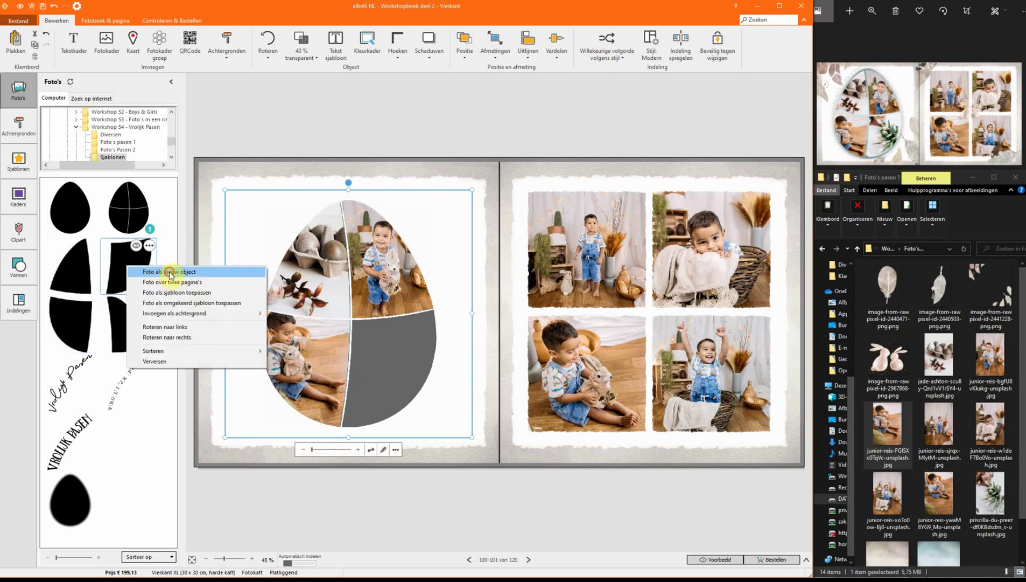
left_click(171, 271)
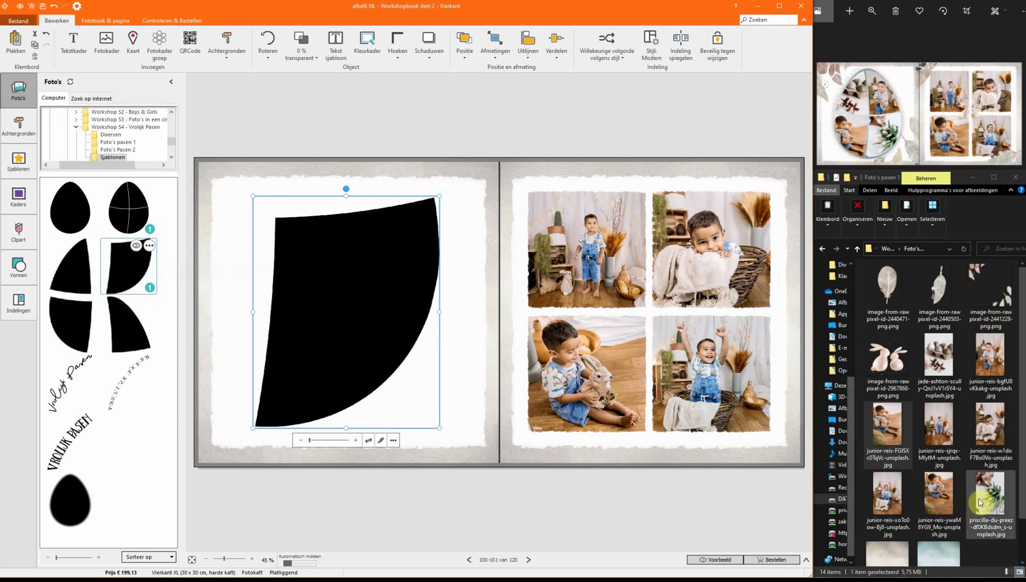
left_click_drag(990, 491, 336, 316)
right_click(135, 273)
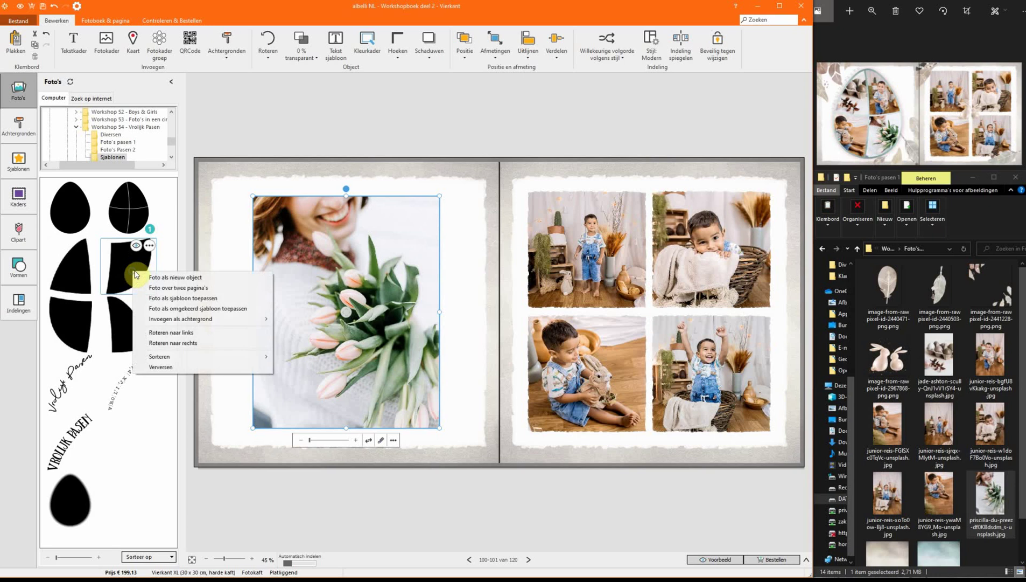
left_click(239, 313)
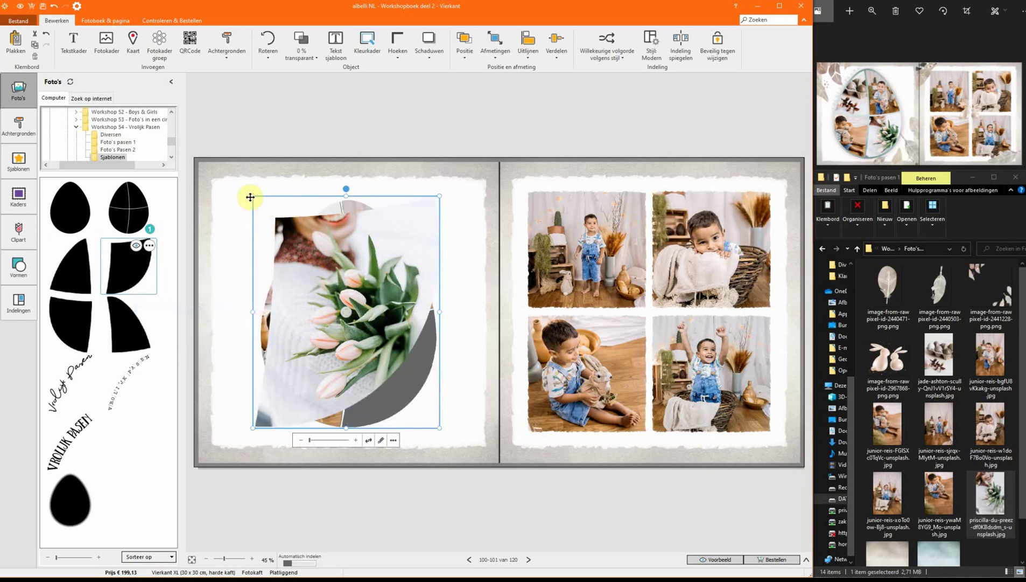
Resize and align the masked tulip photo over the lower-right quarter of the grey egg
left_click_drag(251, 197, 342, 305)
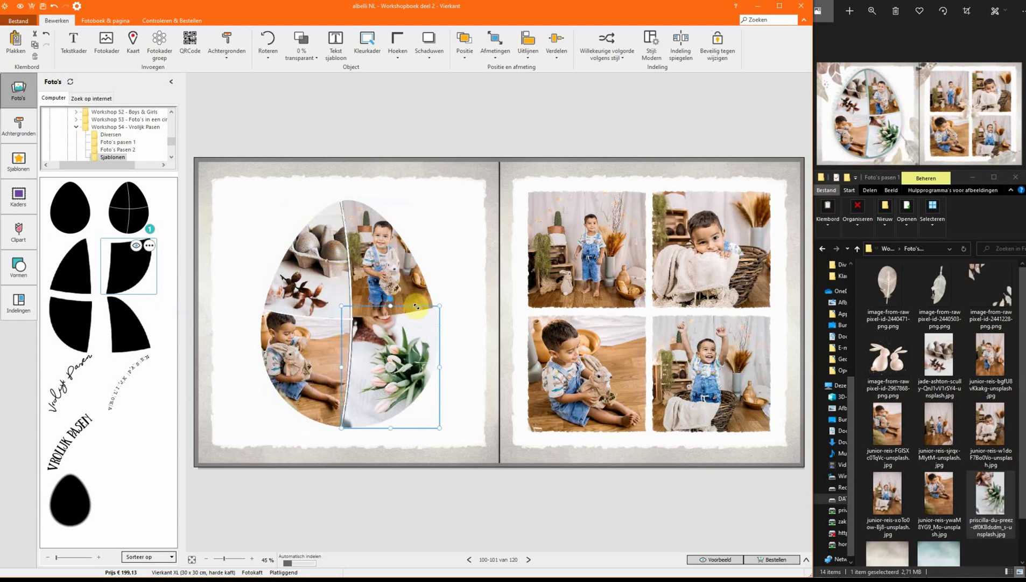
left_click_drag(416, 306, 373, 332)
left_click_drag(436, 425, 436, 426)
left_click_drag(438, 311, 464, 311)
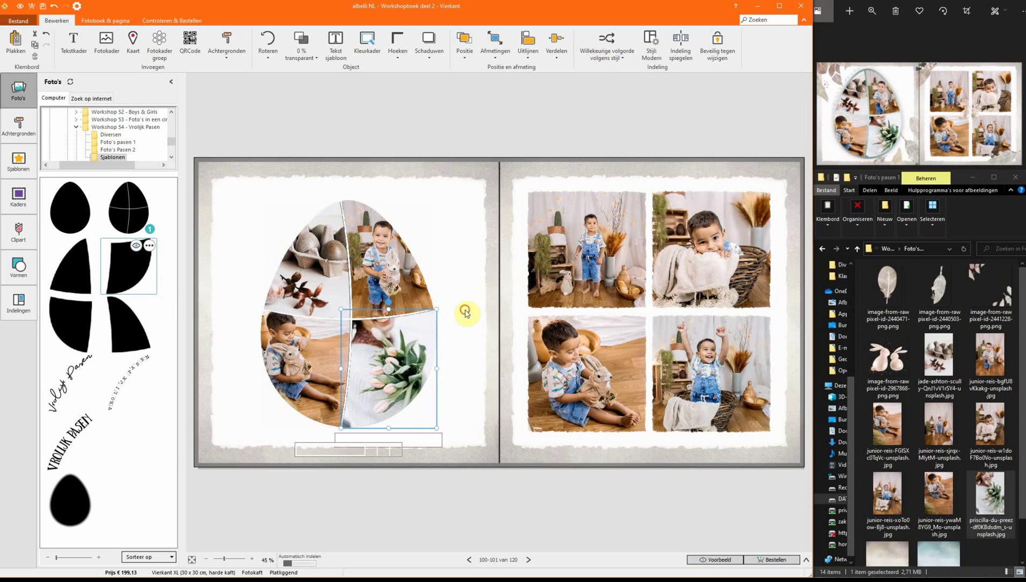
left_click(463, 309)
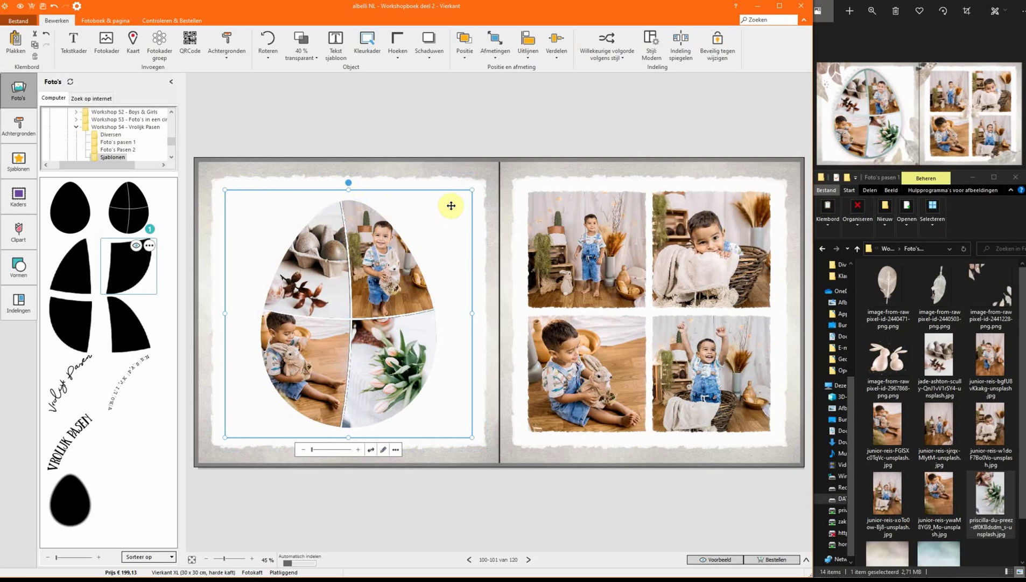
Delete the grey guide egg and its empty photo frame from behind the four-photo collage
key("ctrl+z")
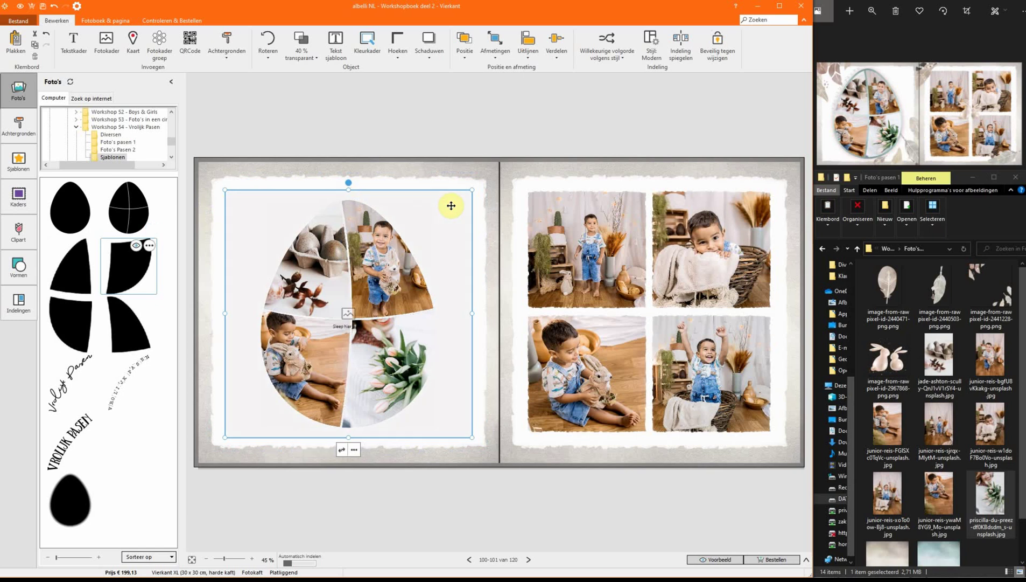
key("ctrl+z")
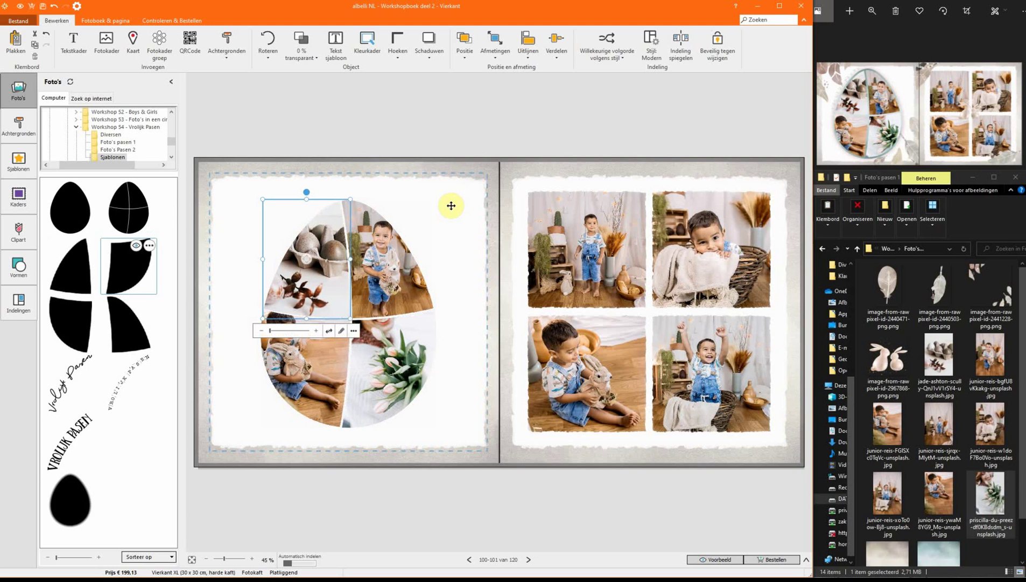
scroll(384, 476, "up", 2)
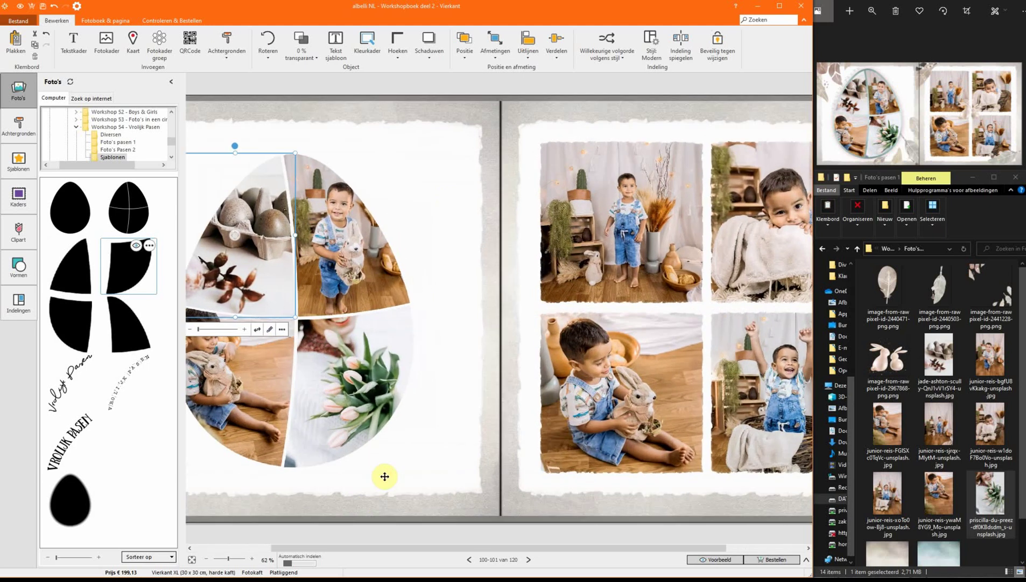
left_click(368, 548)
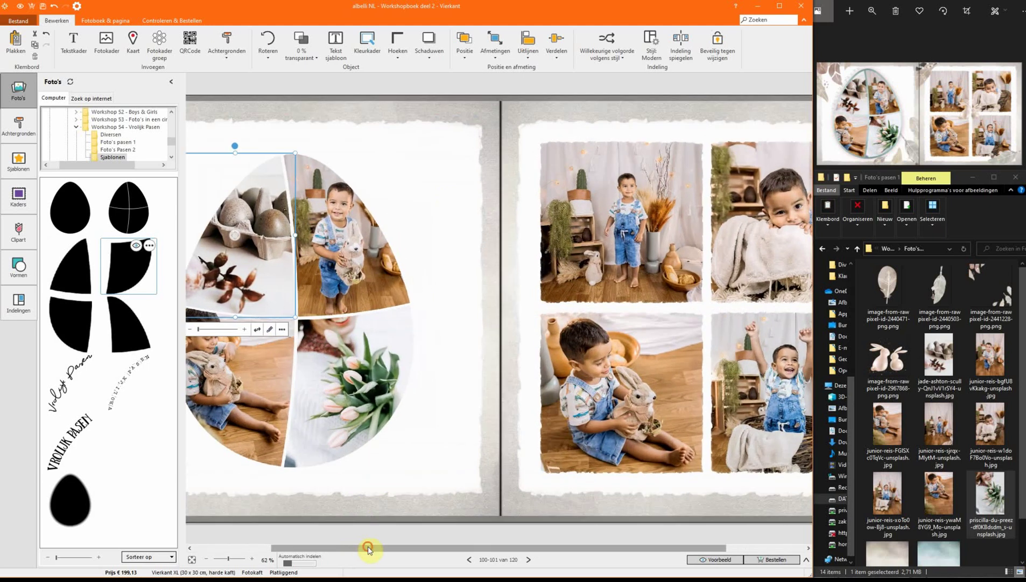
left_click_drag(368, 548, 328, 548)
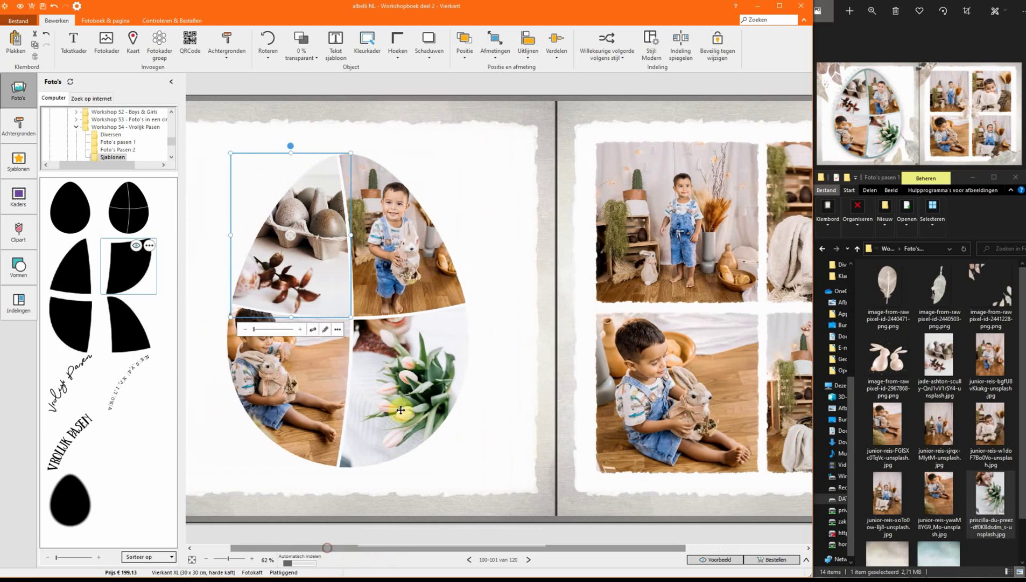
left_click(492, 415)
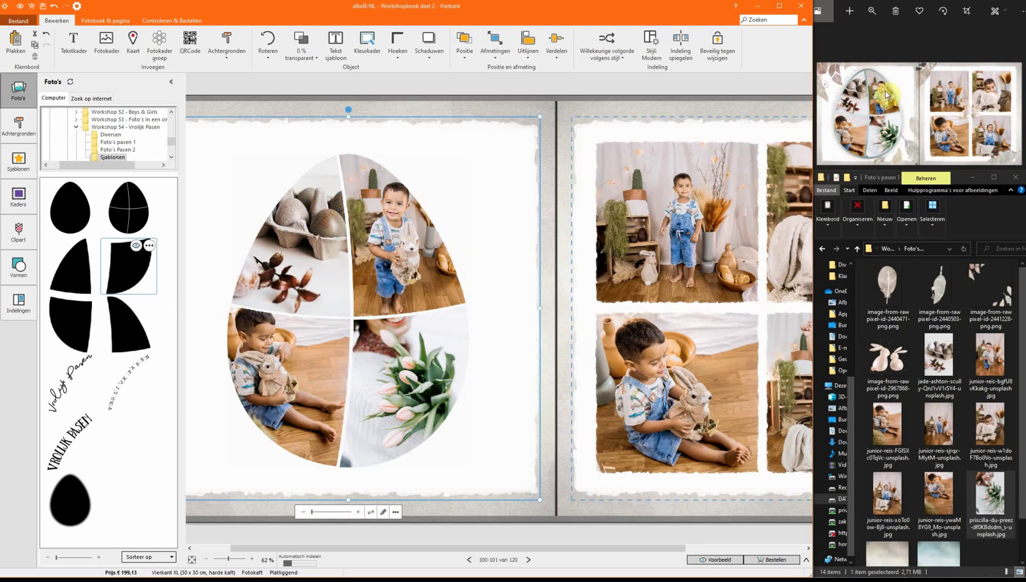
Examine the soft edge around the egg collage in the example spread image and select the matching soft-edged egg template
left_click(873, 12)
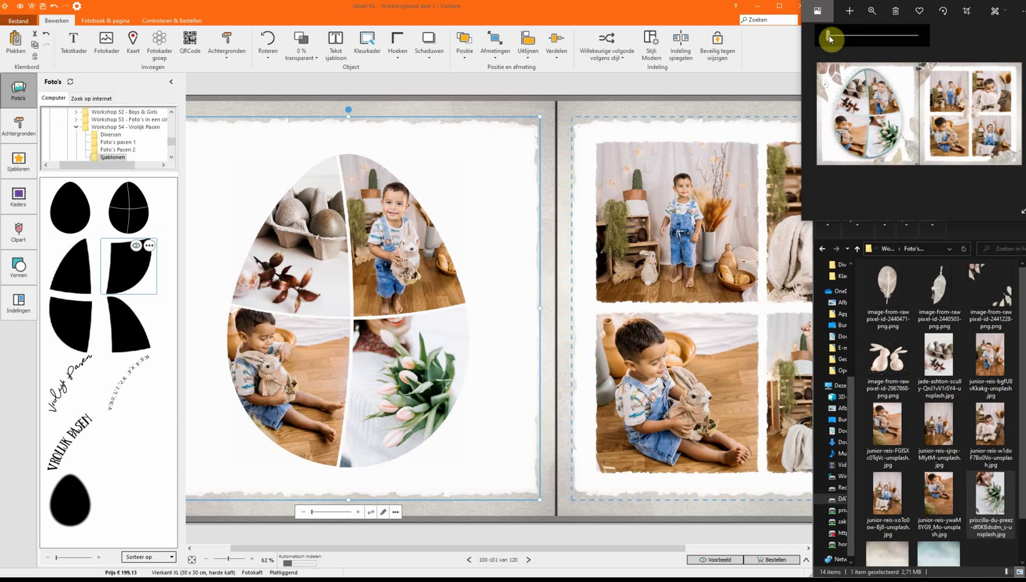
left_click_drag(830, 35, 844, 35)
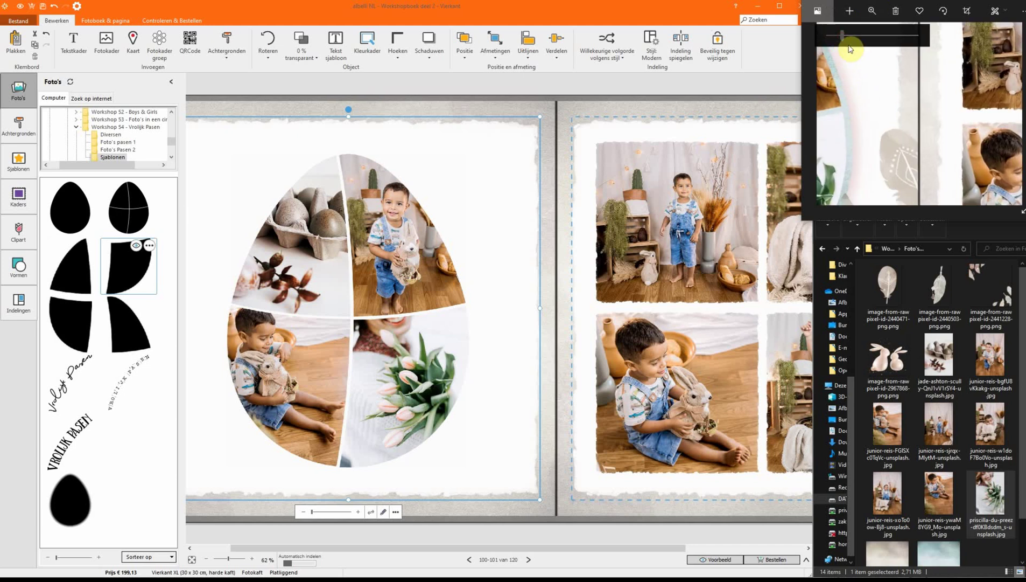
left_click_drag(839, 36, 834, 36)
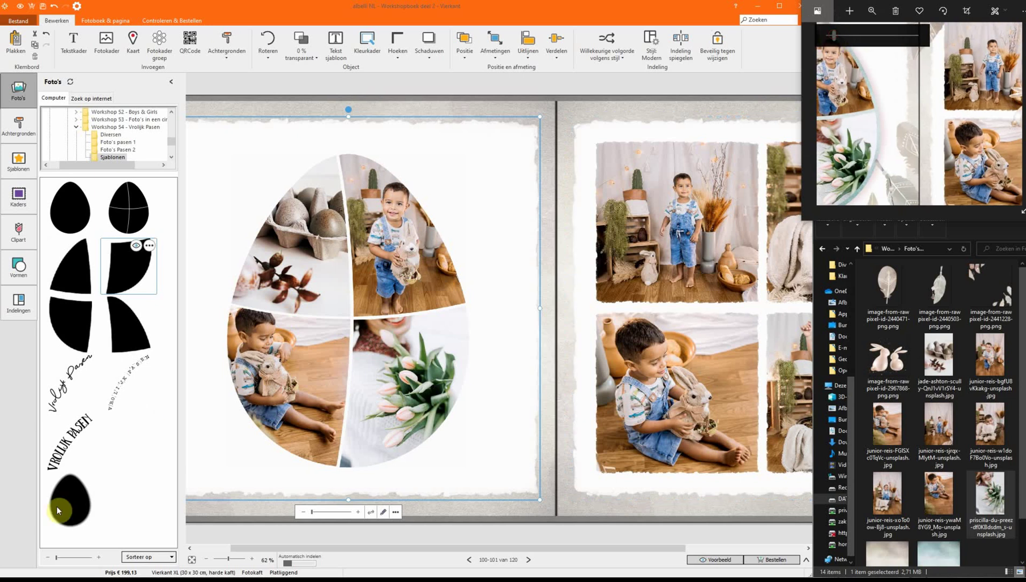
left_click(71, 497)
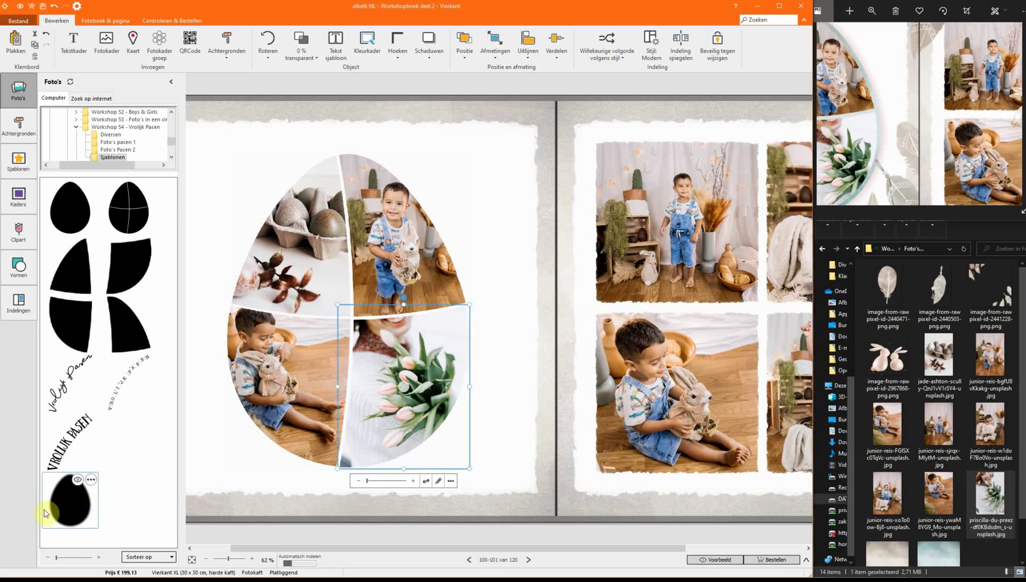
left_click_drag(181, 421, 490, 256)
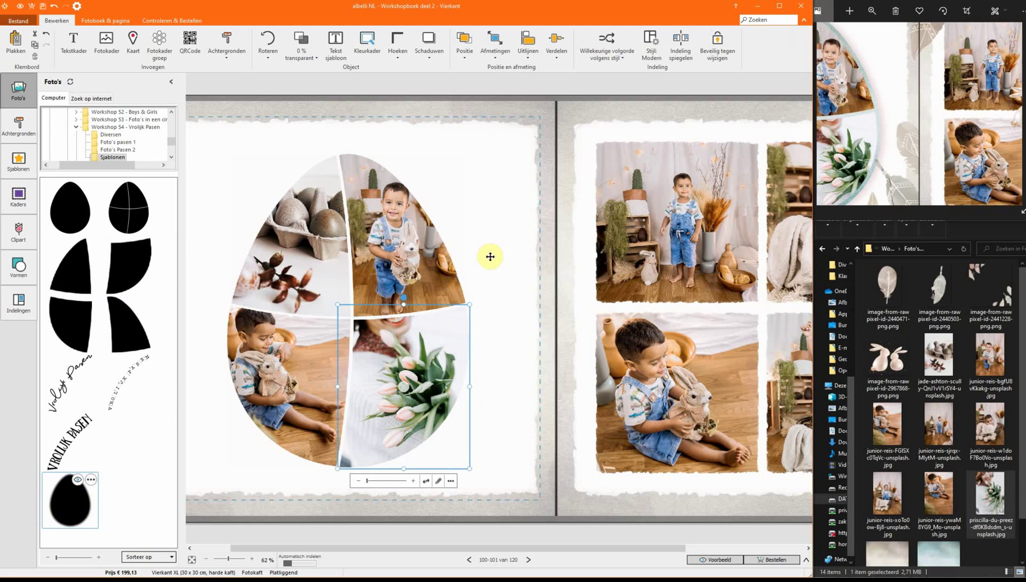
left_click_drag(490, 257, 491, 257)
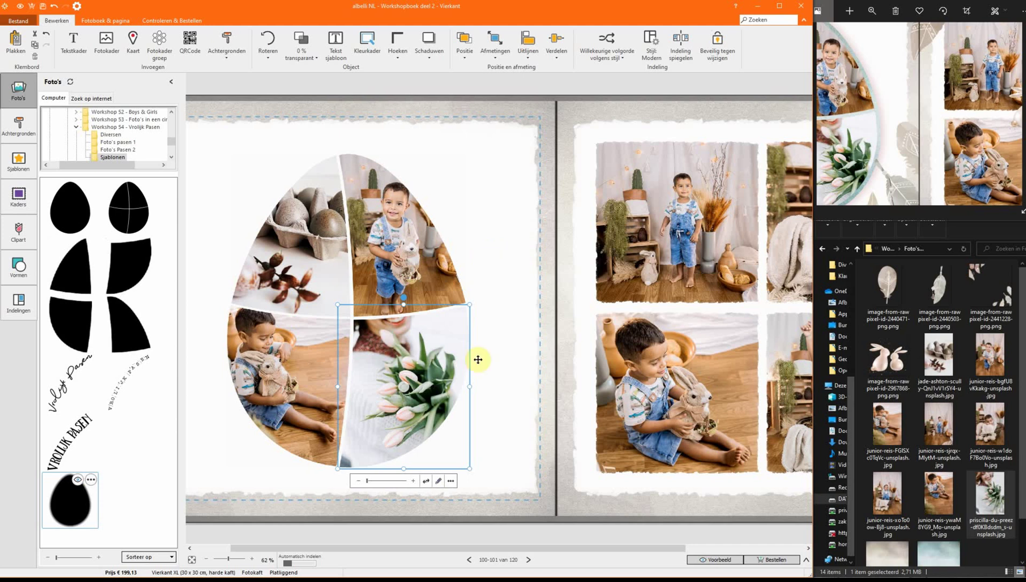
Add a rectangle shape and place it over the right half of the egg collage
left_click(24, 267)
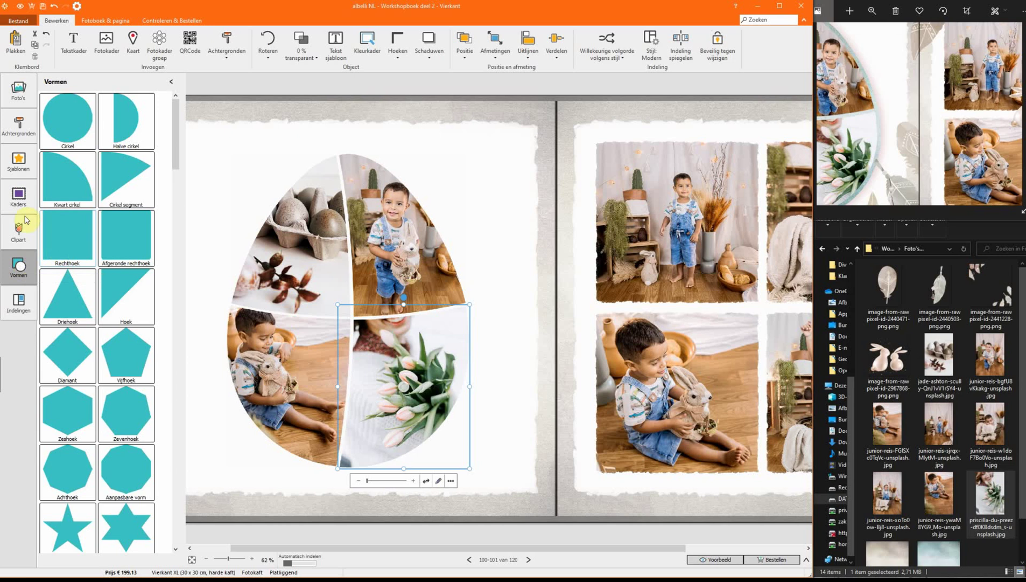
left_click(74, 227)
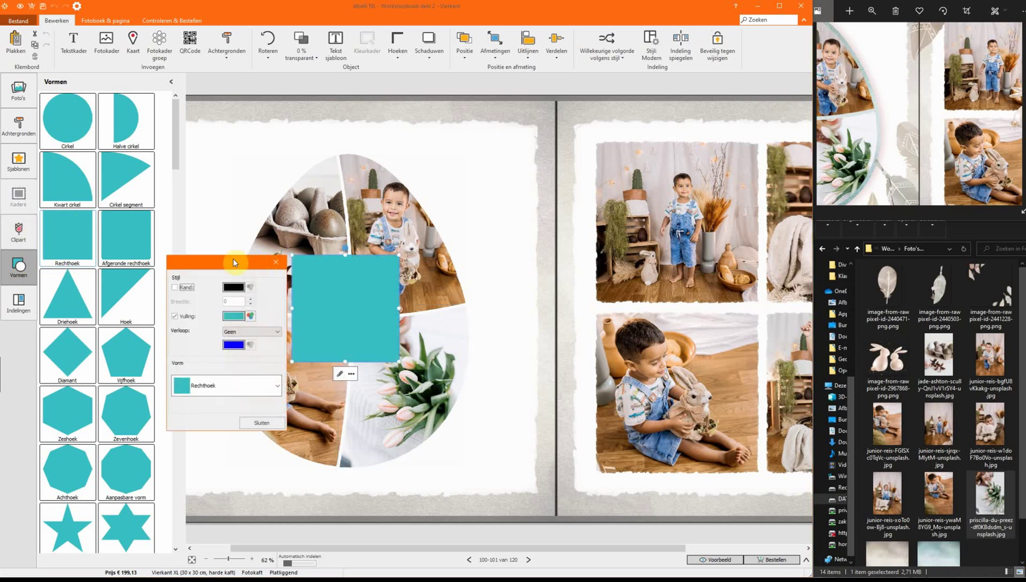
left_click_drag(233, 263, 298, 205)
left_click_drag(387, 266, 457, 235)
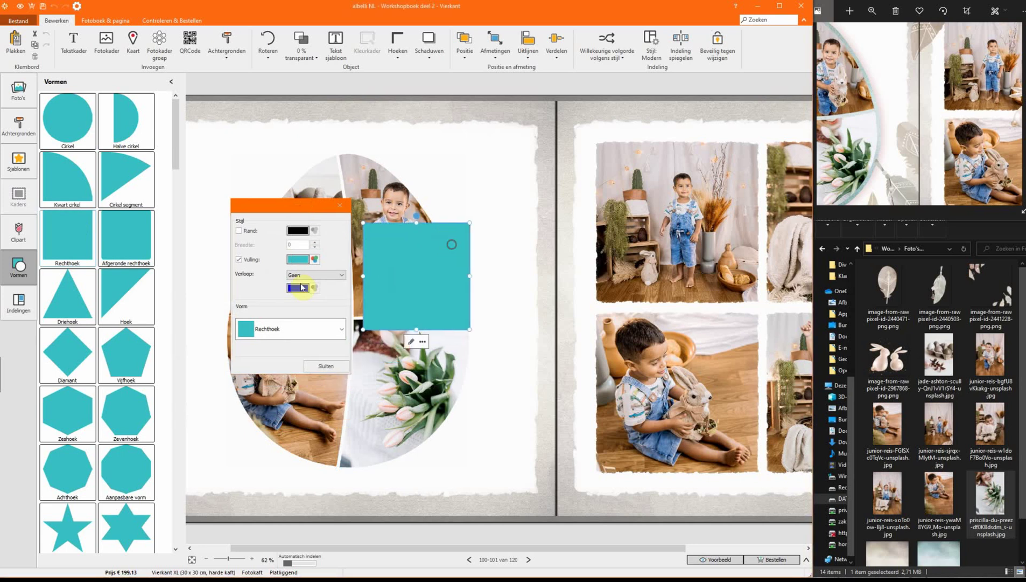
Fill the rectangle with a brown colour sampled from the photo of the sitting boy on the facing page
left_click(315, 259)
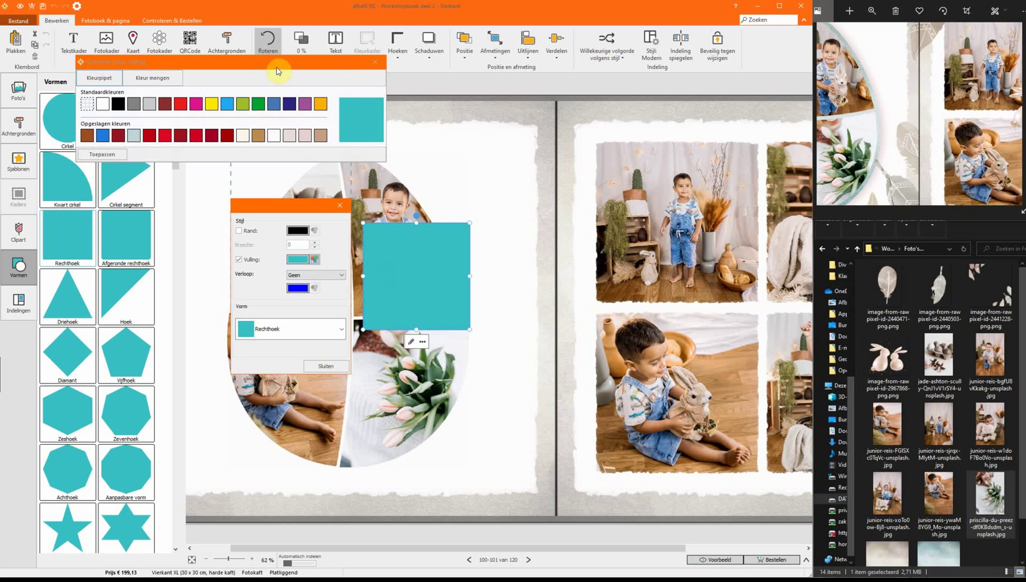
left_click_drag(277, 67, 435, 90)
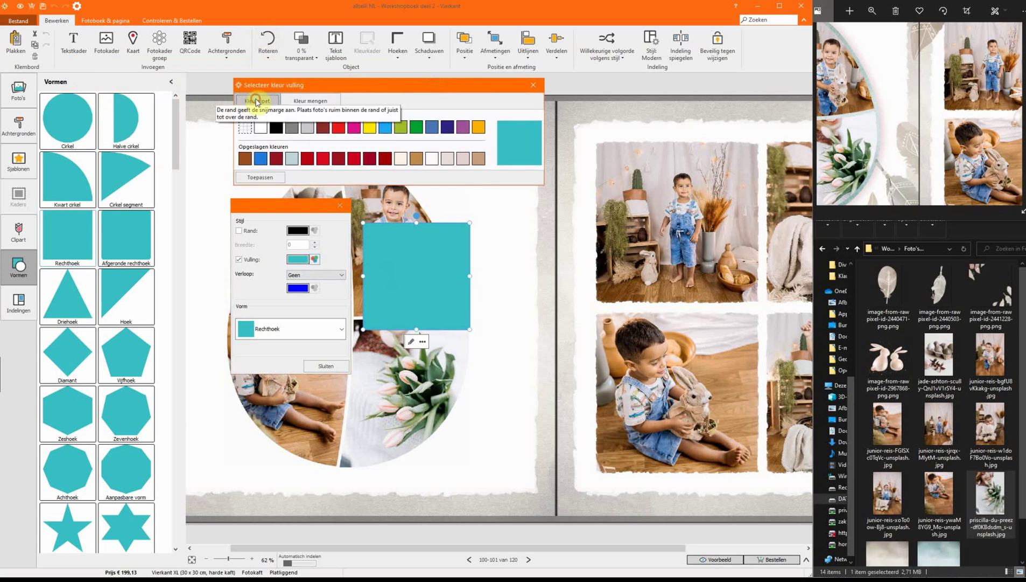
left_click(257, 101)
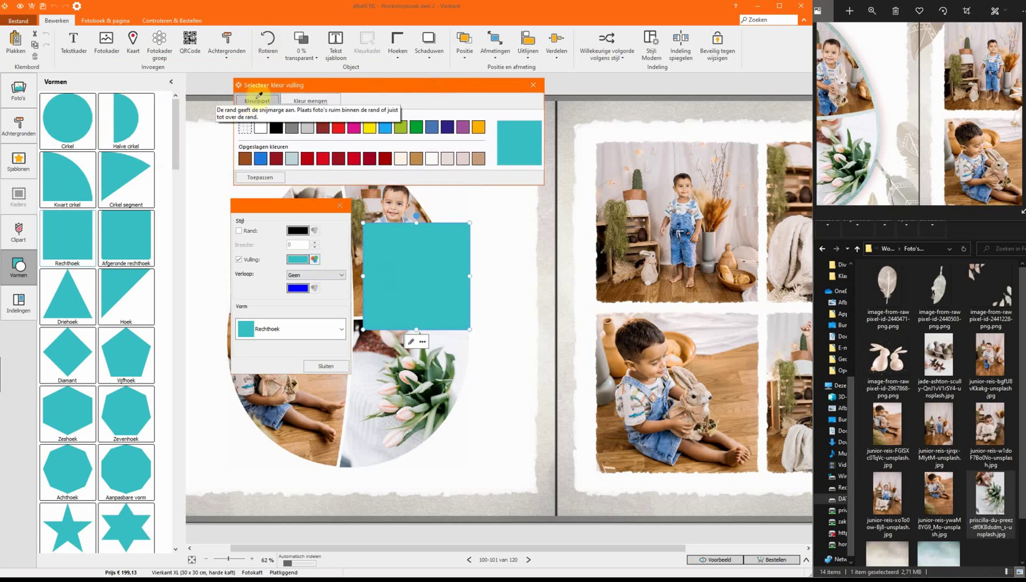
left_click(687, 401)
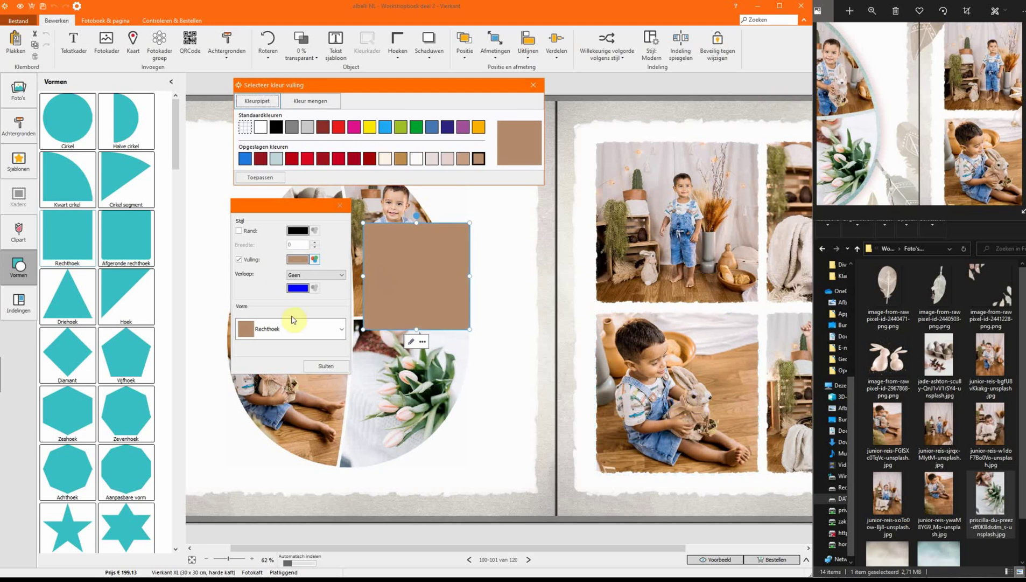
left_click(265, 180)
left_click(325, 366)
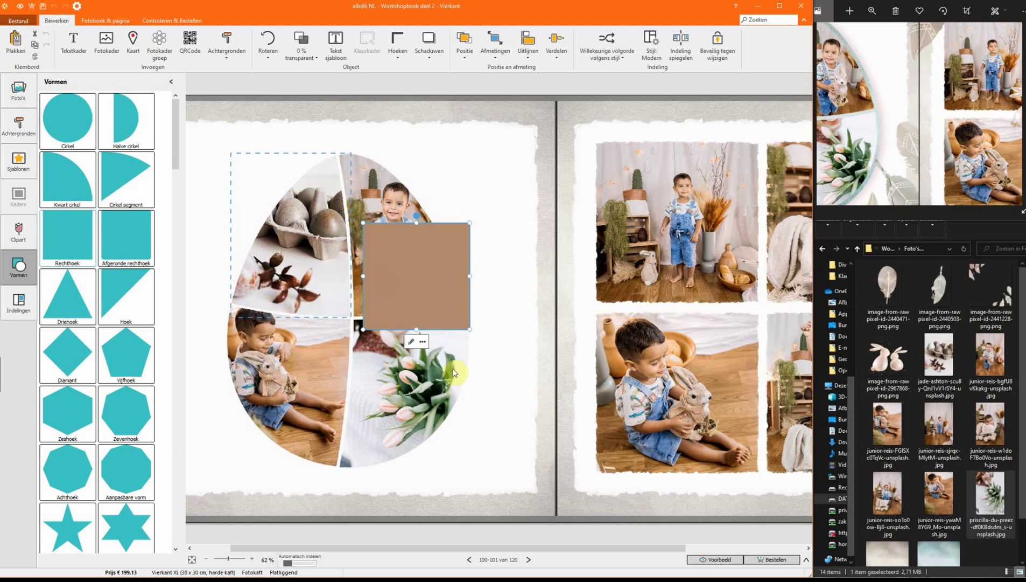
Apply the soft-edged egg to the brown rectangle as an inverted template
left_click(63, 498)
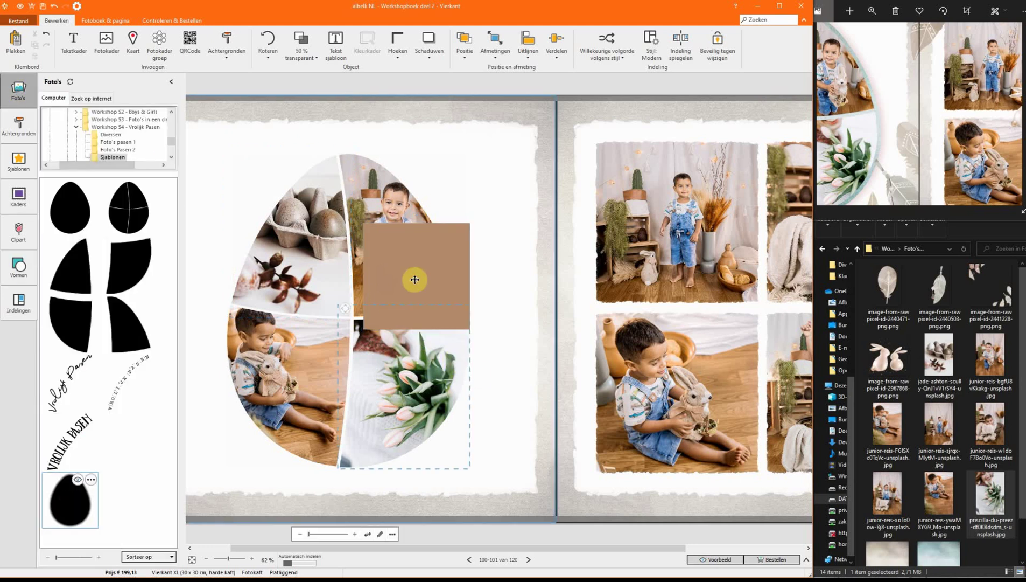
right_click(74, 509)
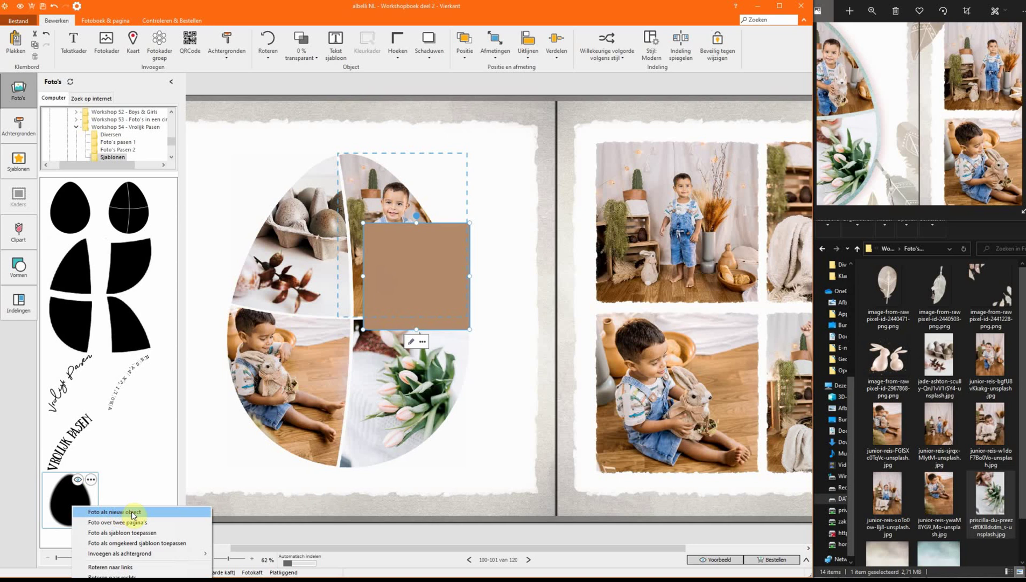
left_click(172, 543)
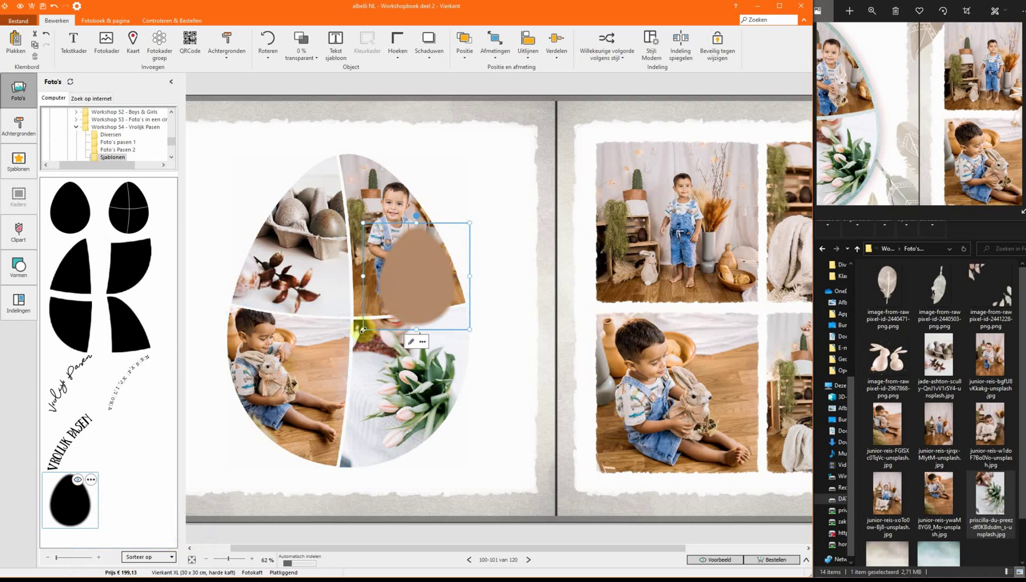
Enlarge the brown soft-edged egg and centre it over the four-photo collage so it extends slightly past its edges
left_click_drag(363, 329, 201, 487)
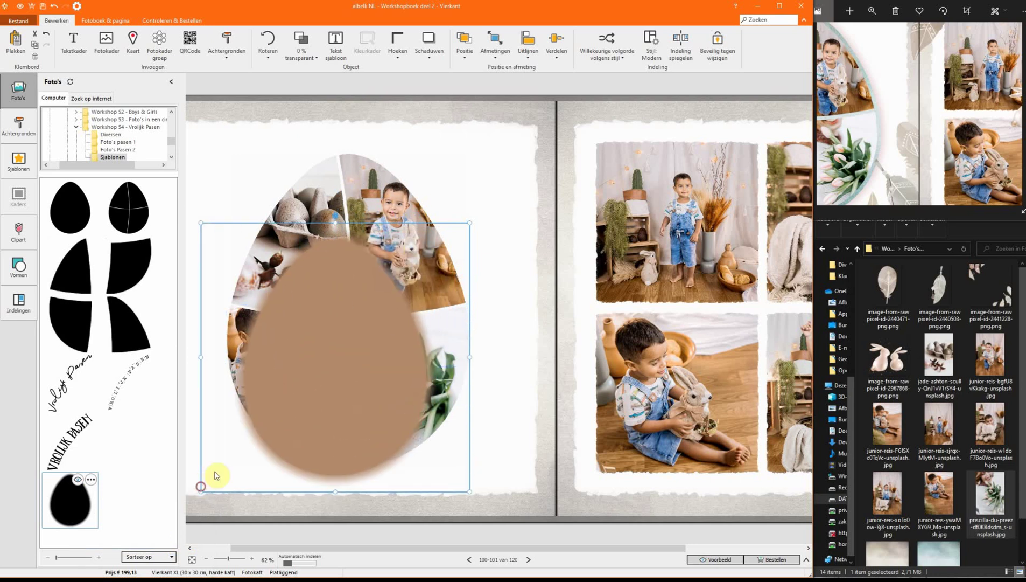
left_click_drag(471, 222, 499, 142)
left_click(404, 226)
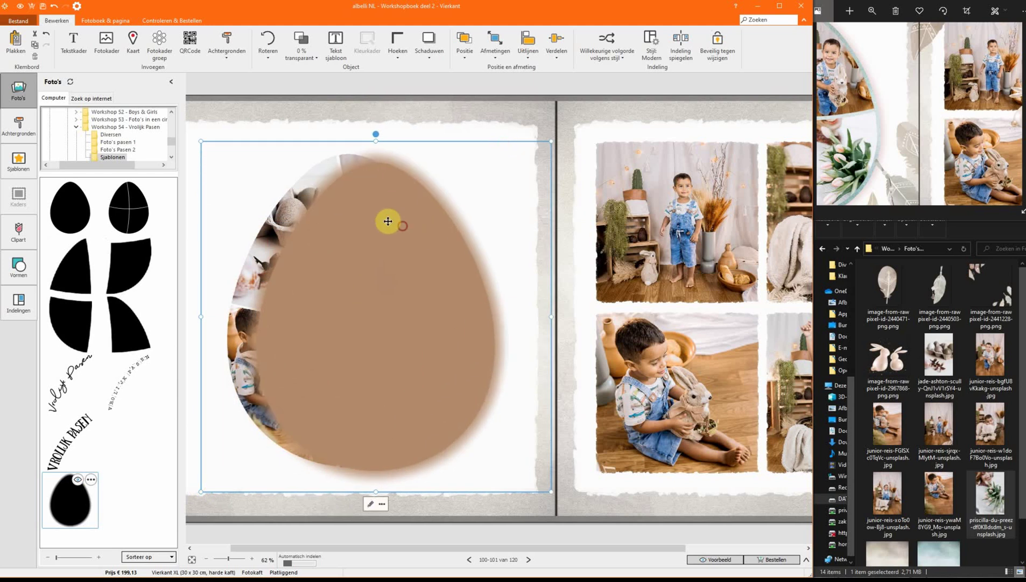
left_click_drag(388, 221, 376, 219)
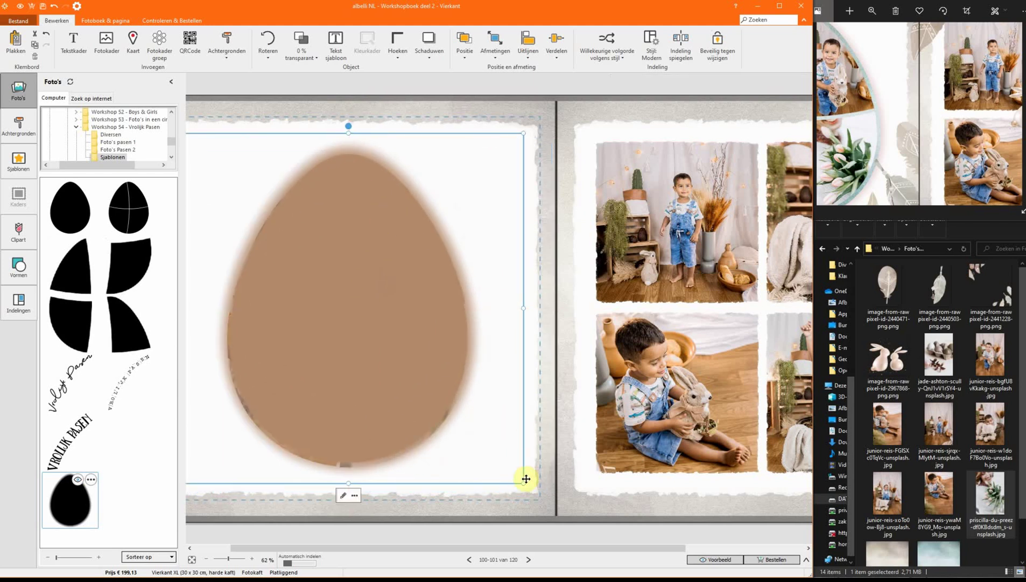
left_click_drag(522, 482, 529, 488)
scroll(318, 248, "down", 2, "ctrl")
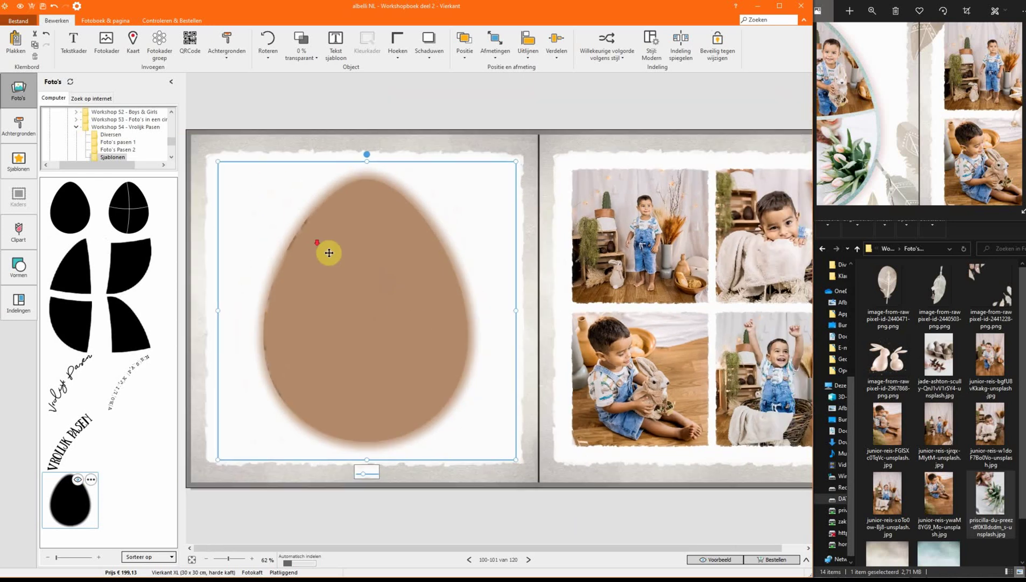
left_click_drag(216, 173, 212, 174)
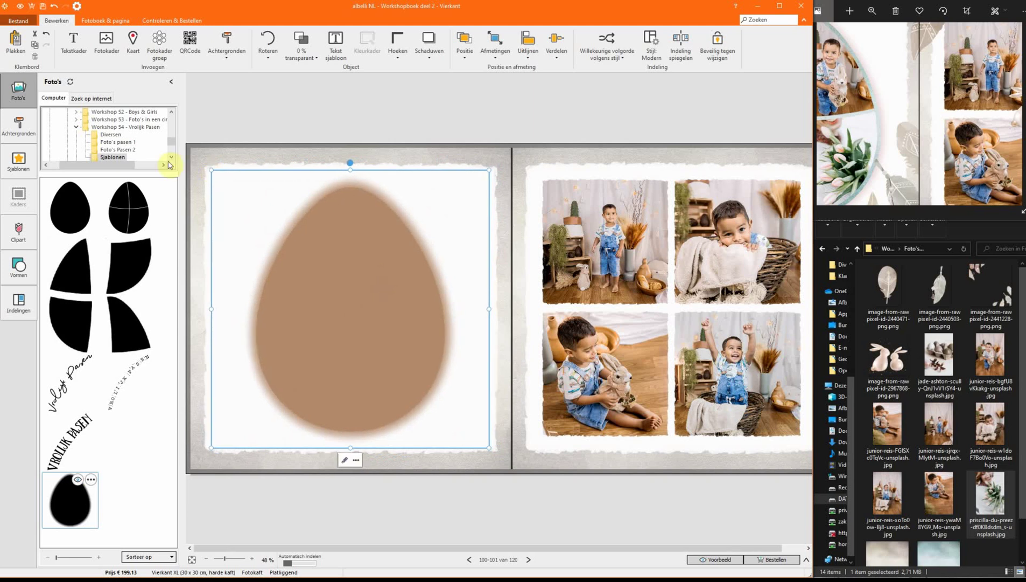
Layer the brown egg behind the four collage photos but in front of the white torn-edge panel by sending both to the back
right_click(340, 248)
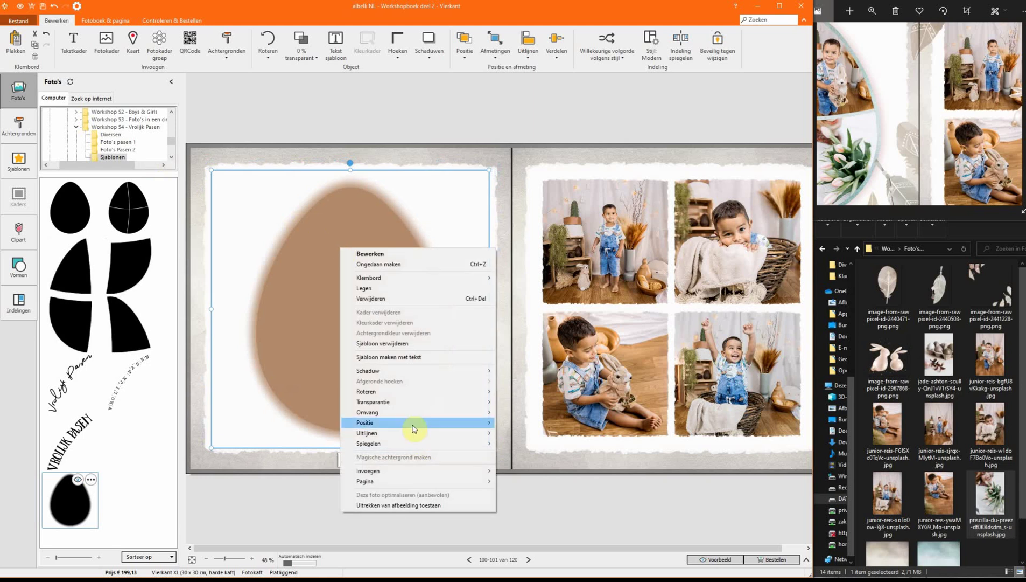
left_click(521, 426)
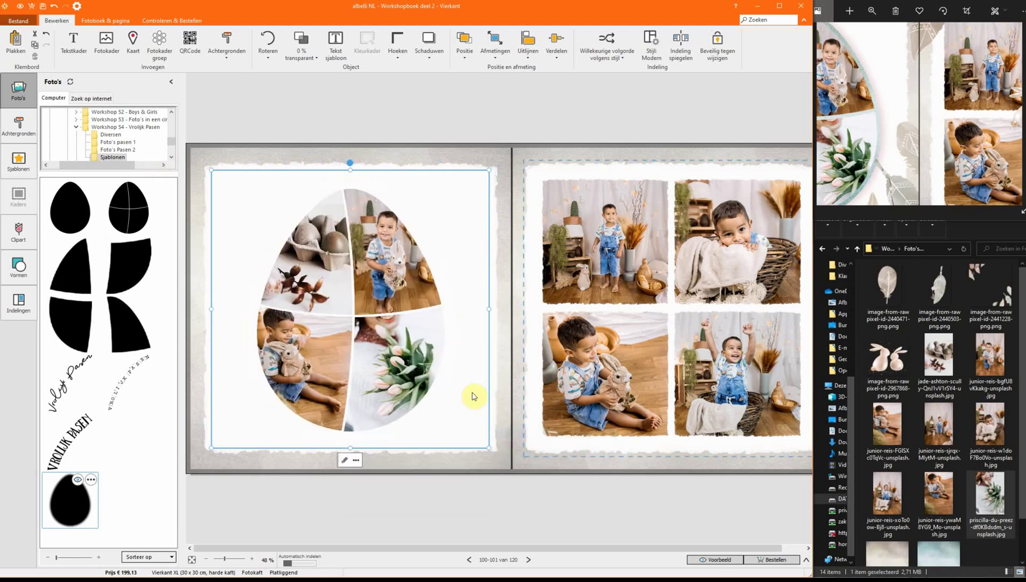
left_click(439, 166)
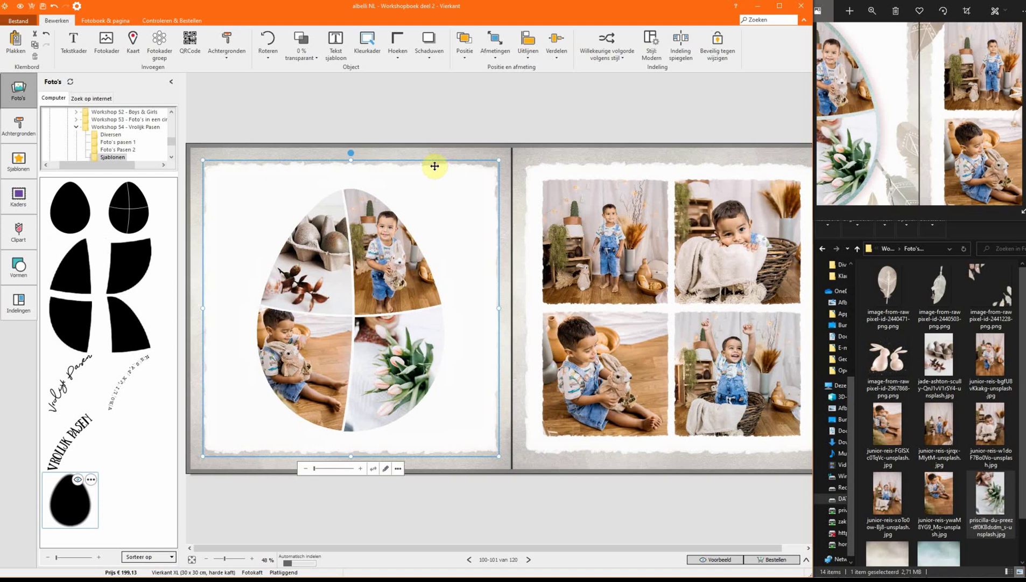
right_click(445, 170)
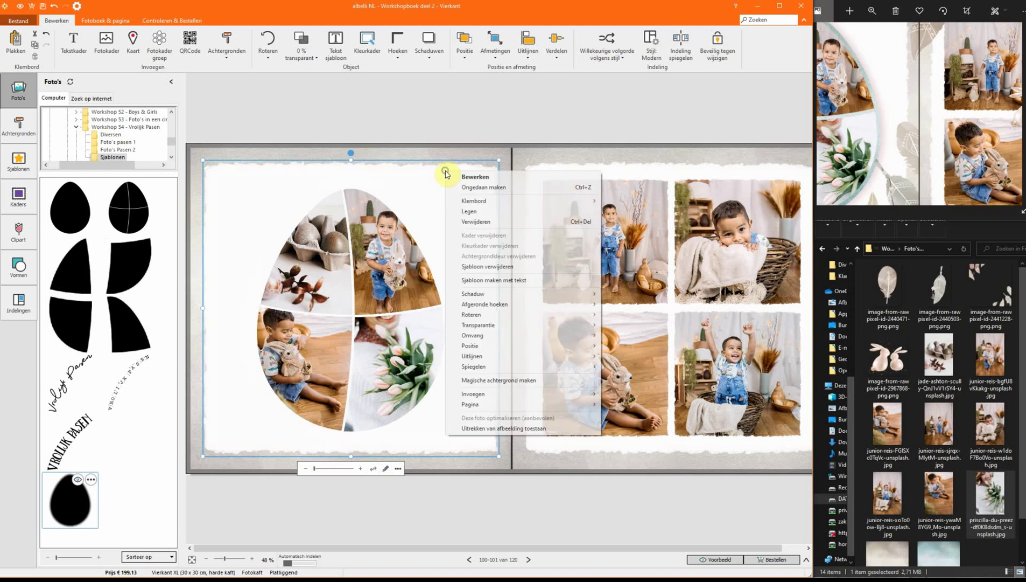
left_click(486, 348)
left_click(635, 356)
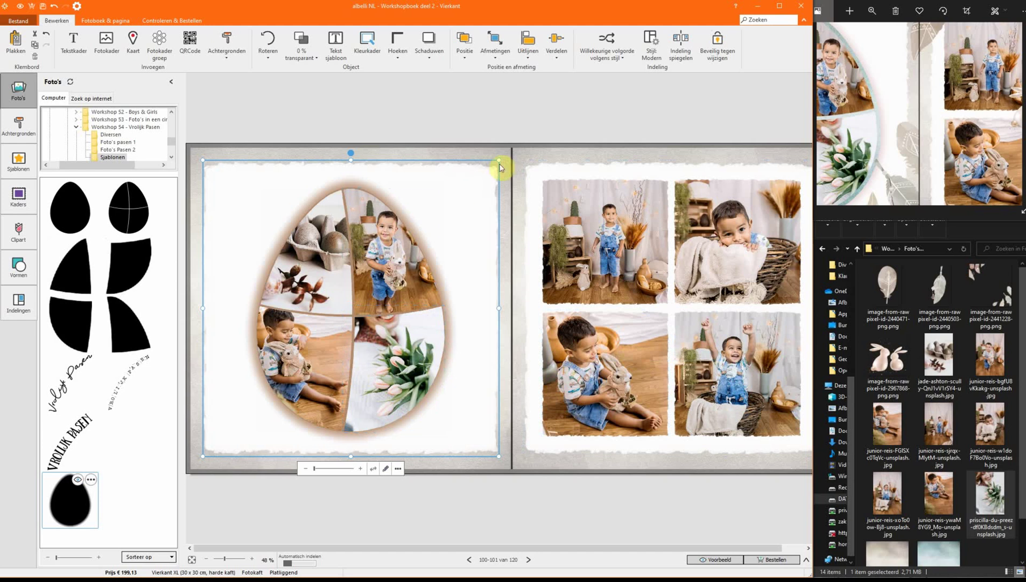
Shrink the brown egg slightly behind the collage to leave an even, narrow soft edge around the photos
left_click_drag(501, 160, 485, 175)
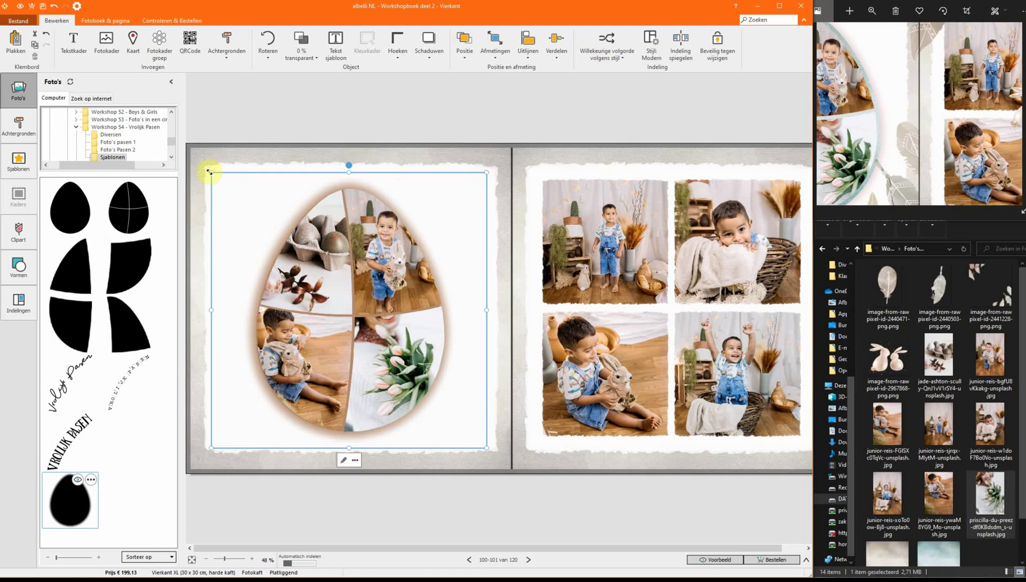
left_click_drag(211, 172, 214, 175)
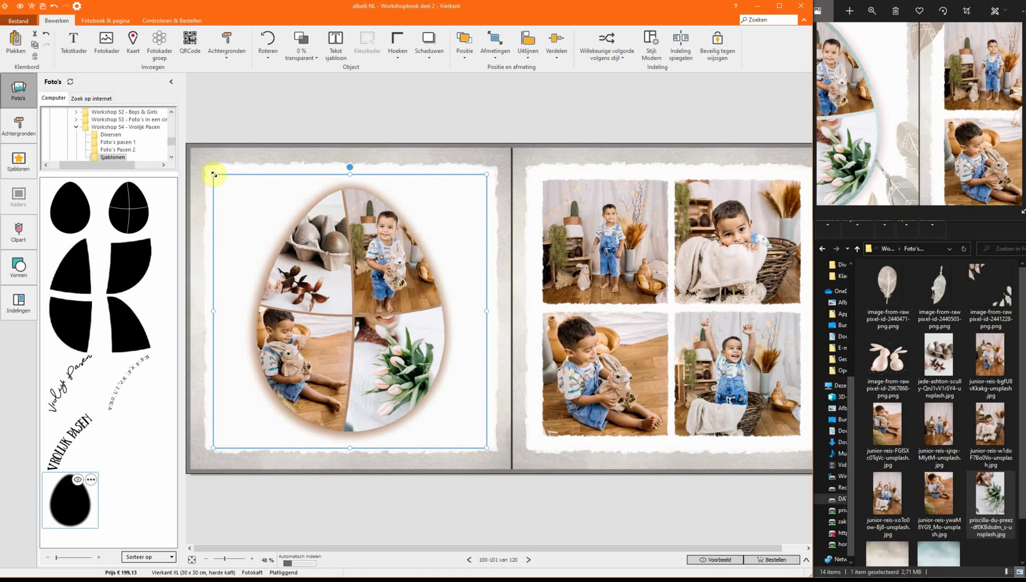
left_click_drag(214, 176, 214, 174)
Using the full example spread as reference, insert Ei lijnen wit.png as a new object and resize and align it over the egg collage
left_click(872, 11)
left_click_drag(834, 35, 829, 38)
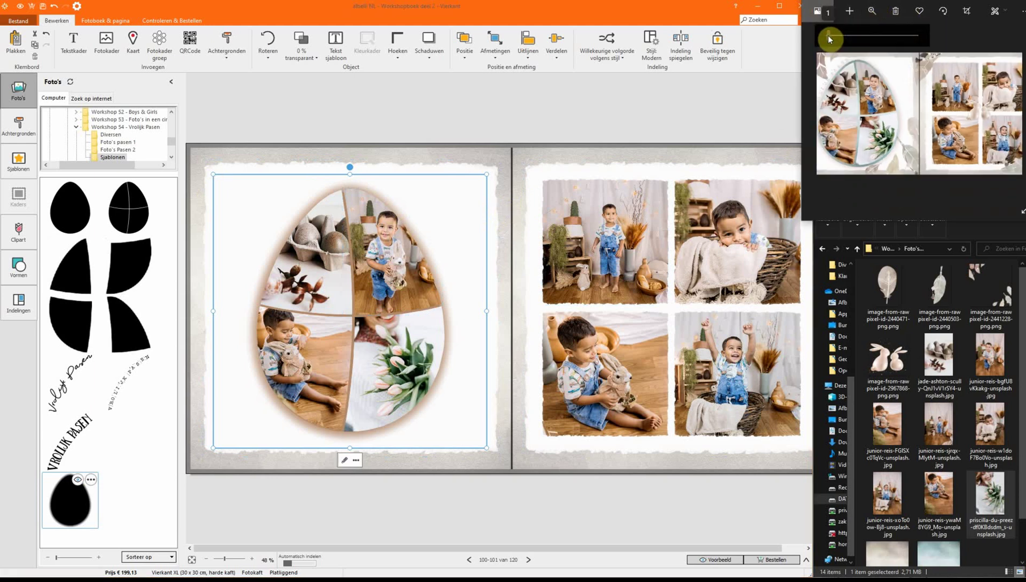
left_click(813, 175)
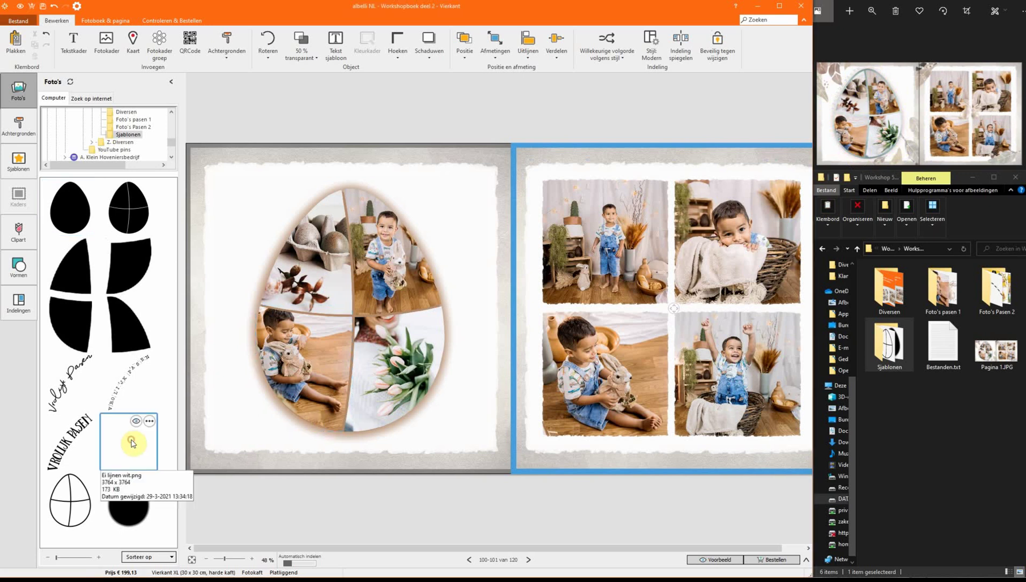
right_click(132, 442)
left_click(178, 445)
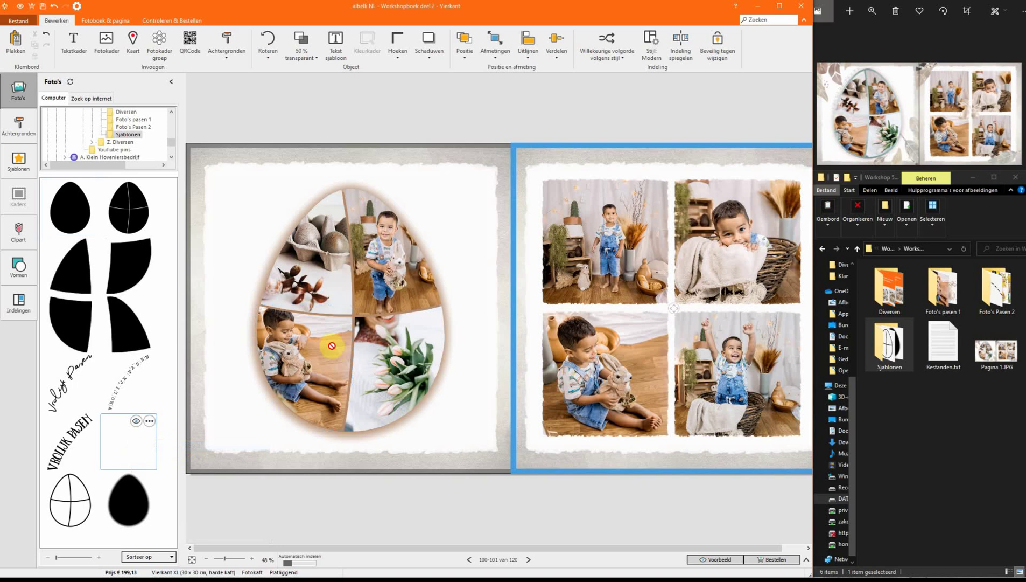
left_click_drag(331, 345, 368, 195)
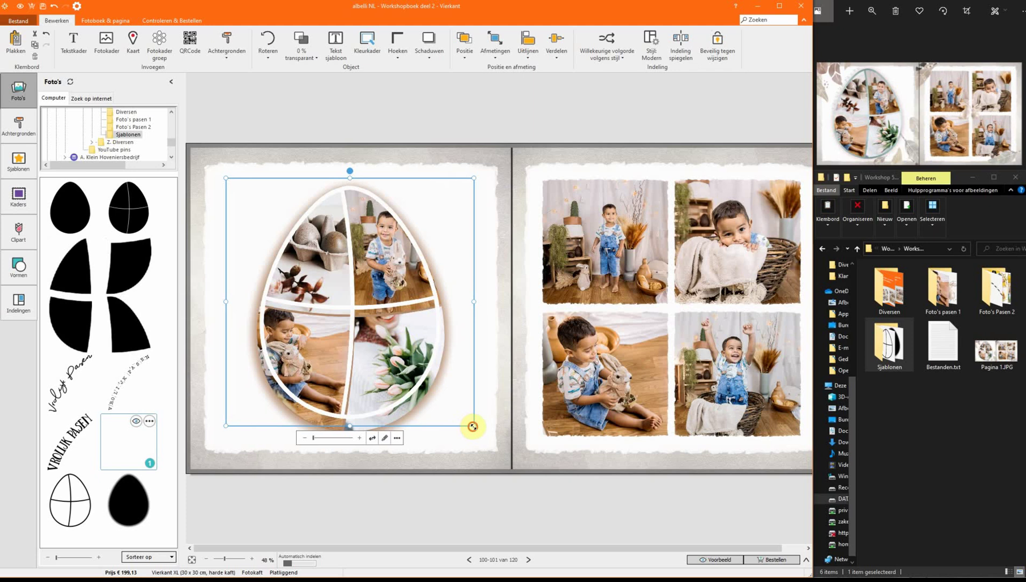
left_click_drag(472, 426, 485, 438)
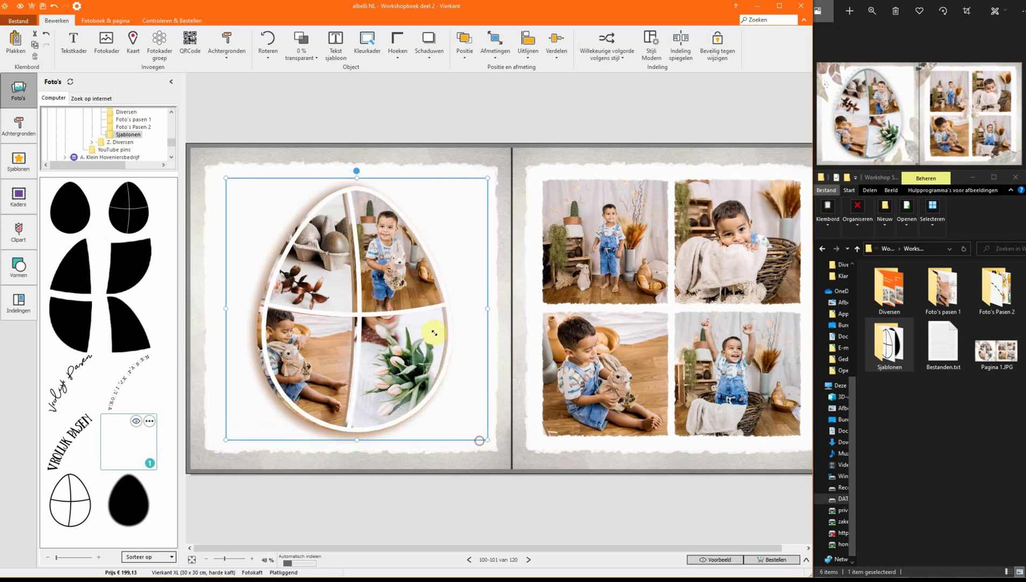
left_click_drag(447, 307, 448, 304)
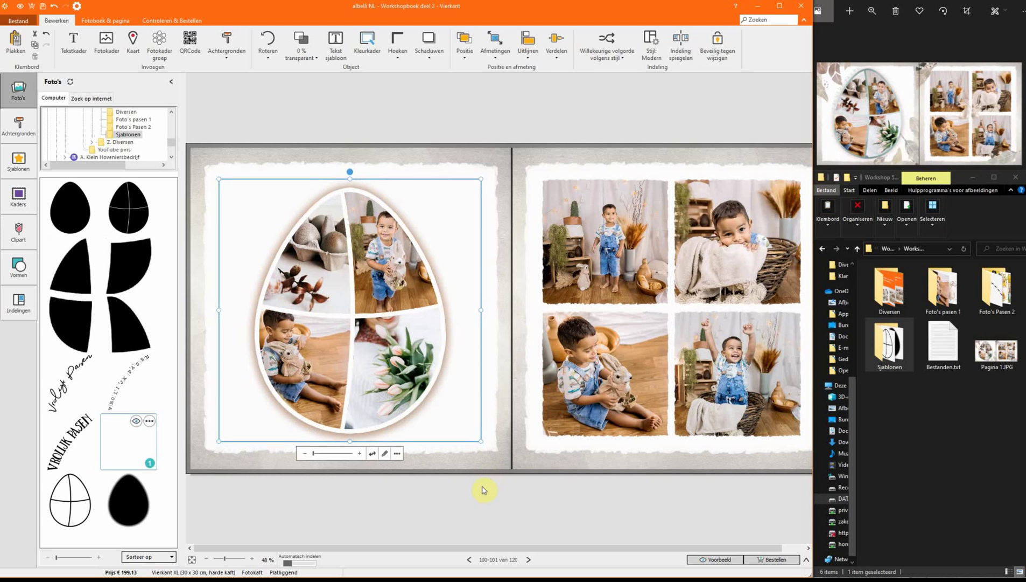
Replace the white egg outline with Ei lijnen zwart.png as a new object and resize it to fit the collage
left_click(410, 411)
left_click(410, 411)
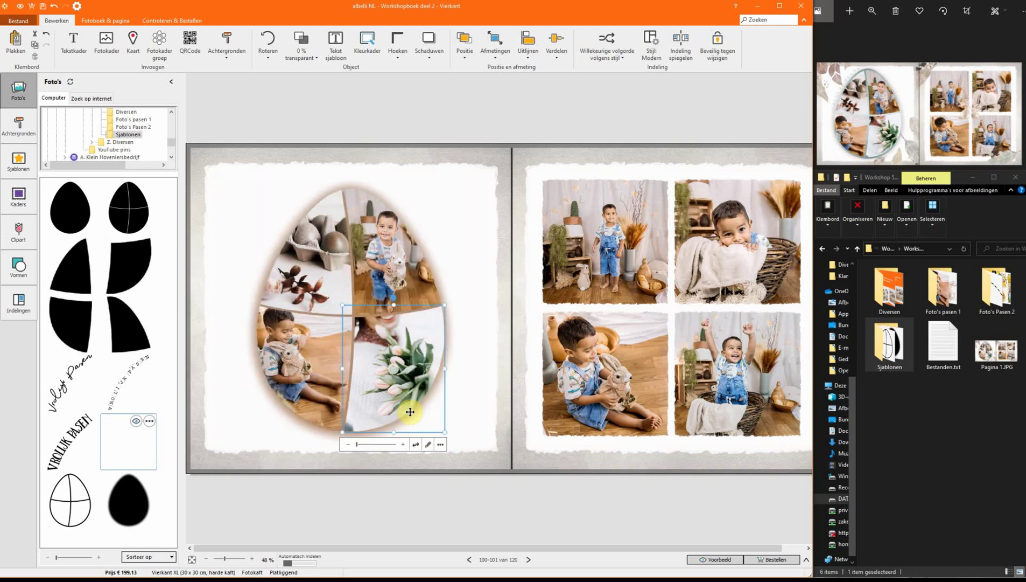
left_click(883, 102)
right_click(67, 498)
left_click(80, 498)
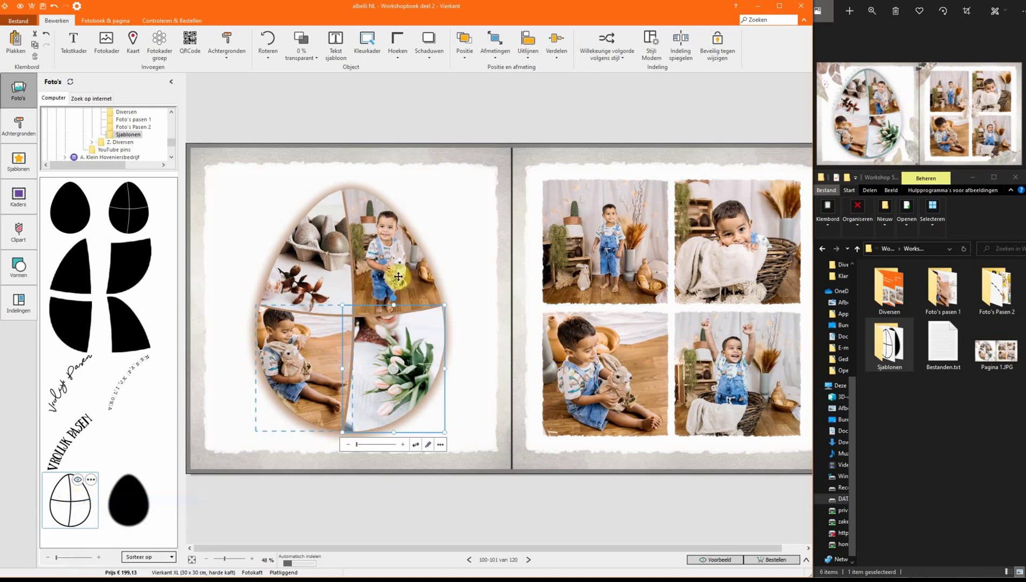
left_click_drag(398, 276, 398, 276)
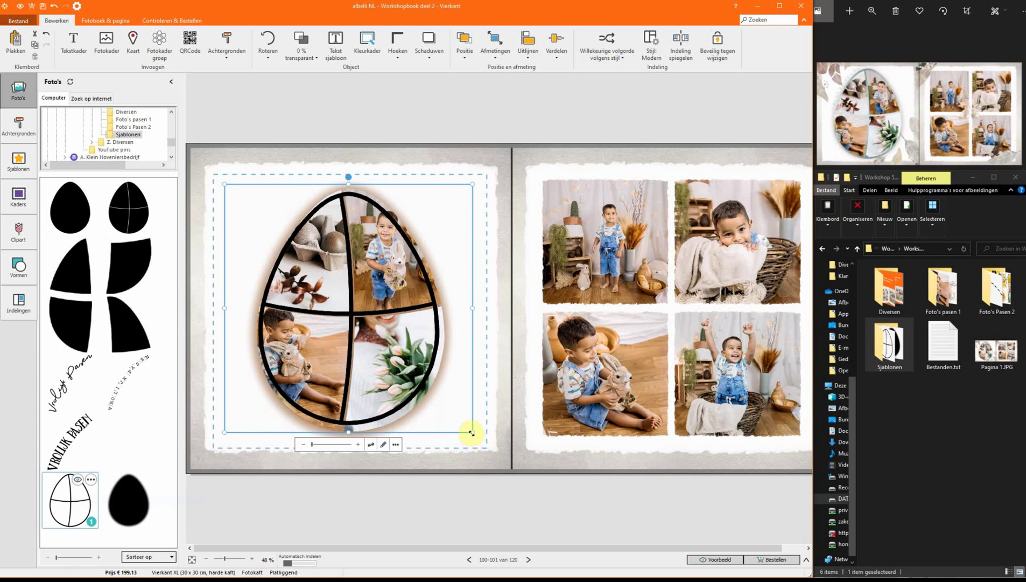
left_click_drag(471, 432, 474, 440)
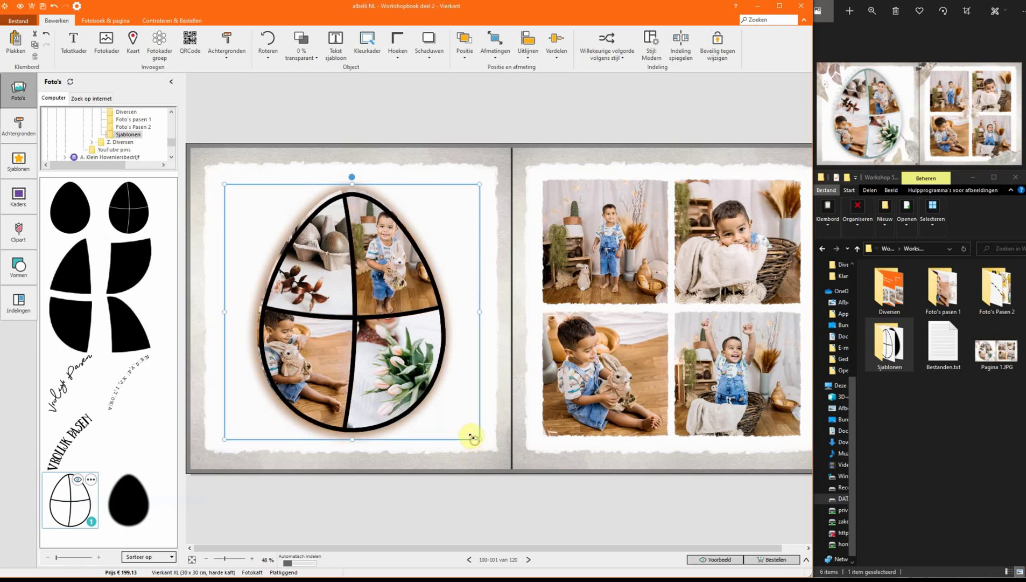
left_click_drag(225, 183, 223, 185)
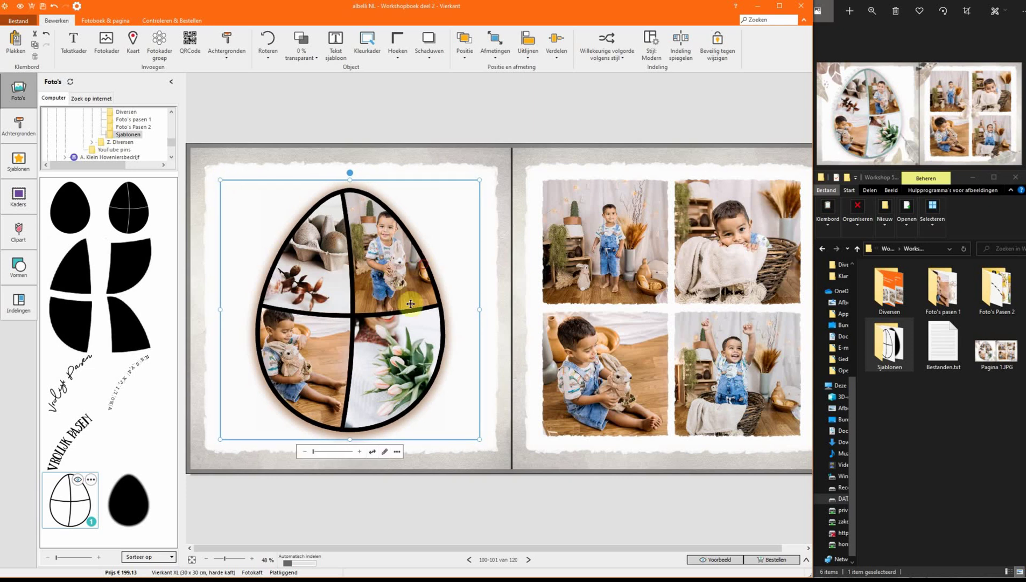
Try moving the black egg outline off the collage and selecting the individual photos underneath
left_click_drag(410, 303, 367, 379)
left_click(376, 222)
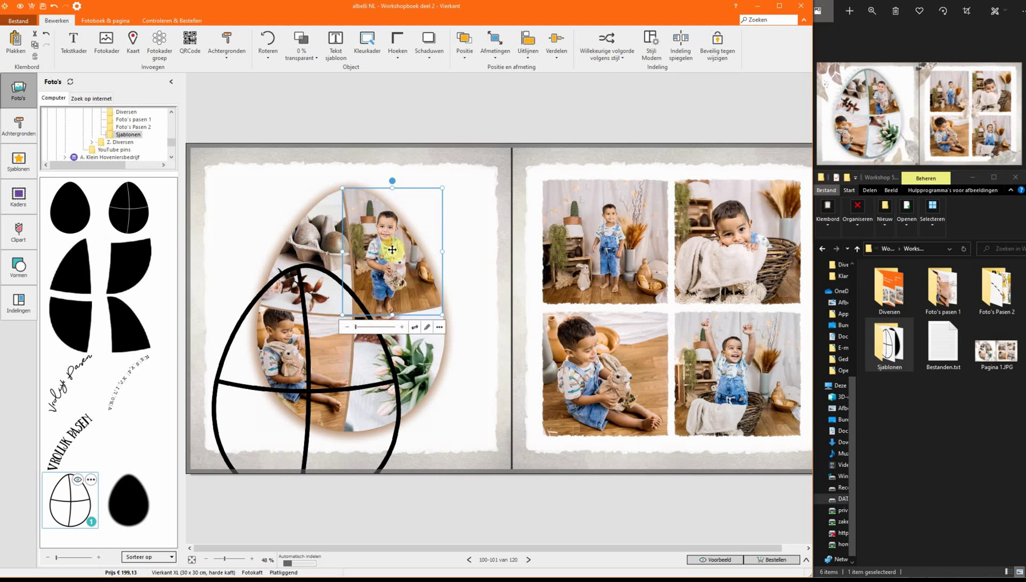
left_click_drag(392, 249, 391, 254)
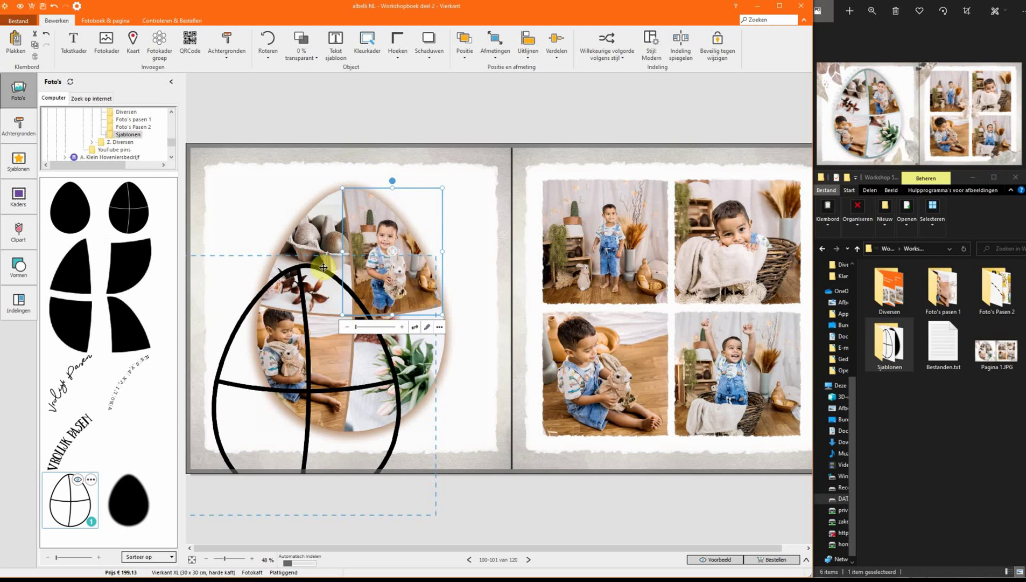
key("ctrl+z")
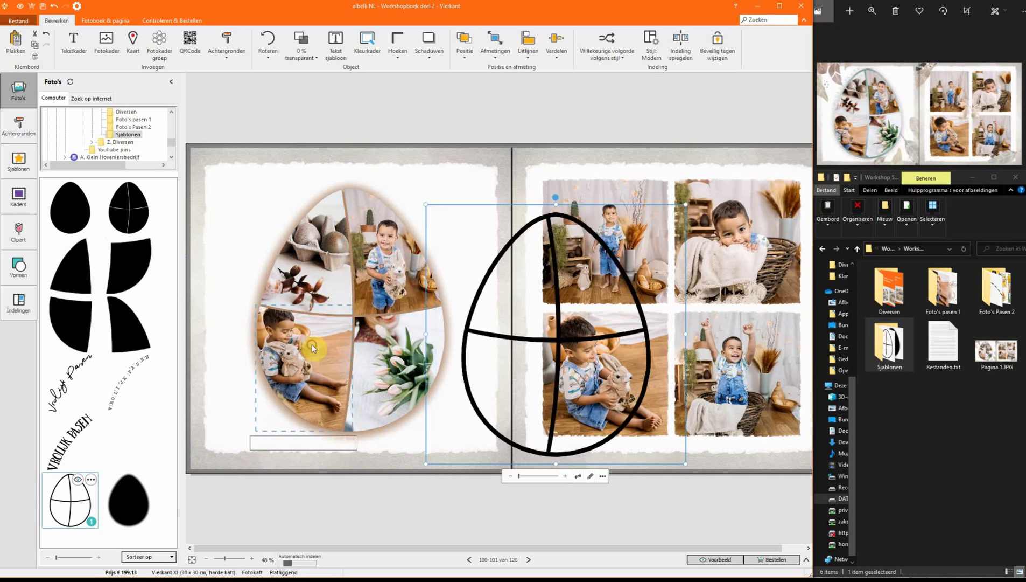
left_click_drag(312, 374, 312, 374)
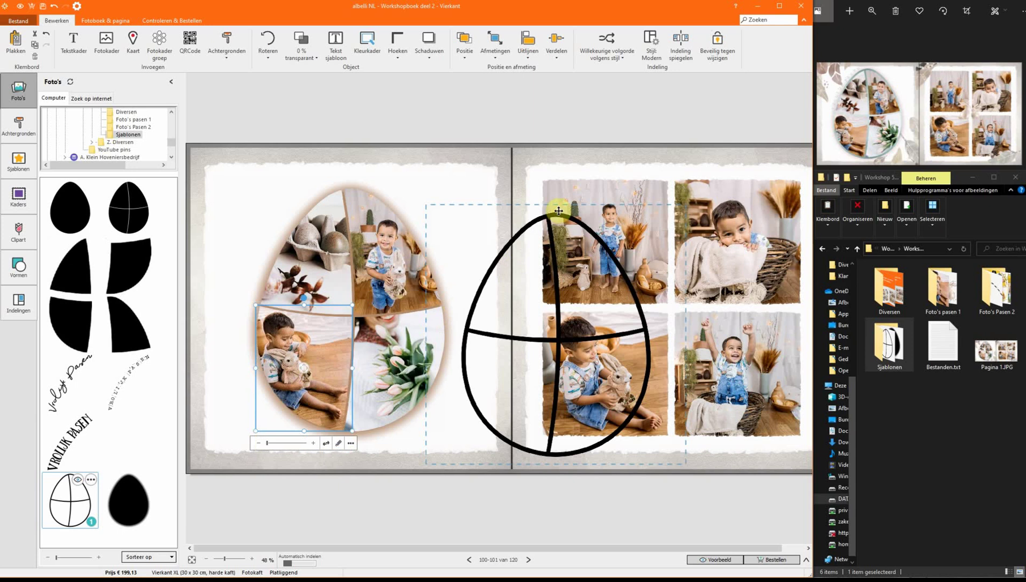
Move the black egg outline back over the collage and enlarge it slightly to match the photo edges
left_click_drag(553, 215, 345, 193)
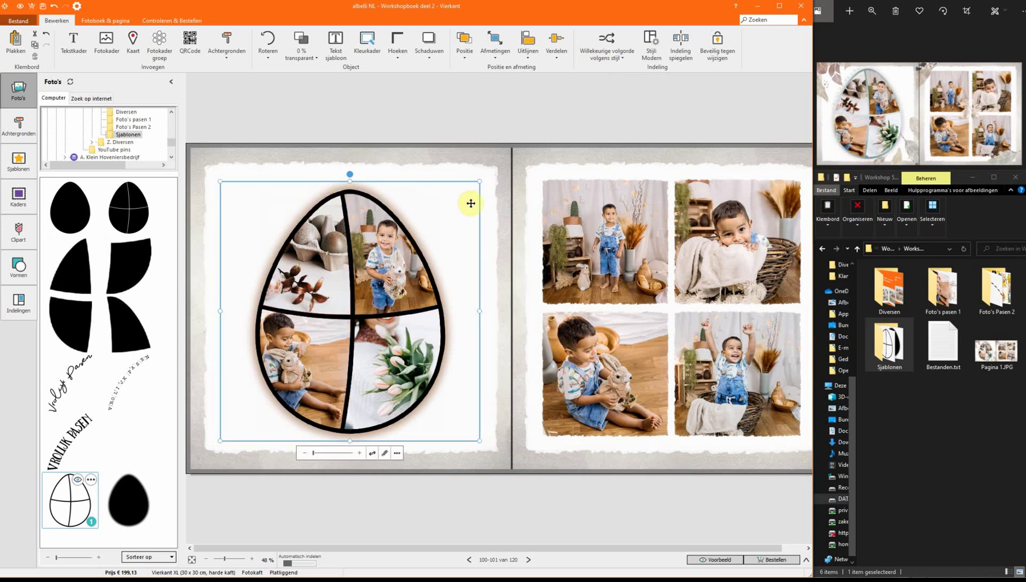
left_click_drag(478, 183, 478, 182)
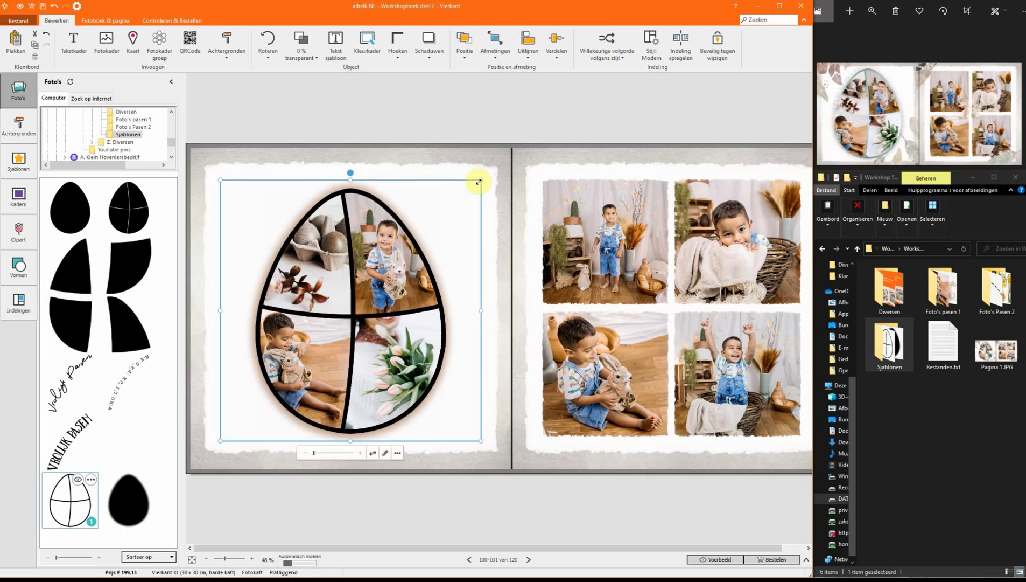
Replace the outline with the blue-green paper image from the Foto's pasen 1 folder and turn off its photo optimisation
left_click(133, 119)
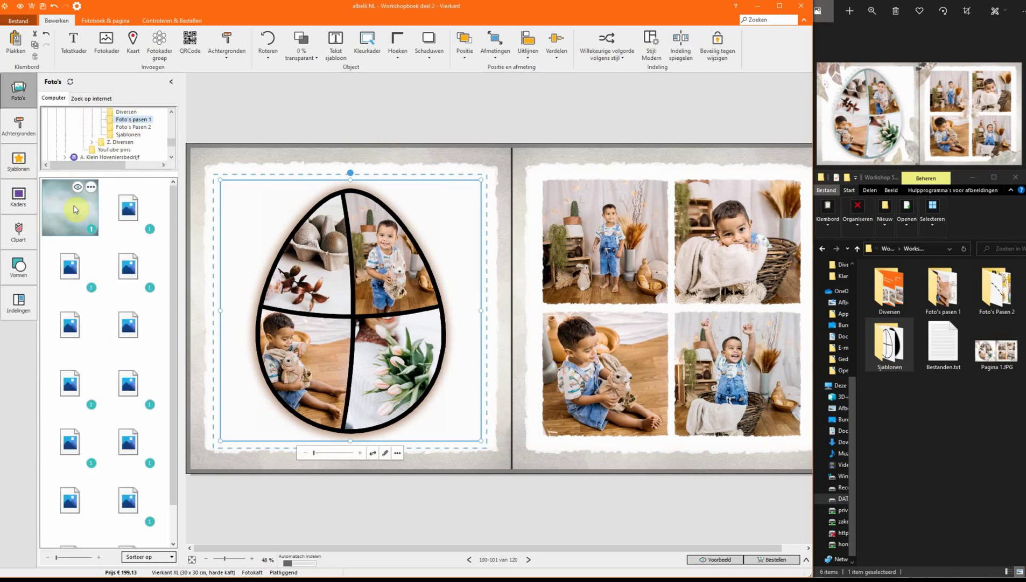
left_click(61, 207)
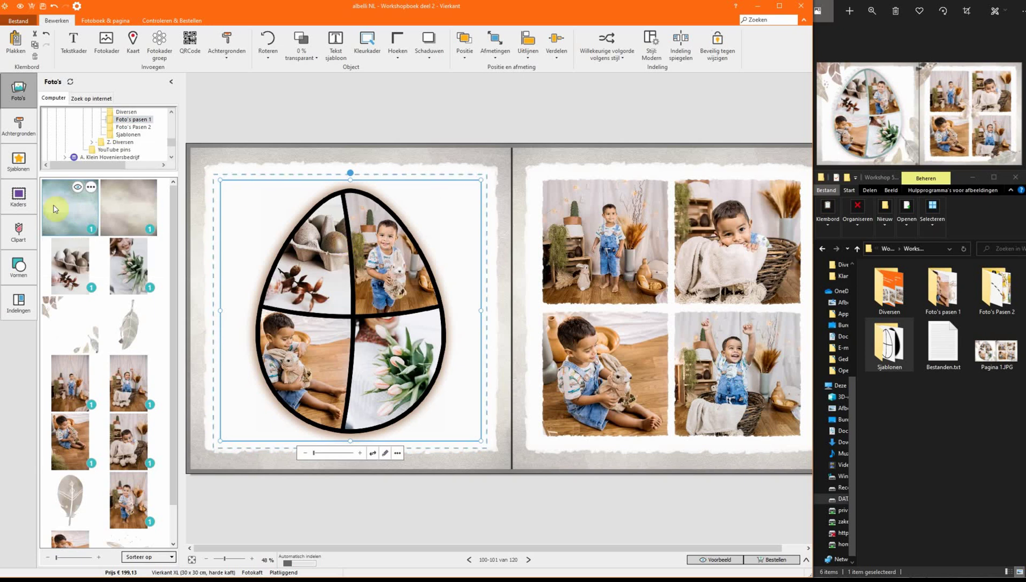
left_click_drag(51, 202, 339, 283)
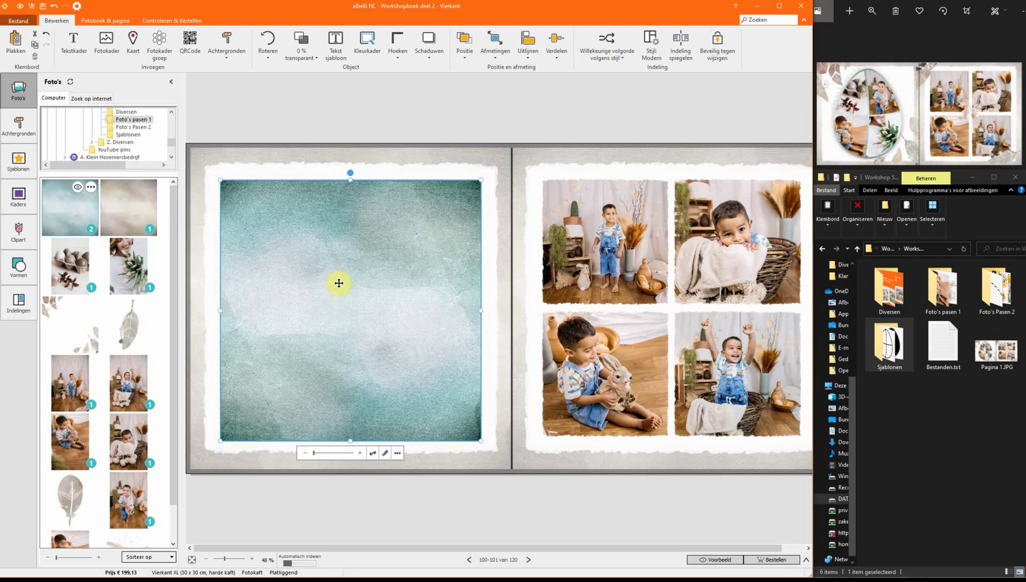
right_click(339, 283)
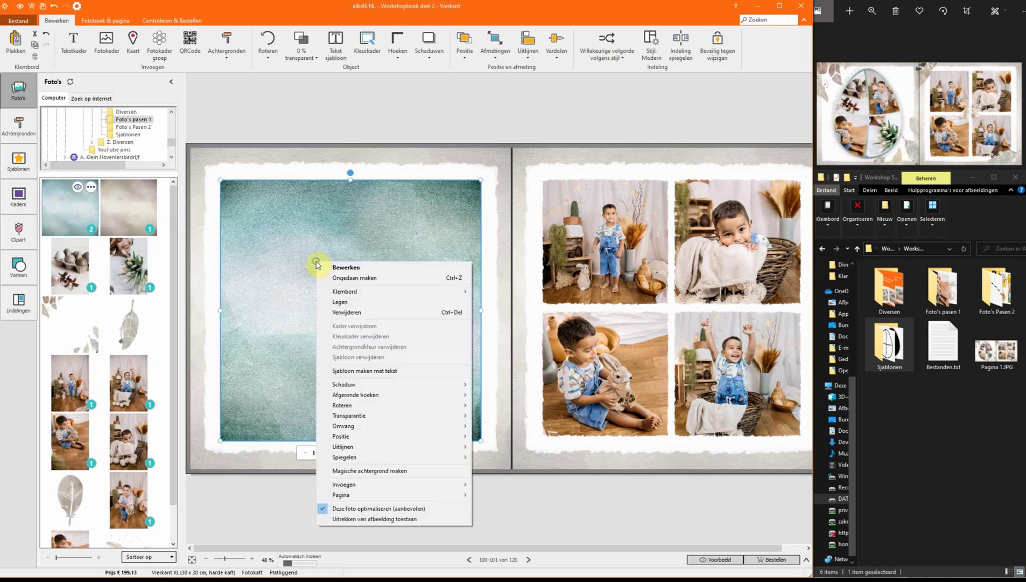
left_click(372, 509)
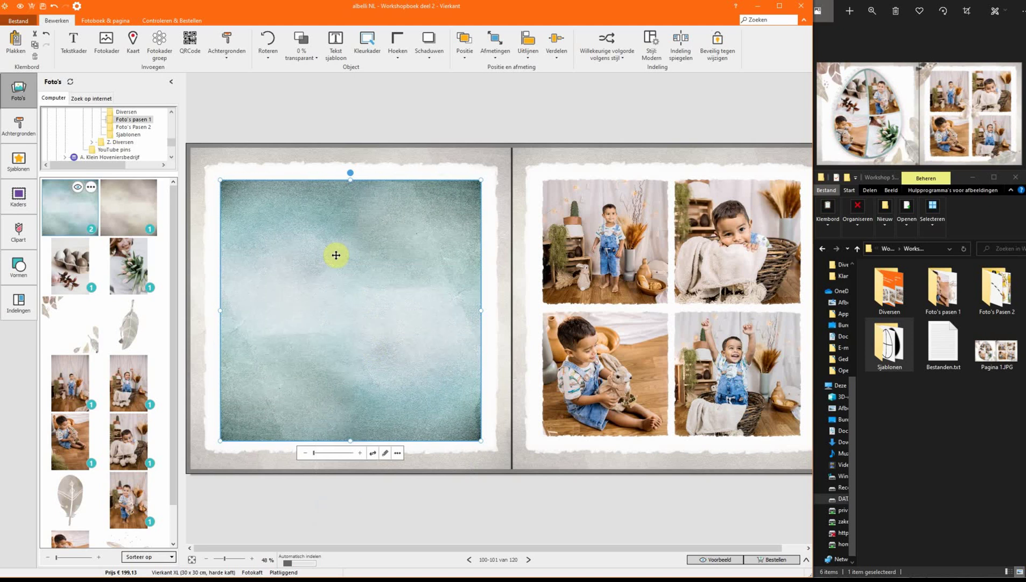
Apply Ei lijnen zwart.png from the Sjablonen folder as a template to the blue-green paper image
left_click(132, 135)
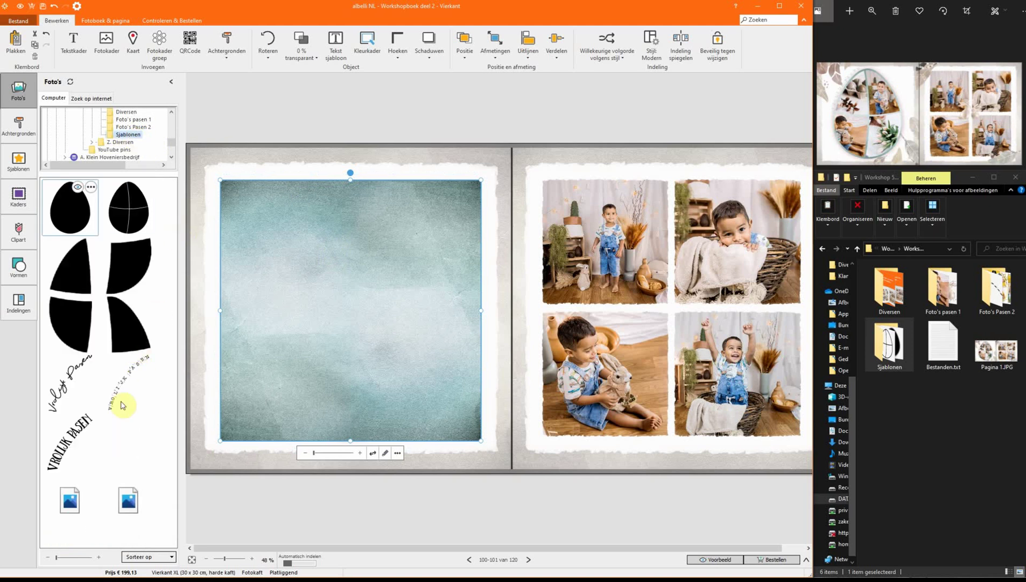
mouse_move(67, 498)
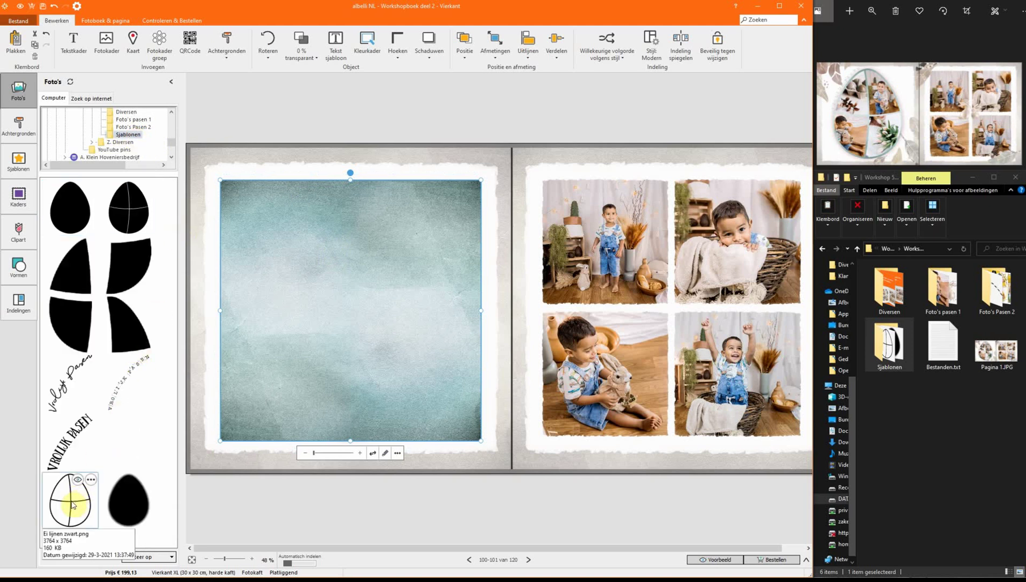
right_click(71, 499)
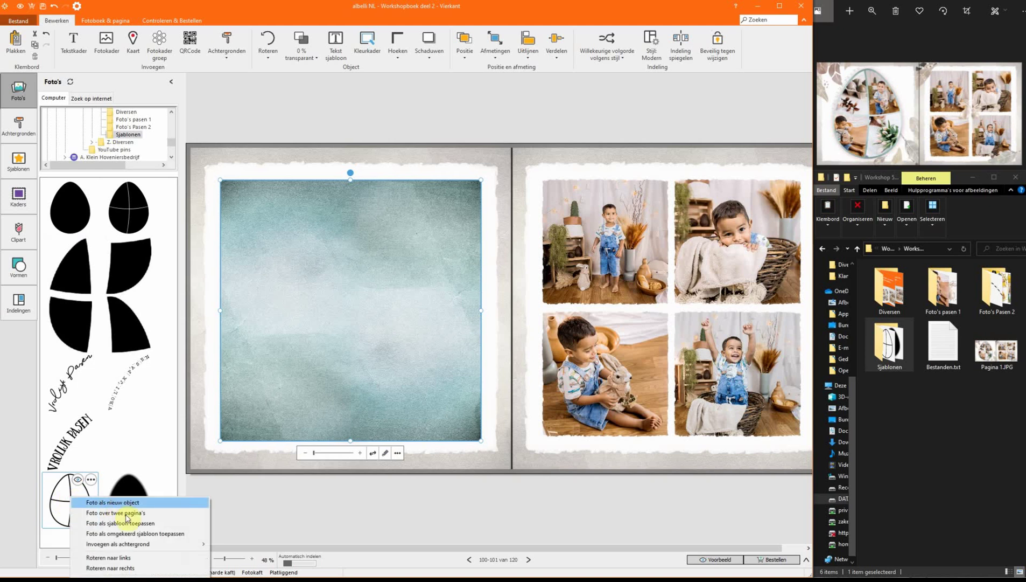
left_click(172, 523)
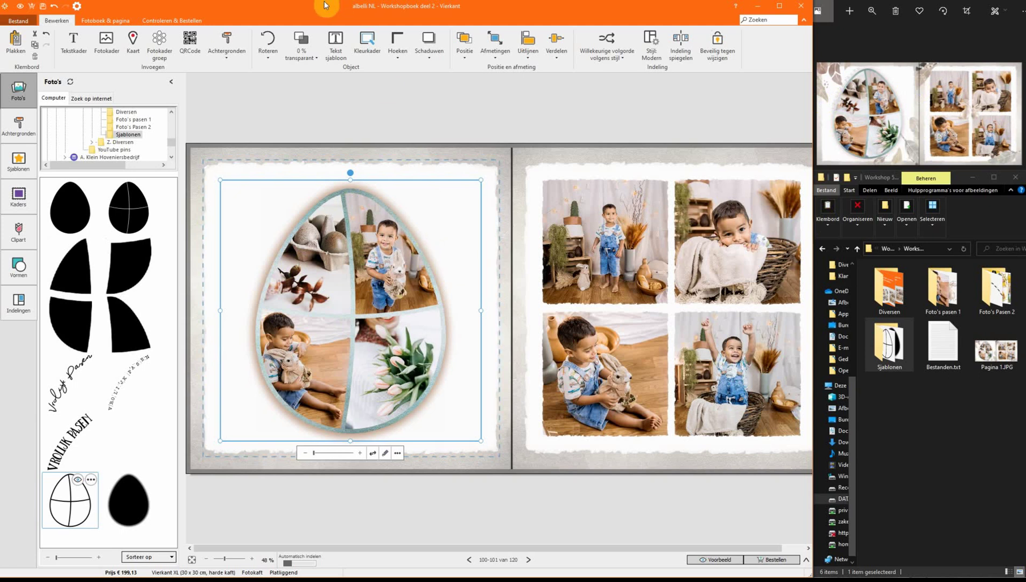
Try a black upper-right shadow (Schaduw rechtsboven) on the blue-green egg outline and reduce its width to 1
left_click(429, 43)
left_click(453, 95)
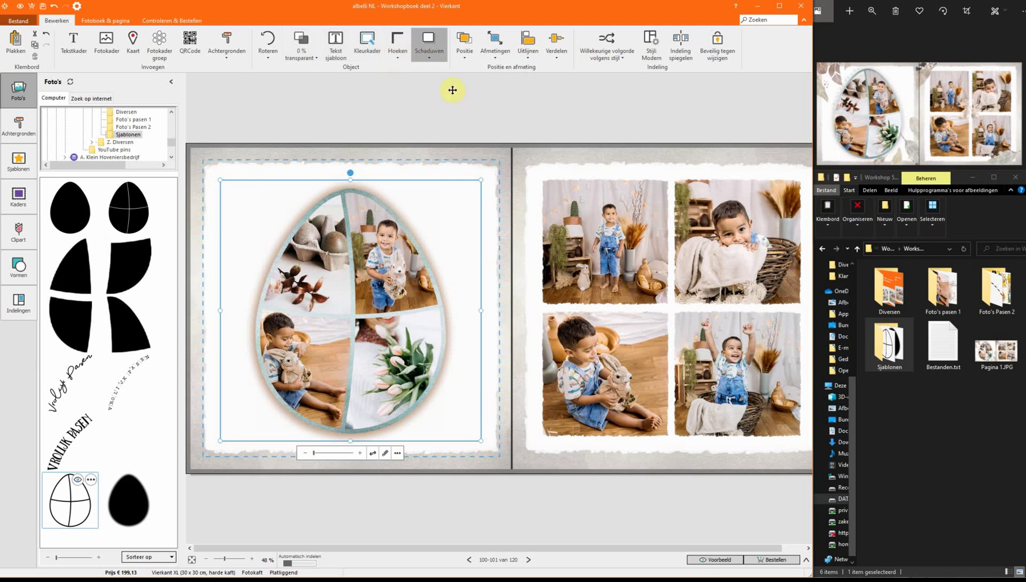
left_click(430, 56)
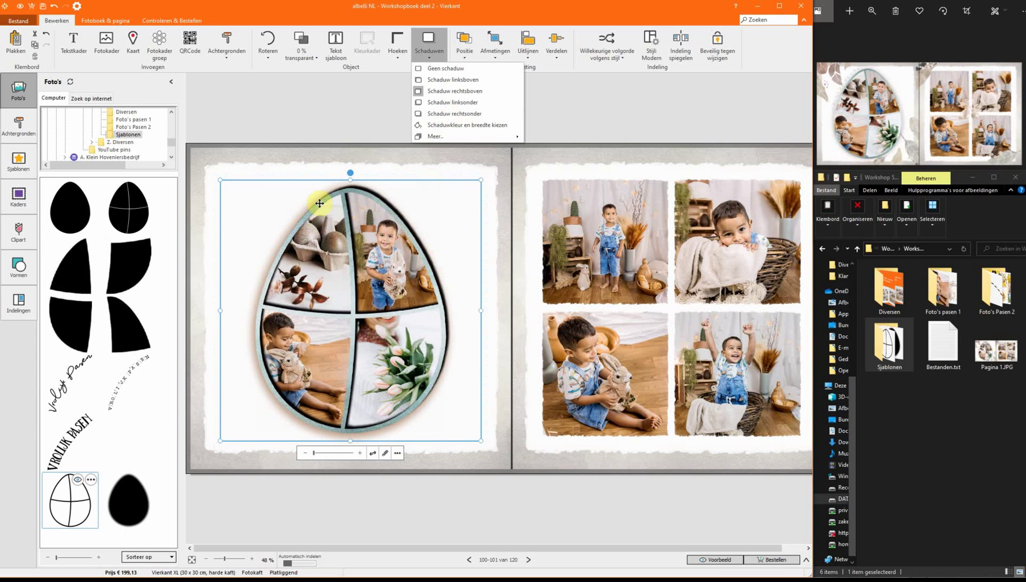
left_click(450, 124)
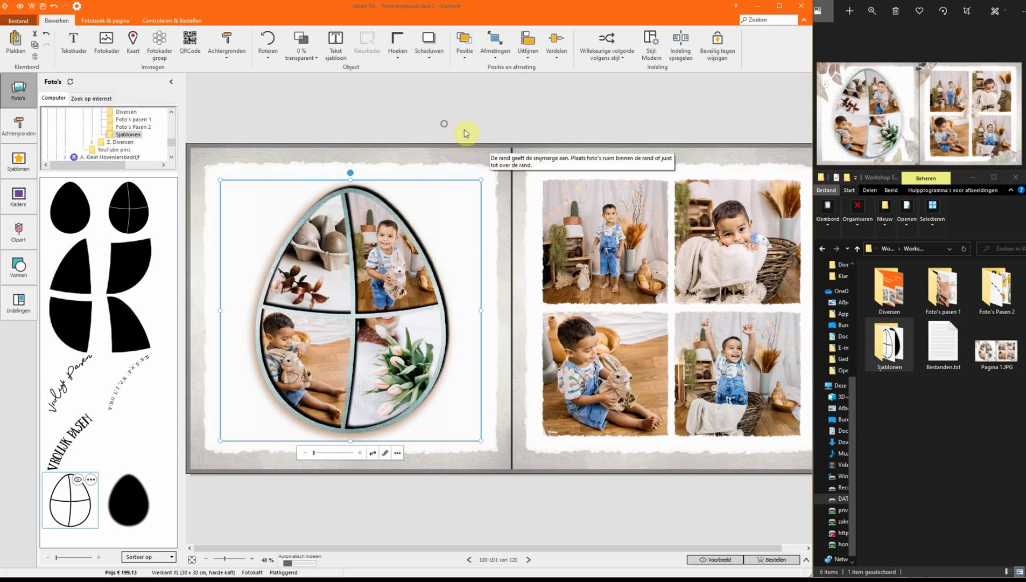
left_click(346, 96)
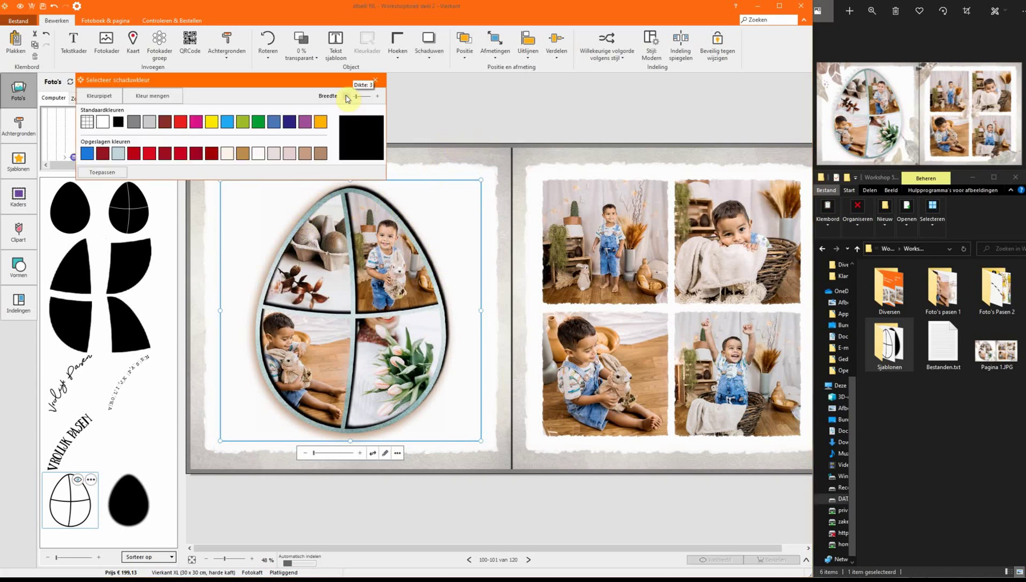
left_click(346, 96)
left_click(347, 96)
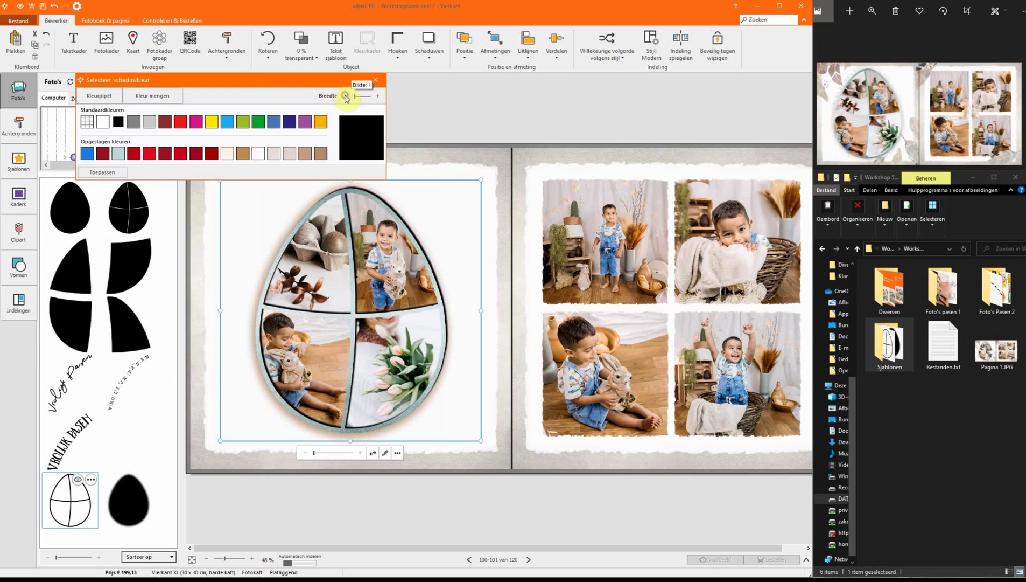
left_click(347, 98)
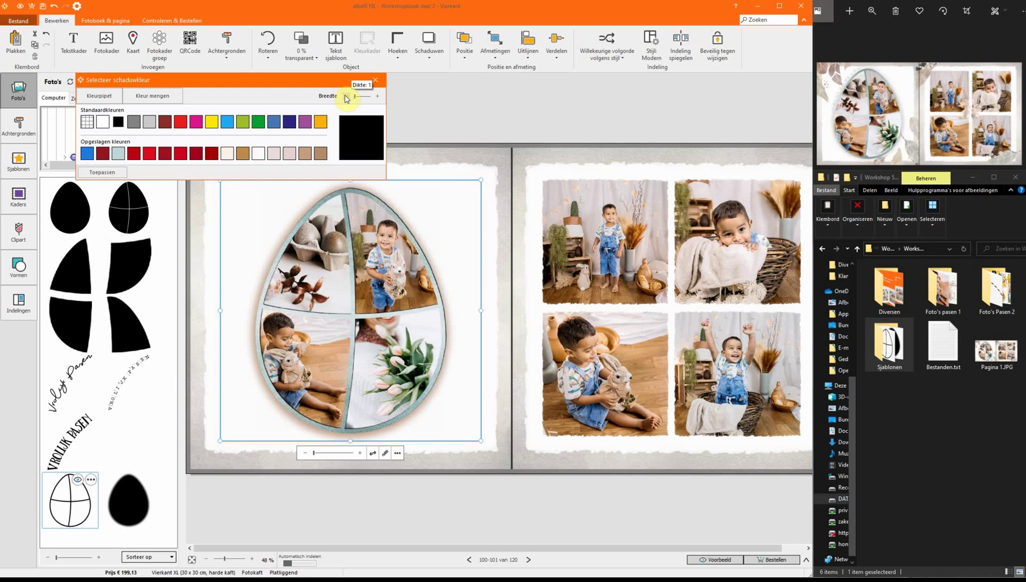
Set the egg outline's shadow colour to transparent and apply it
left_click(366, 283)
left_click(353, 135)
left_click(87, 121)
left_click(105, 172)
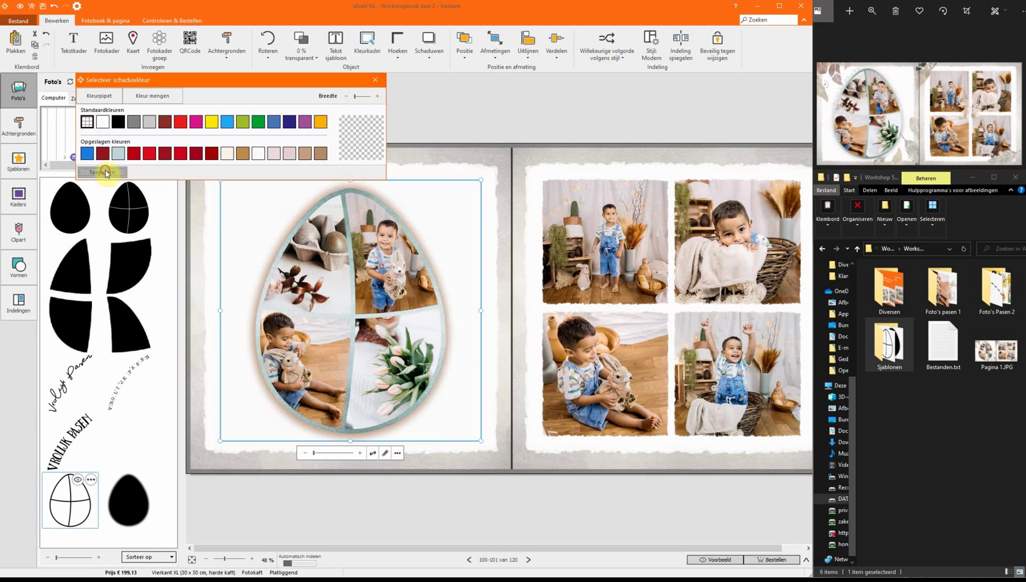
left_click(337, 227)
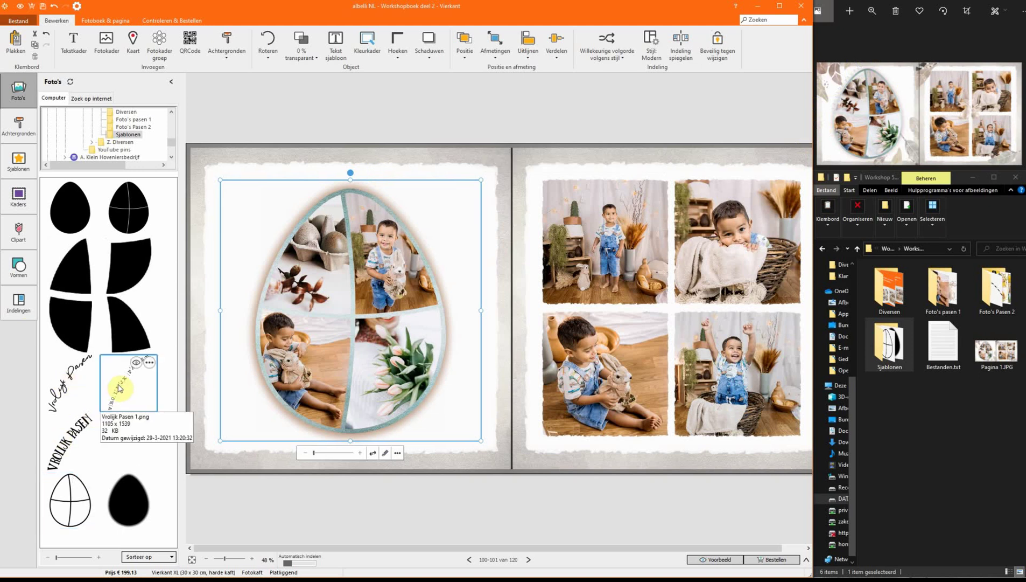
Insert Vrolijk Pasen 1.png as a new object, shrink it and fit it slightly rotated along the egg's upper-left edge
right_click(118, 386)
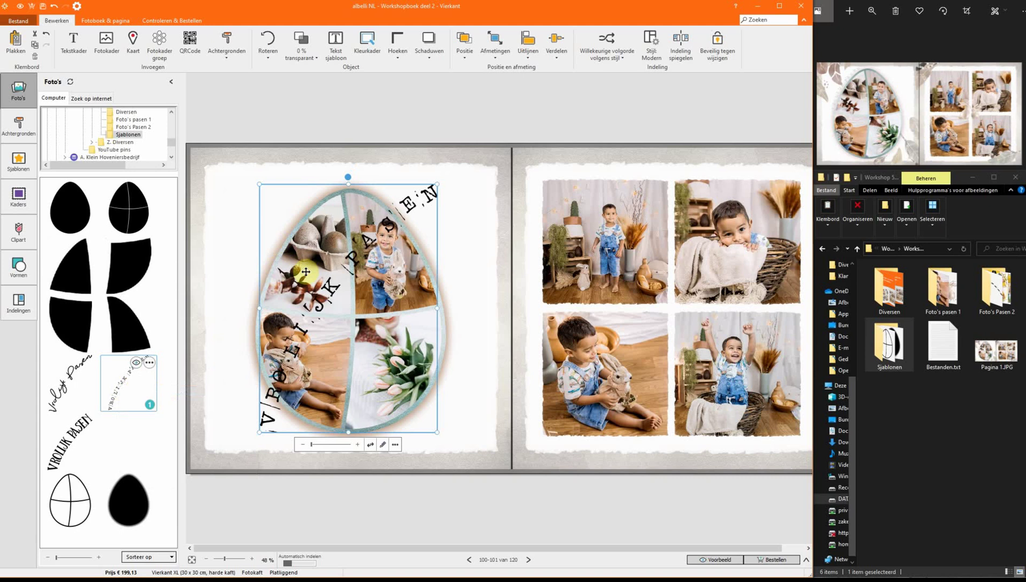
left_click_drag(438, 185, 230, 325)
left_click(294, 319)
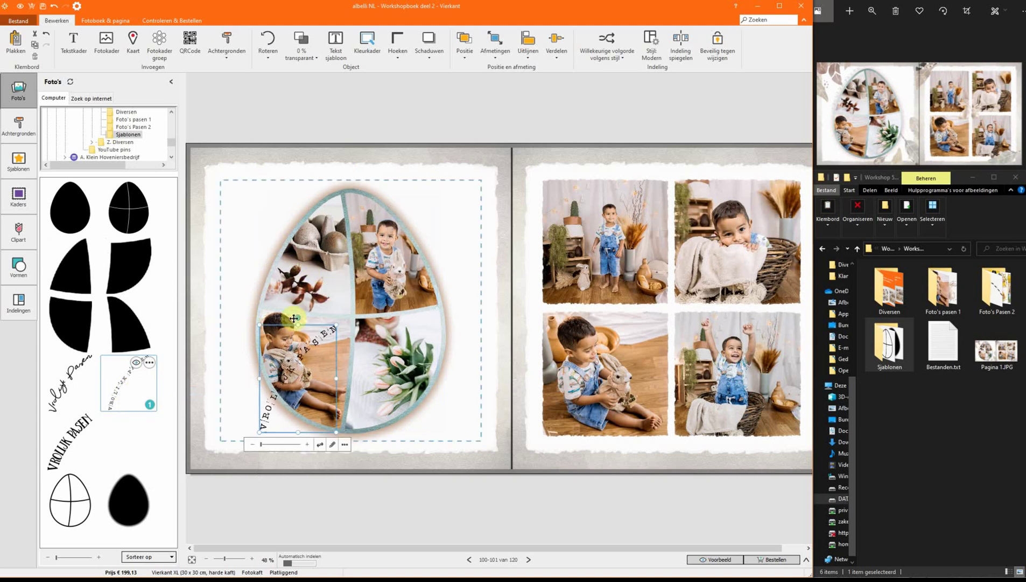
left_click_drag(300, 316, 295, 205)
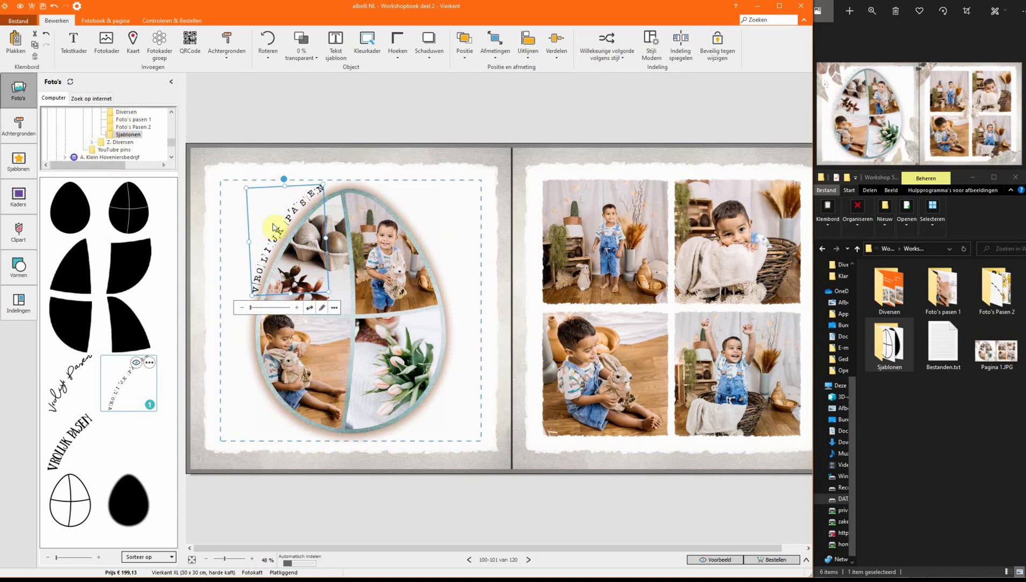
Fill the curved greeting object with the blue paper from Foto's pasen 1, apply Vrolijk Pasen 1.png as an inverted template and nudge it upward
left_click(130, 120)
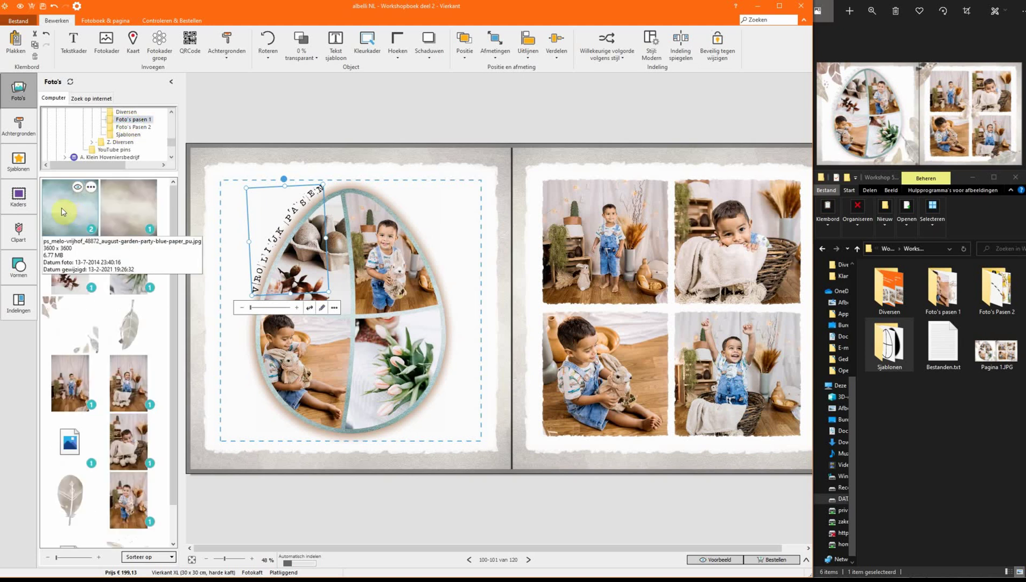
left_click_drag(74, 214, 282, 236)
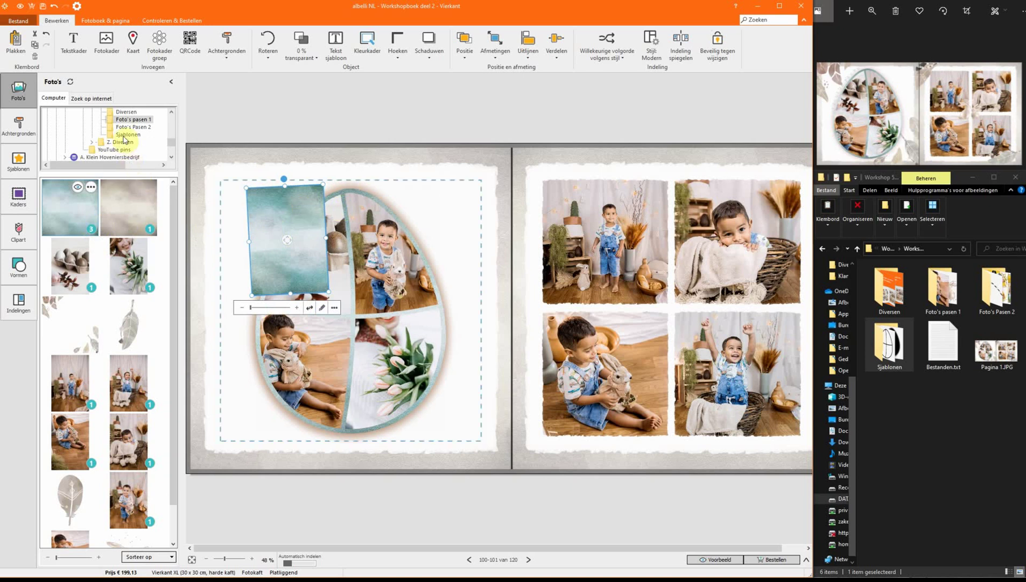
left_click(124, 136)
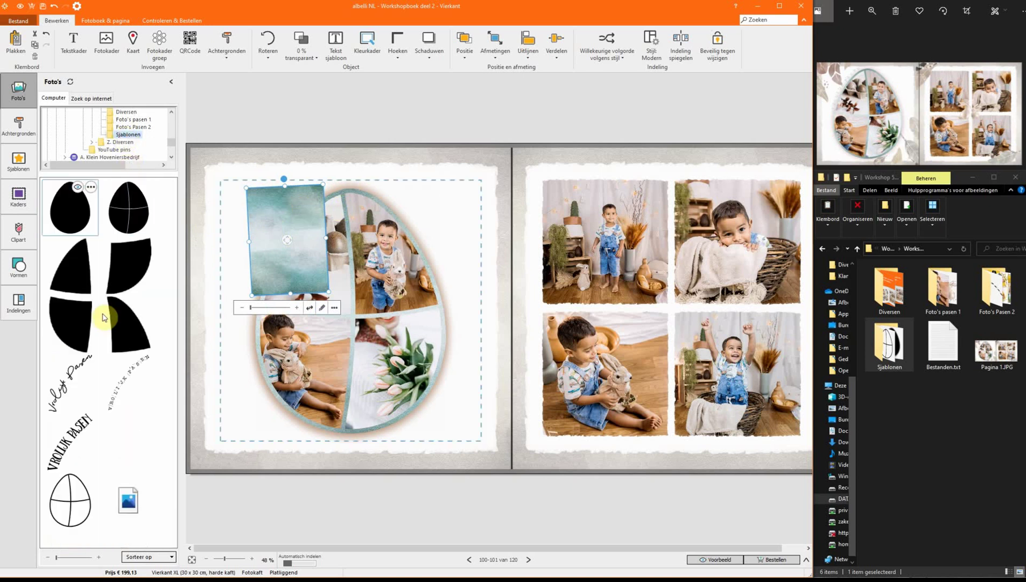
left_click(111, 405)
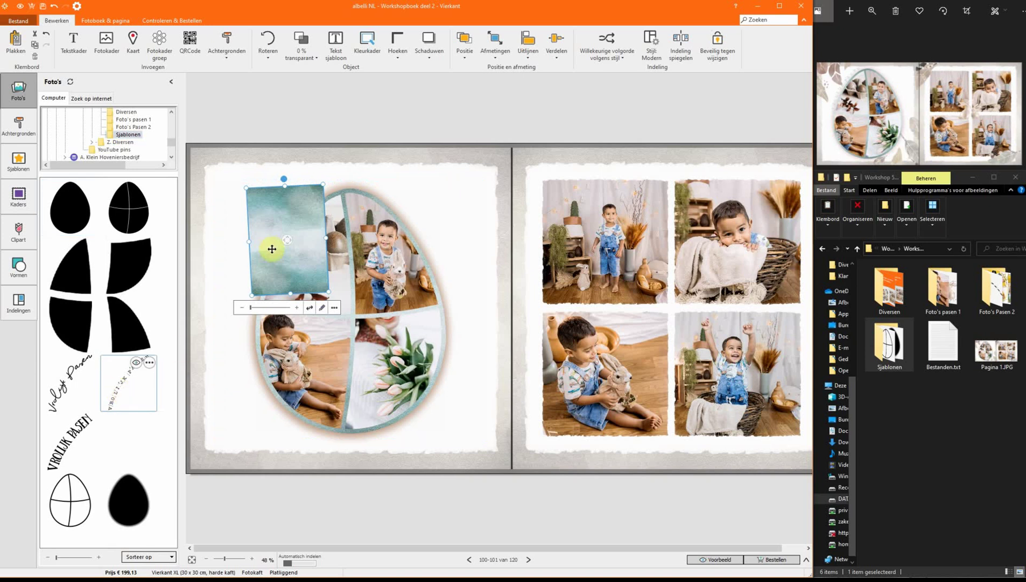
right_click(126, 386)
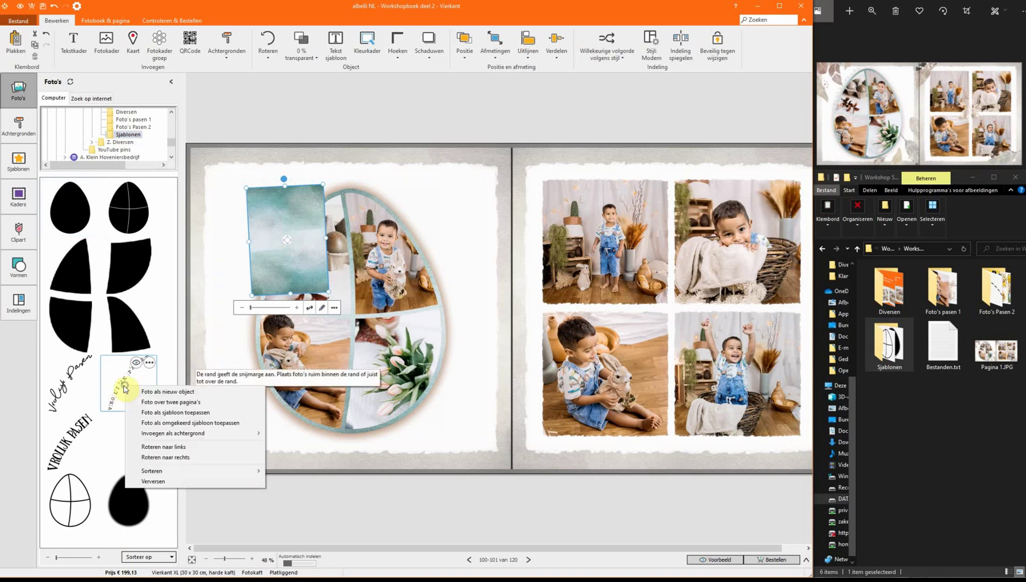
left_click(185, 423)
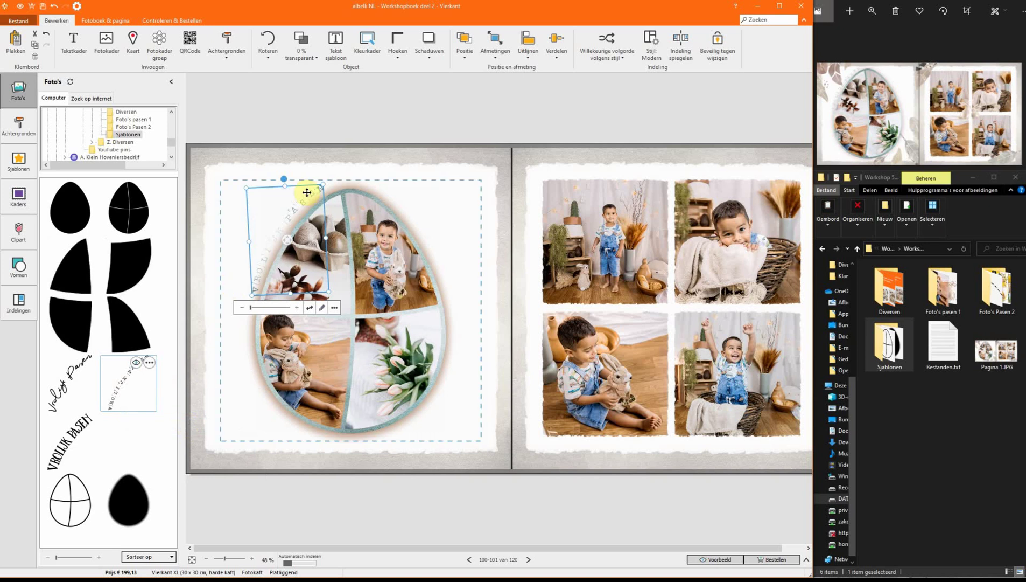
left_click_drag(298, 198, 285, 175)
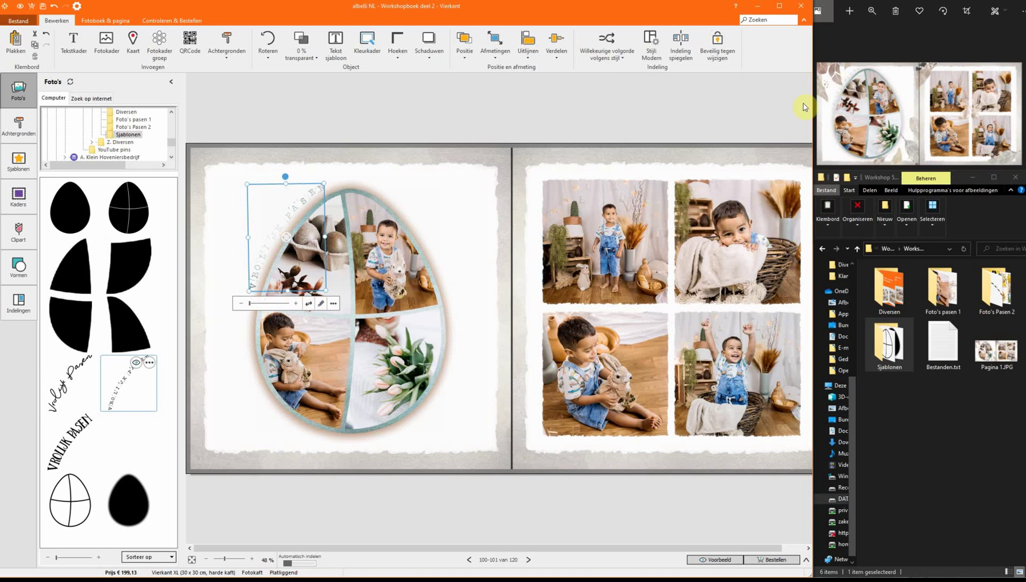
Insert image-from-rawpixel-id-2441228-png.png from Foto's pasen 1 as a new object and enlarge it to cover the whole left page
double_click(939, 293)
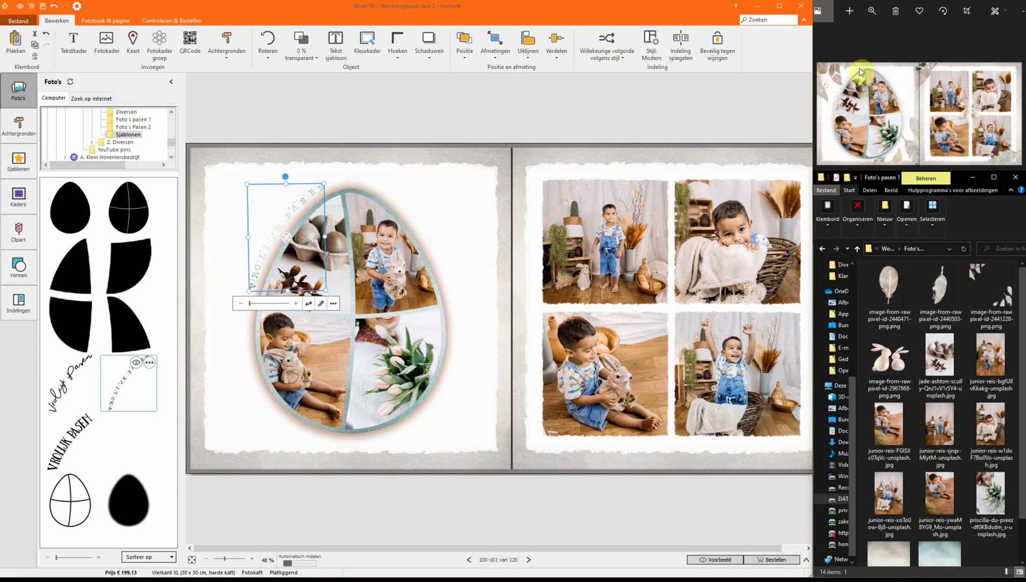
left_click(995, 291)
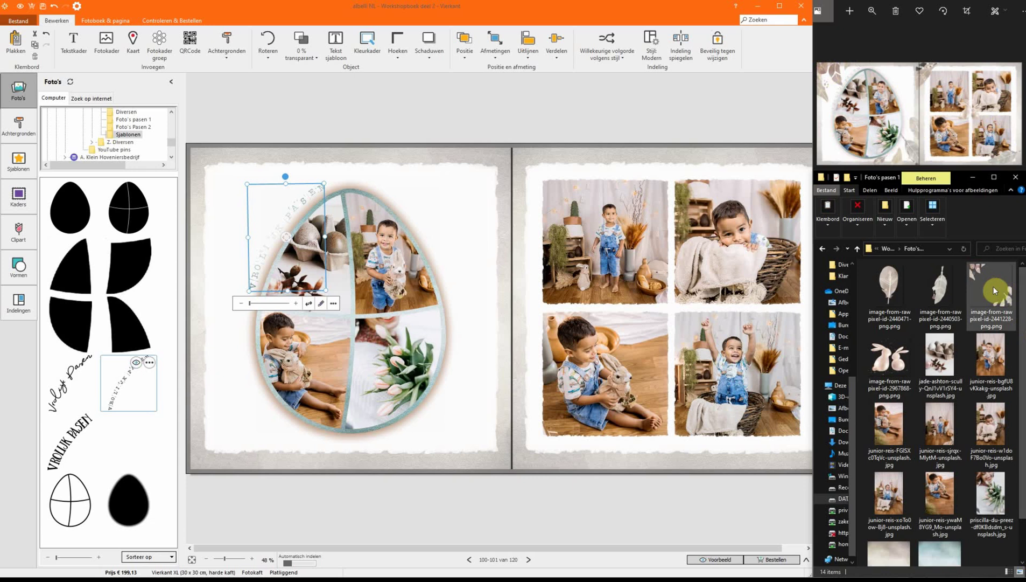
left_click_drag(995, 291, 129, 119)
left_click(83, 325)
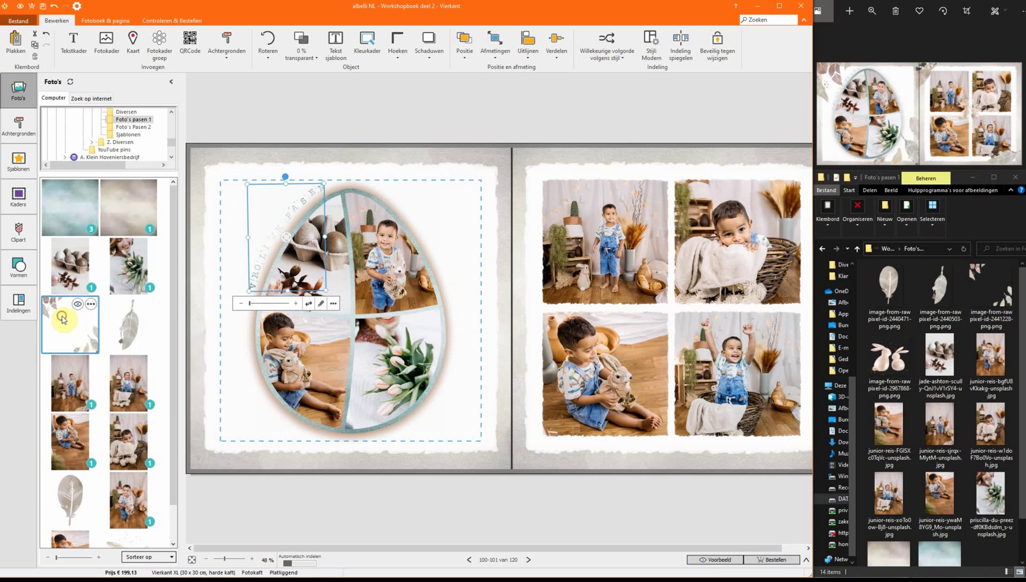
right_click(64, 324)
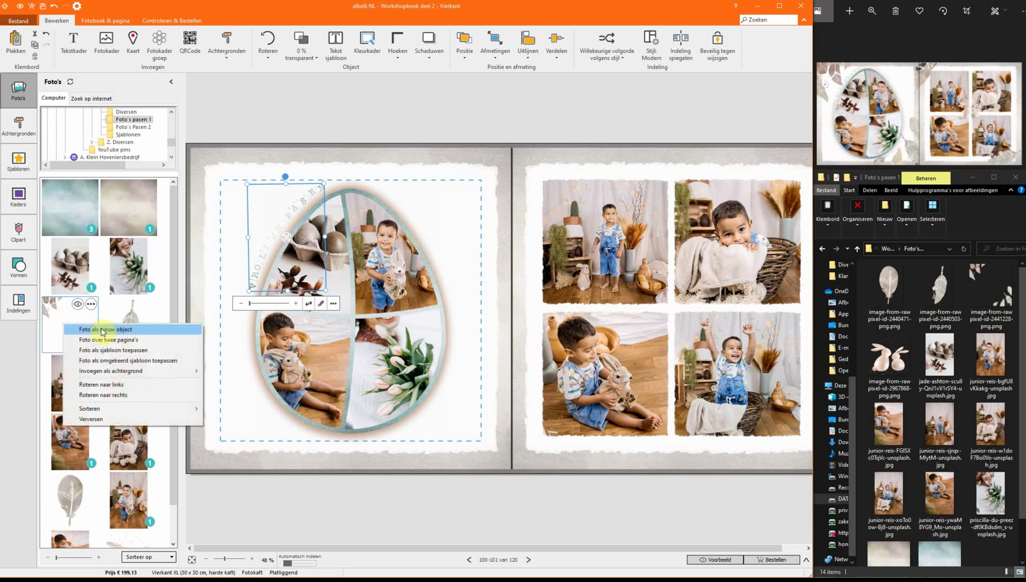
left_click(119, 330)
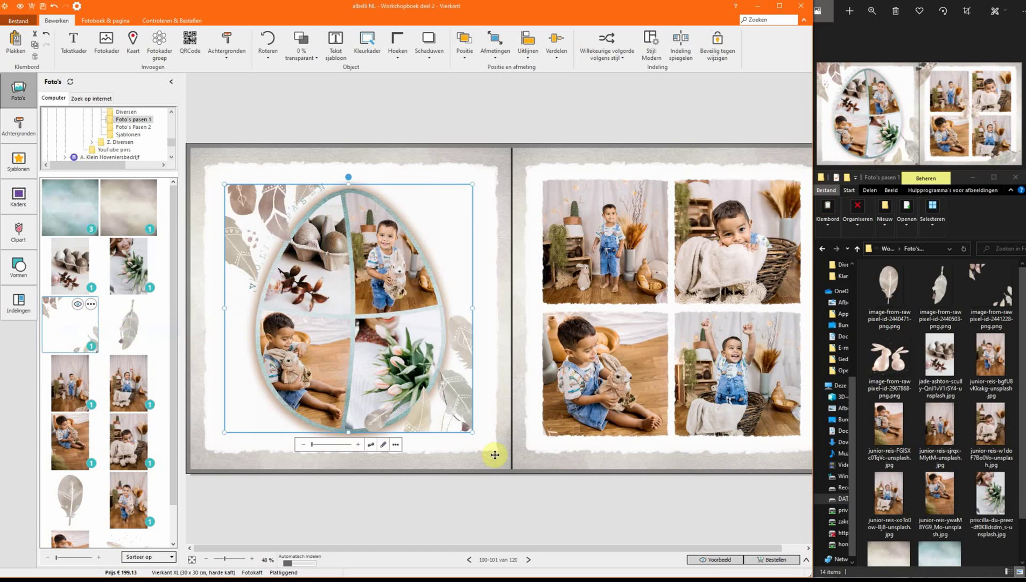
left_click_drag(471, 433, 508, 473)
left_click_drag(223, 182, 190, 149)
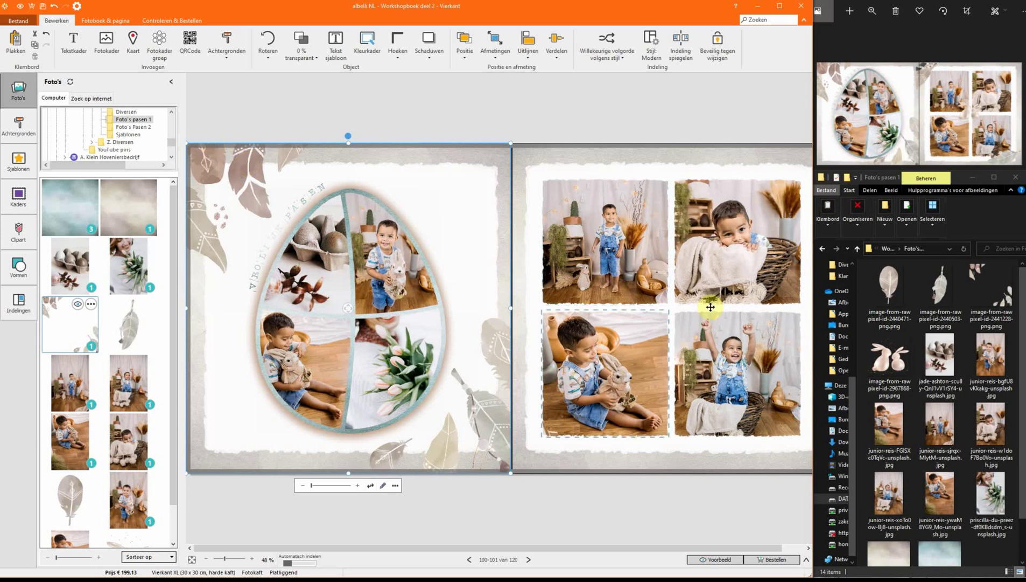
Insert the two-bunny image as a new object, shrink it and centre it where the four photos on the right page meet
scroll(107, 390, "down", 1)
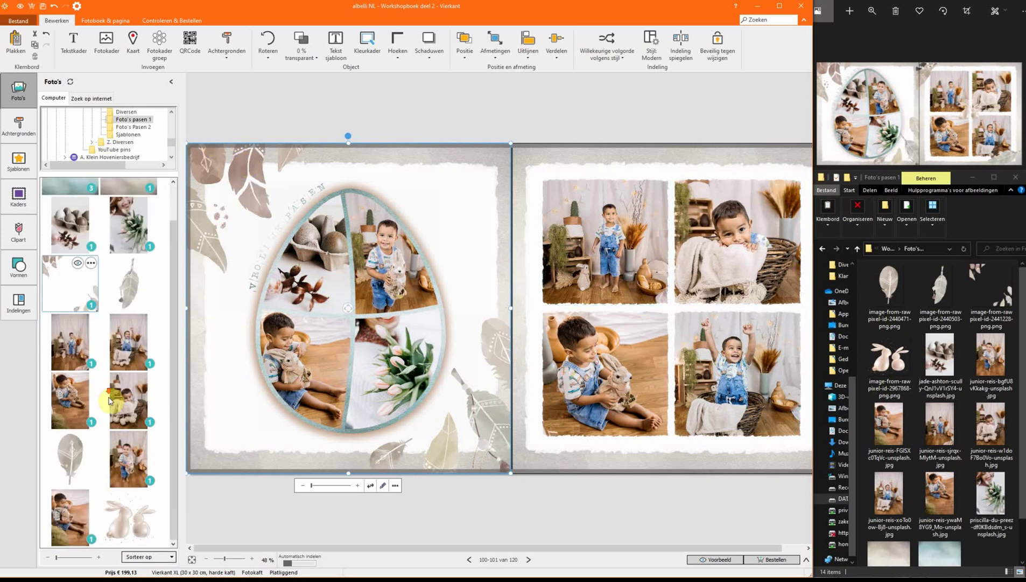
right_click(137, 525)
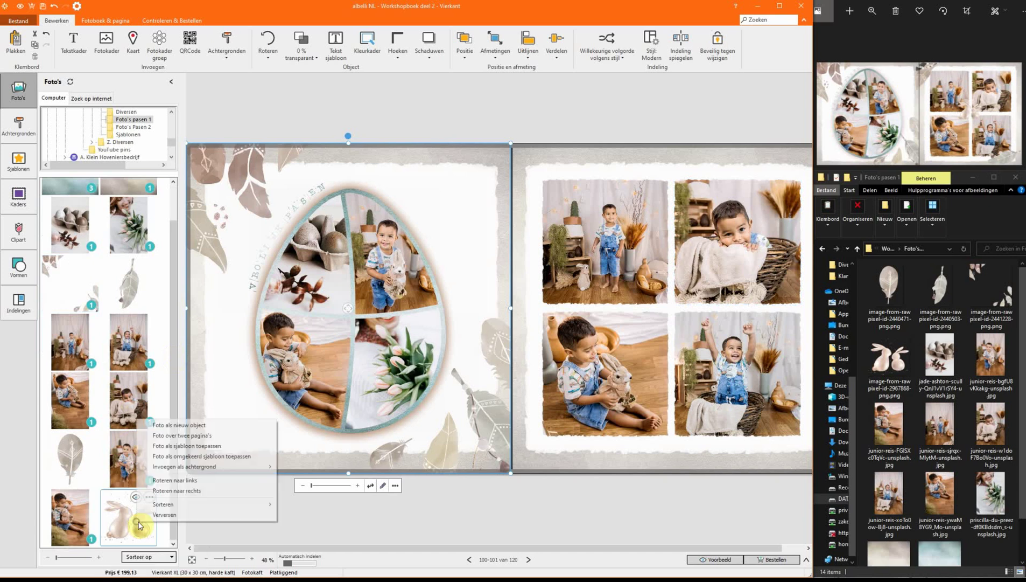
left_click(196, 425)
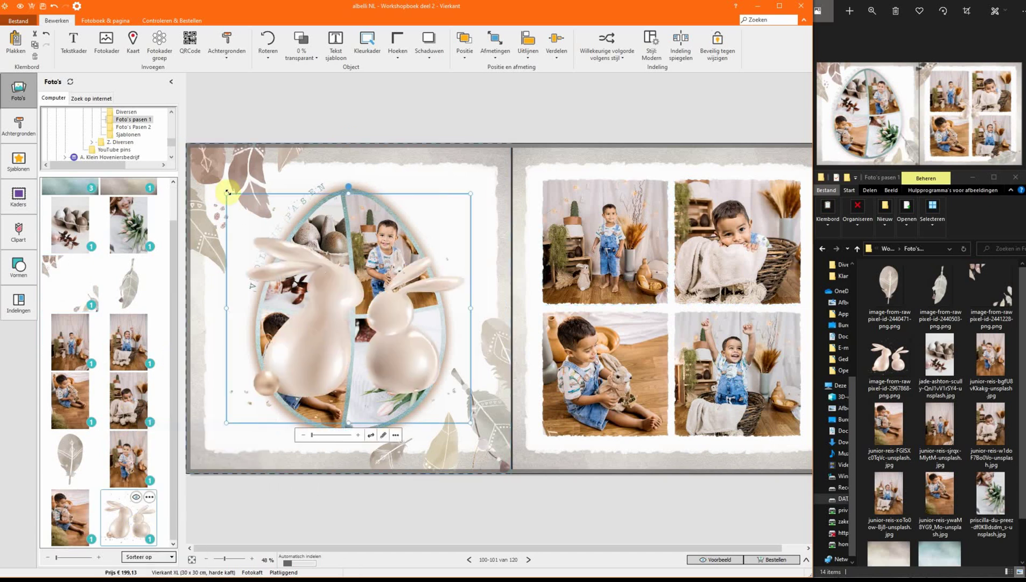
left_click_drag(225, 192, 353, 314)
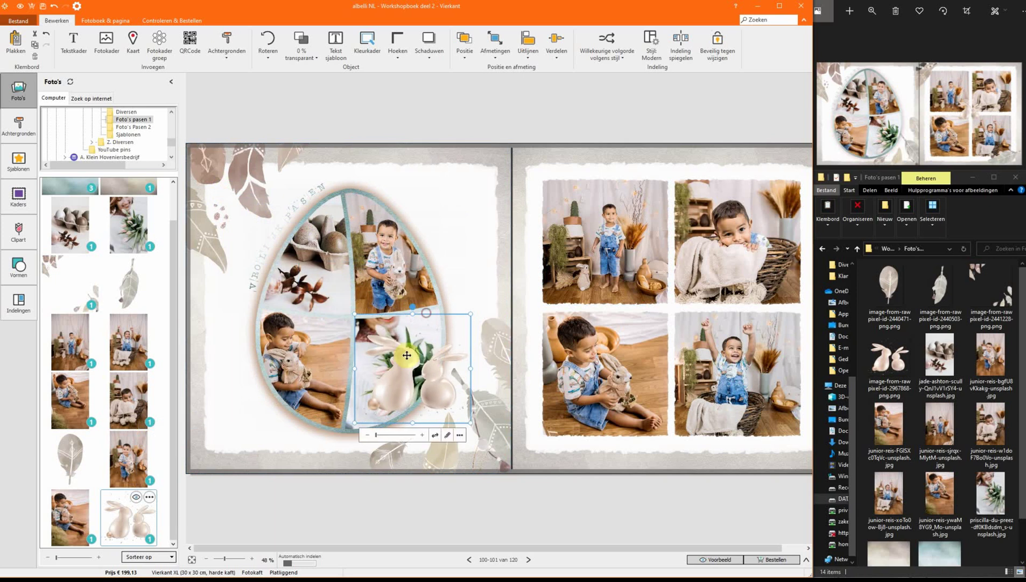
left_click_drag(458, 344, 648, 259)
left_click_drag(688, 309, 689, 313)
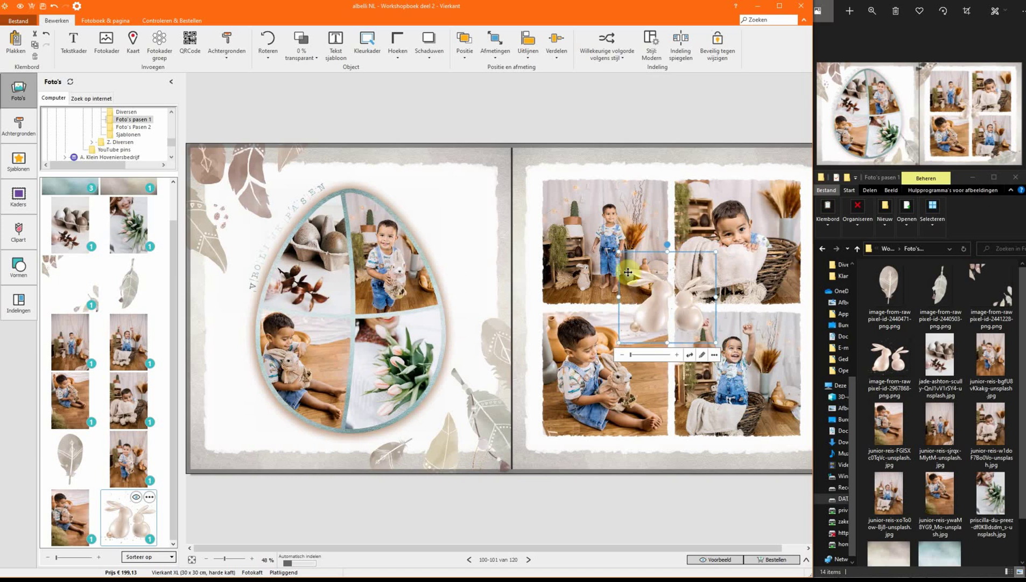
left_click_drag(621, 253, 629, 258)
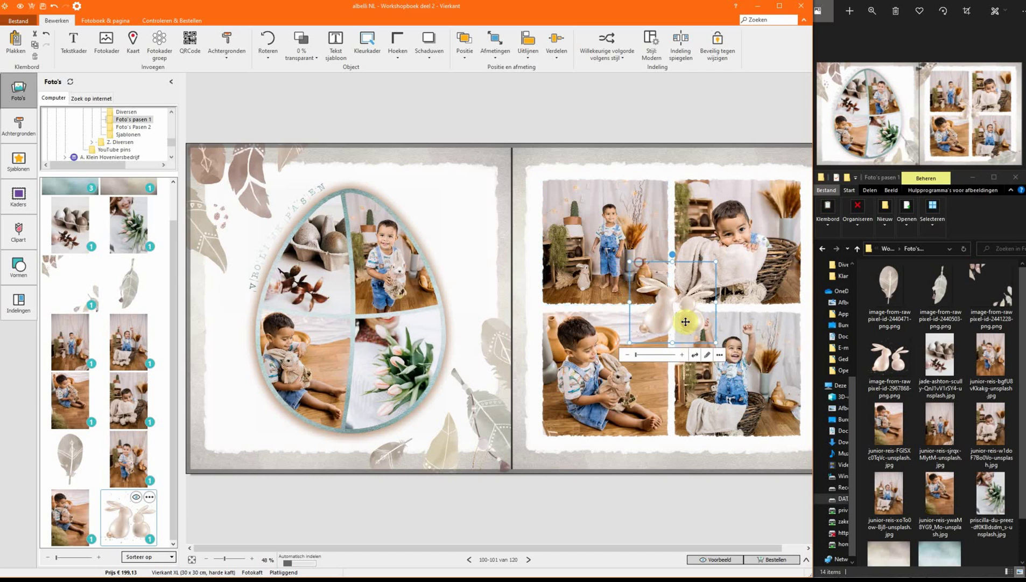
left_click_drag(683, 320, 682, 318)
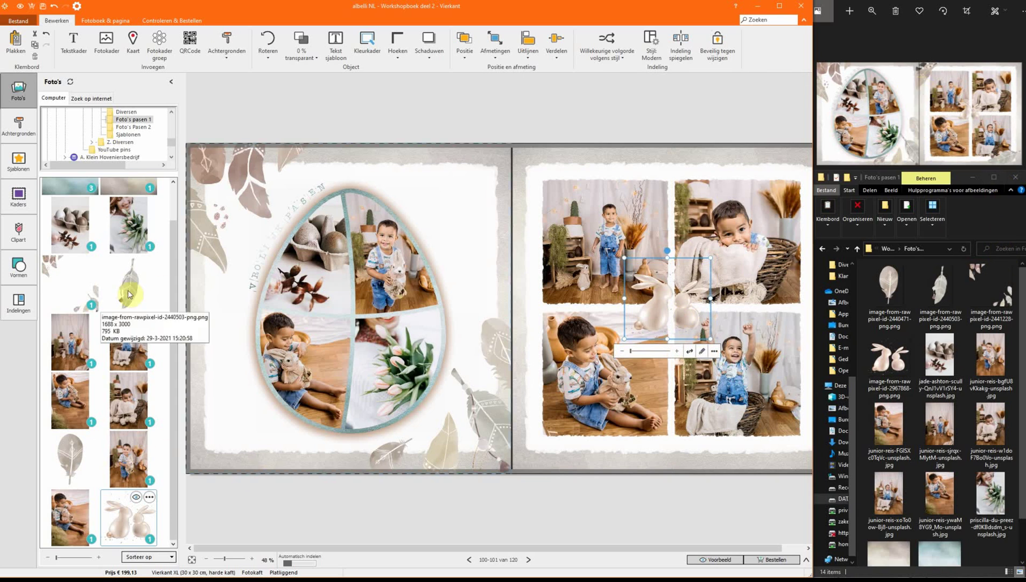
Insert image-from-rawpixel-id-2440503-png.png as a new object, then rotate, shrink and place the feather in the right page's lower-right corner
scroll(129, 293, "up", 1)
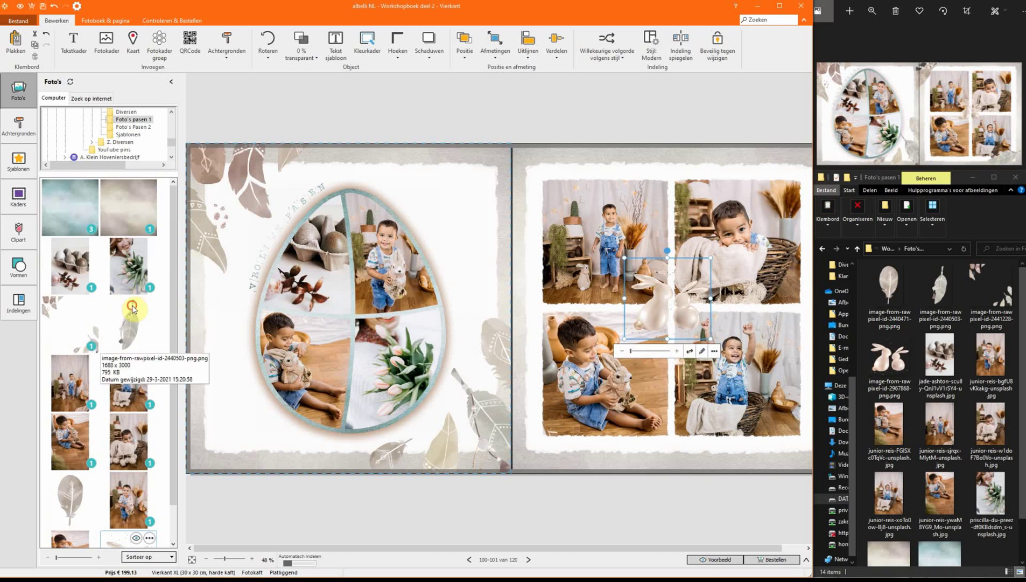
right_click(129, 328)
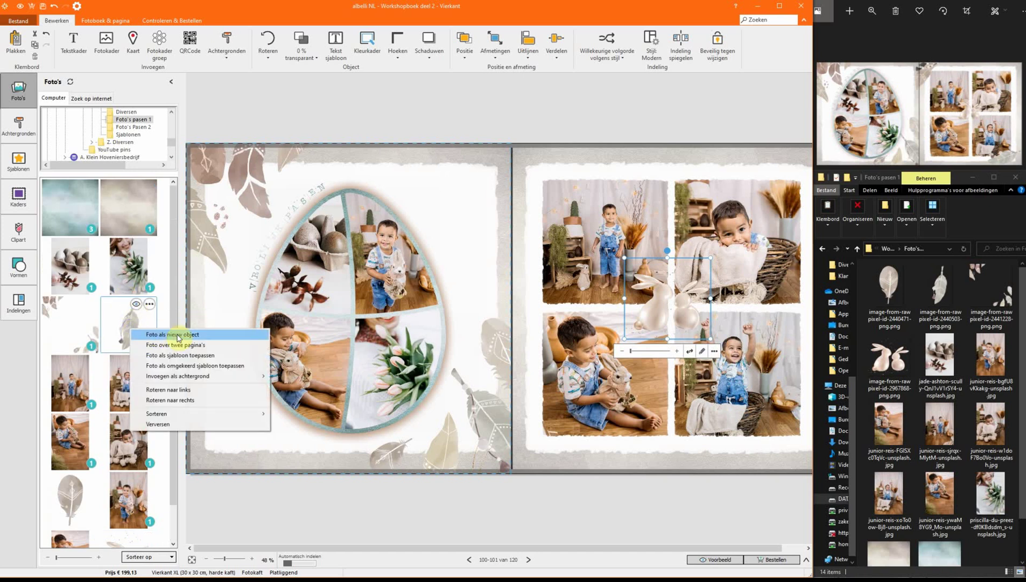
left_click(177, 334)
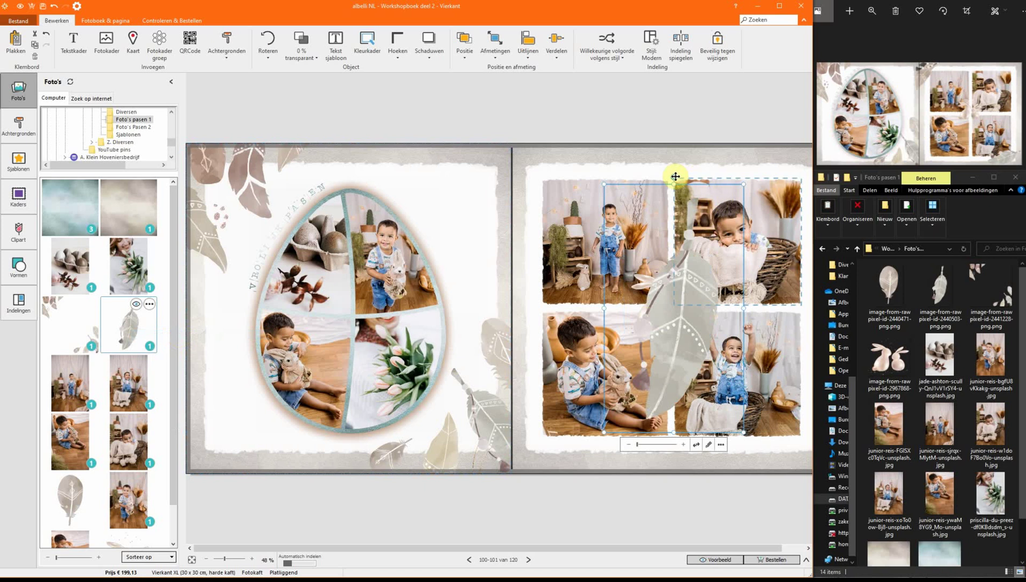
left_click_drag(675, 176, 676, 307)
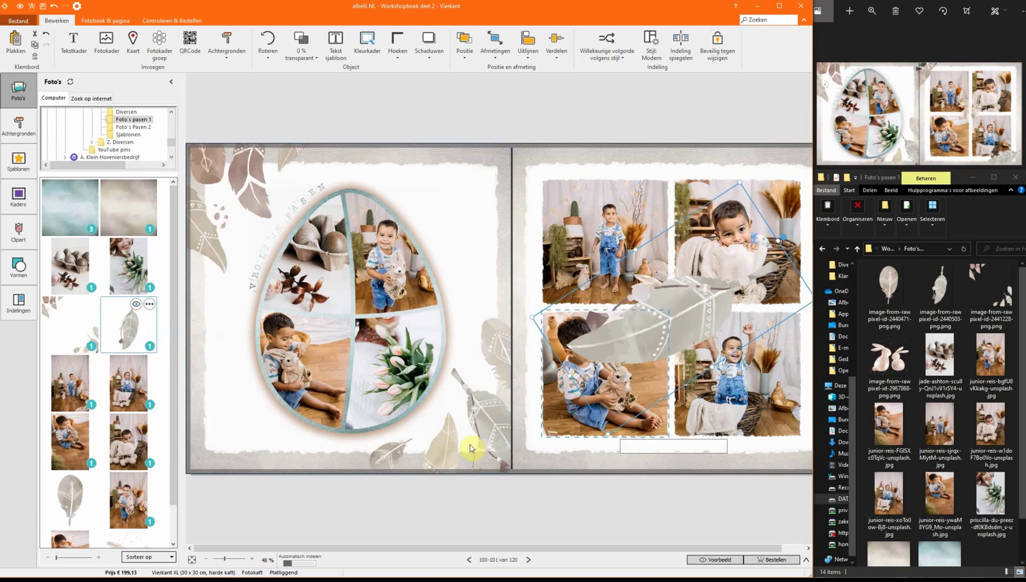
left_click(190, 559)
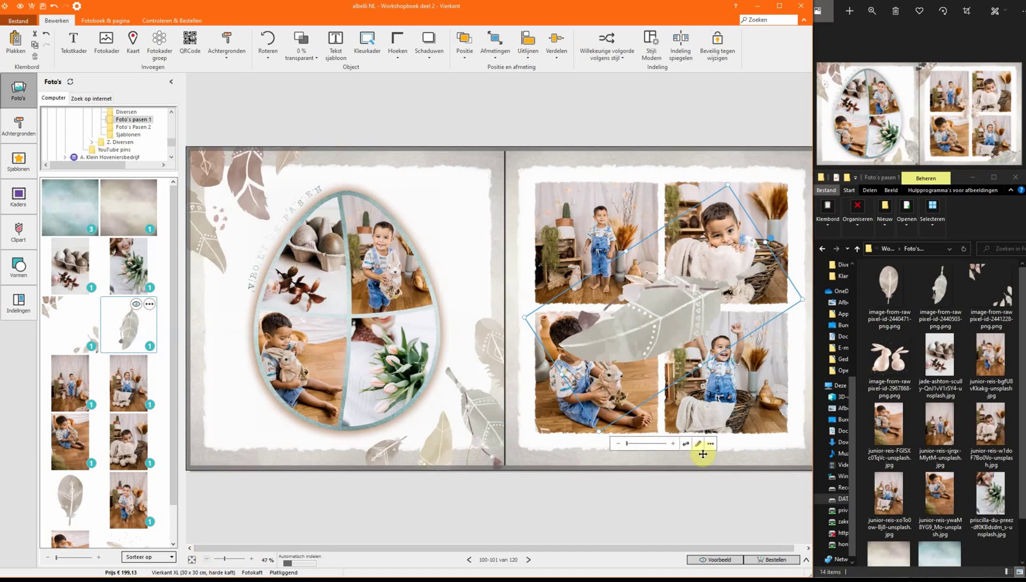
left_click(207, 560)
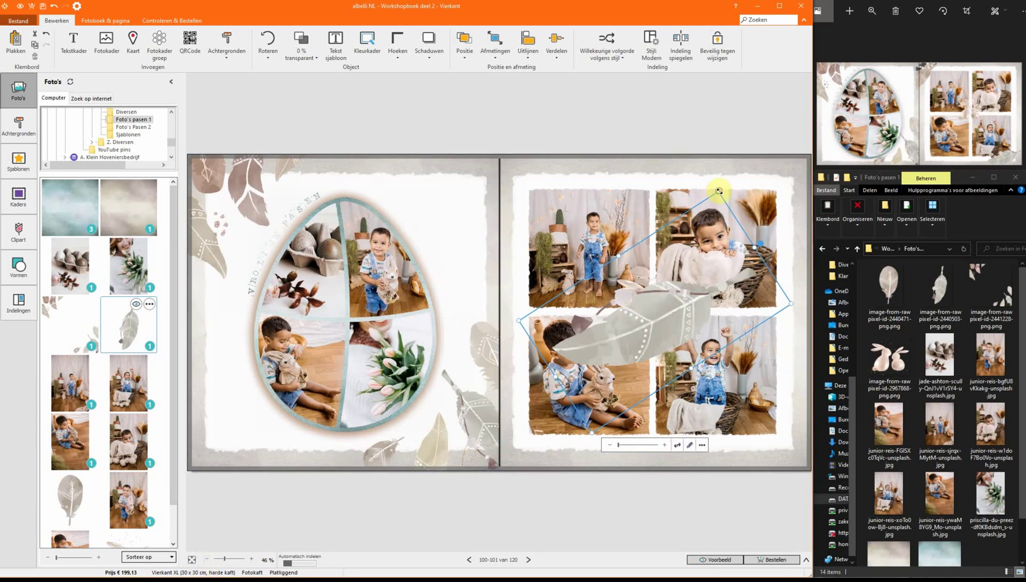
left_click_drag(719, 190, 756, 429)
Insert the brown feather image-from-rawpixel-id-2440498-png.png as a new object on the right page and reduce its size
left_click(525, 428)
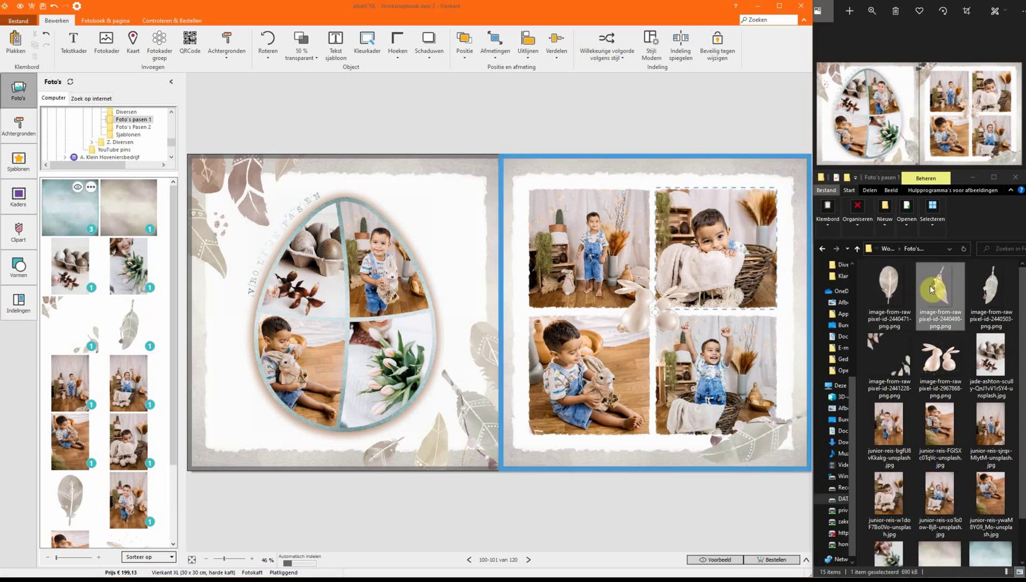
scroll(106, 452, "down", 3)
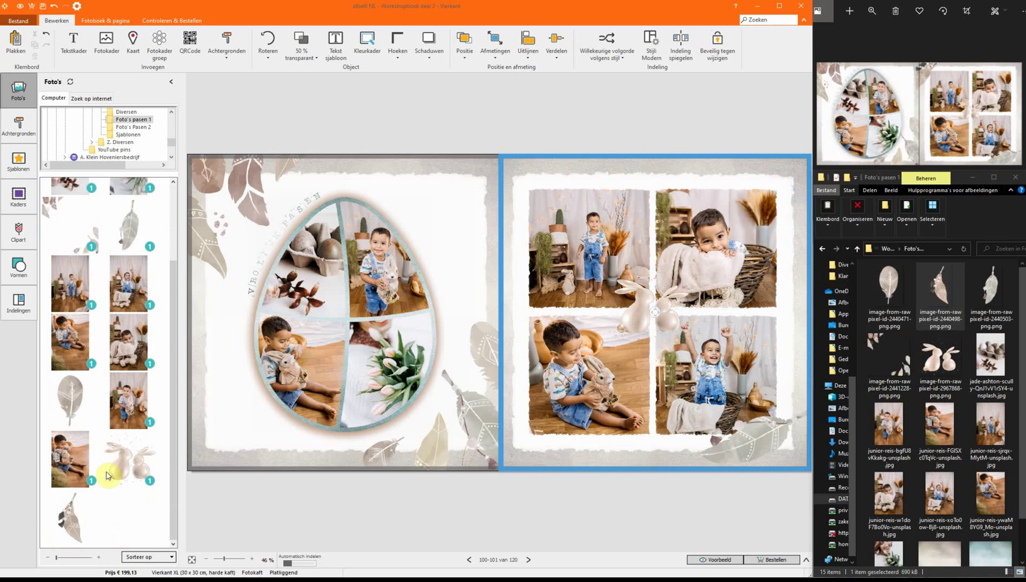
right_click(73, 522)
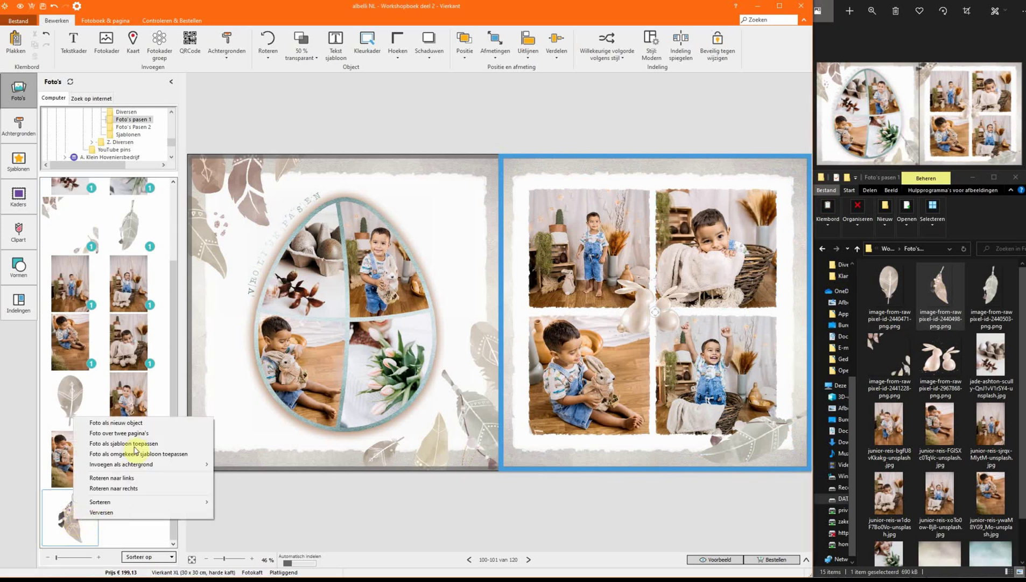
left_click(138, 423)
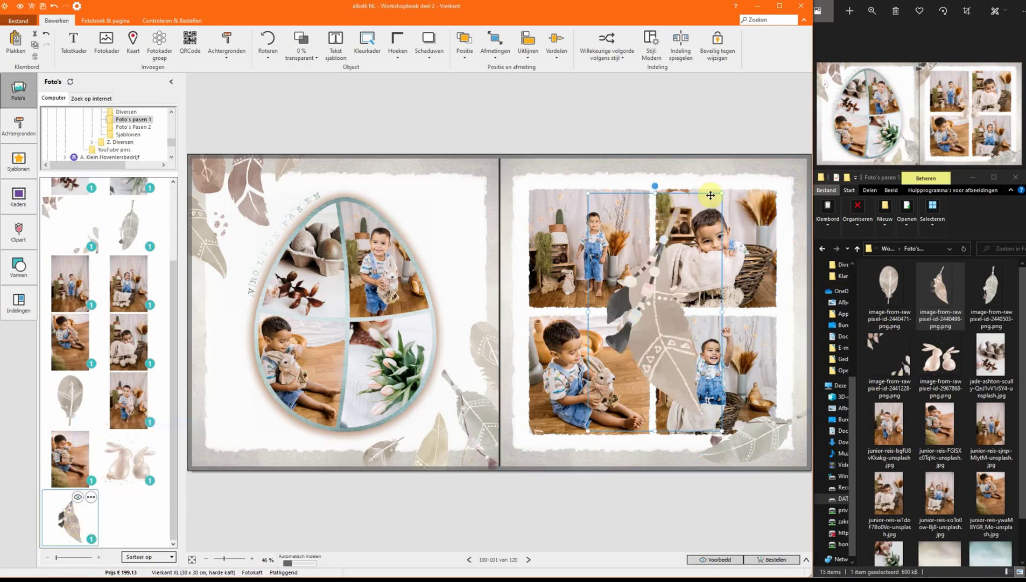
left_click_drag(722, 192, 615, 276)
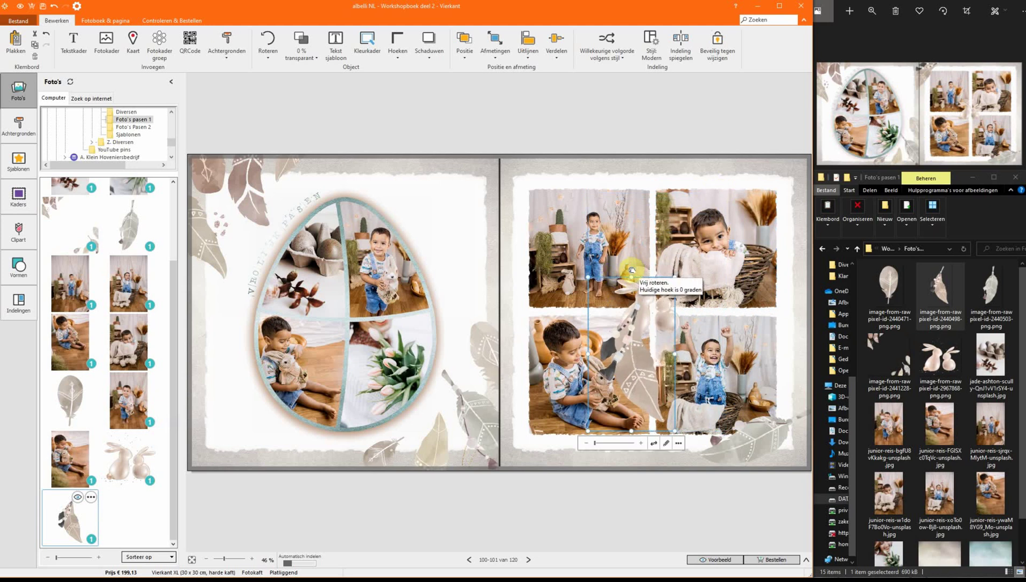
Rotate the brown feather diagonally, position it over the top of the centre fold and enlarge it slightly
left_click_drag(629, 270, 692, 308)
left_click_drag(622, 360, 500, 193)
left_click_drag(592, 142, 577, 143)
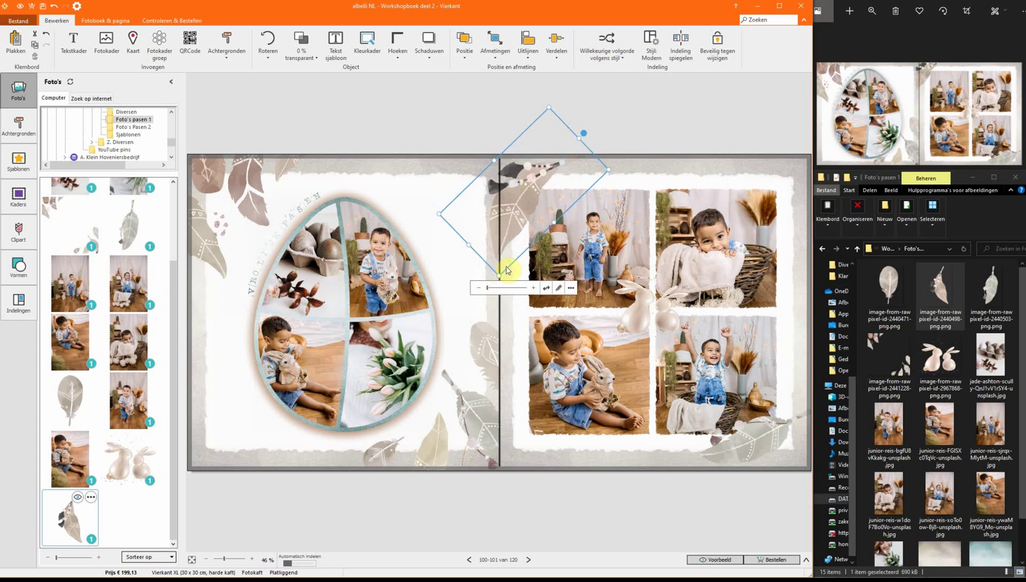
mouse_move(499, 275)
left_mouse_down()
mouse_move(488, 280)
mouse_move(495, 289)
left_mouse_up()
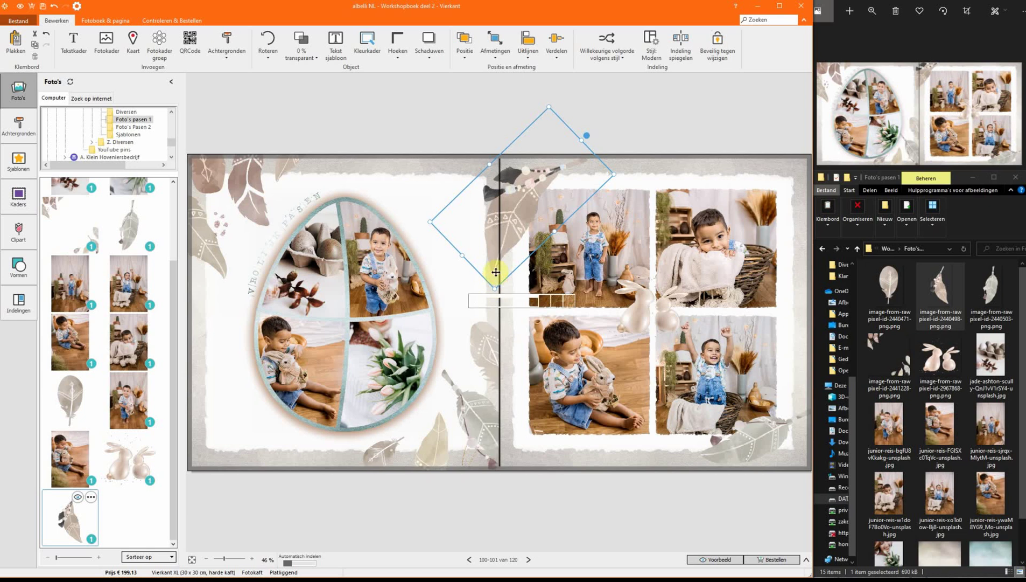
left_click_drag(500, 228, 500, 222)
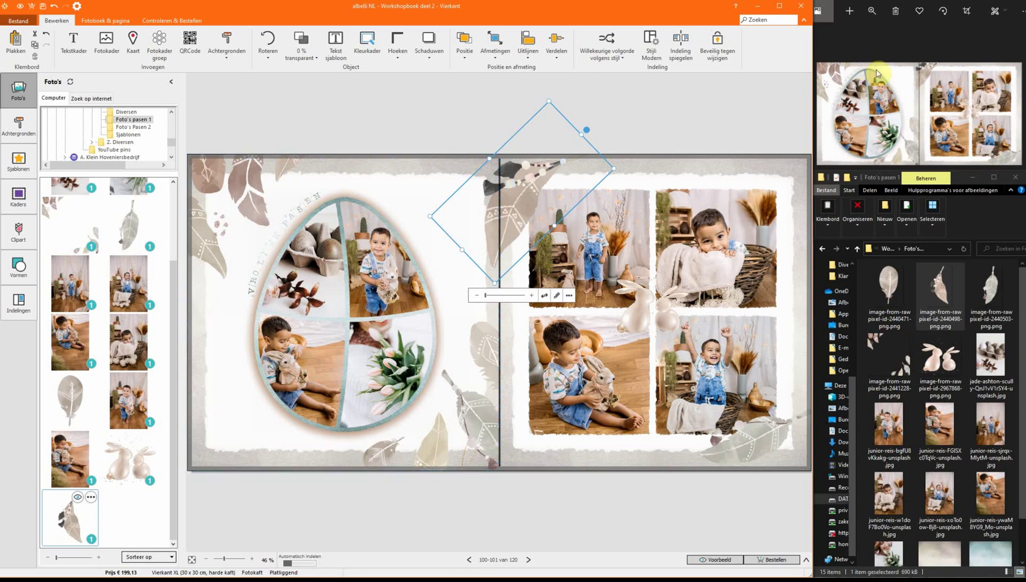
left_click(447, 242)
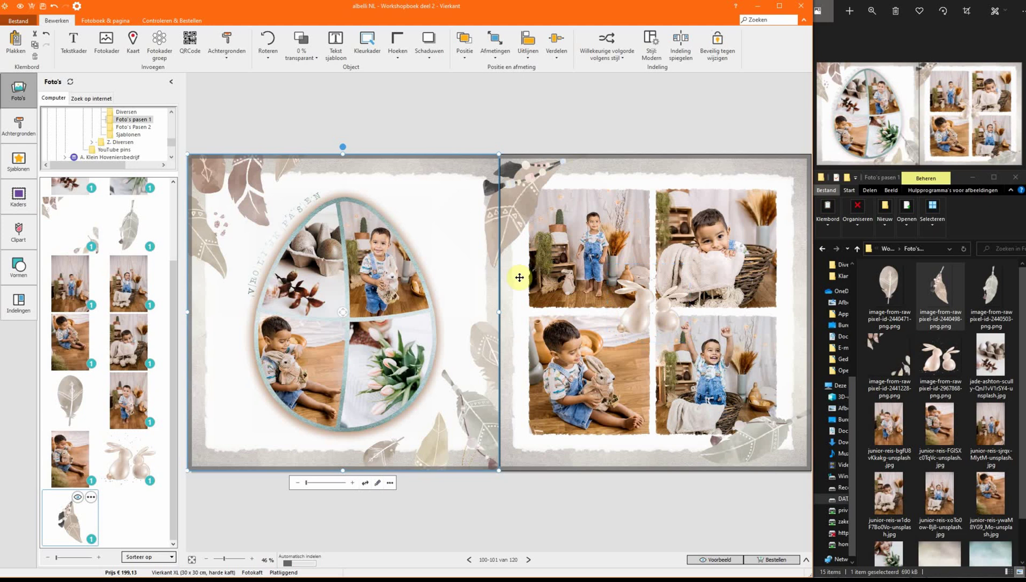
Go to spread 102-103 and turn off Beveilig tegen wijzigen for the yellow left and white right page backgrounds
left_click(530, 560)
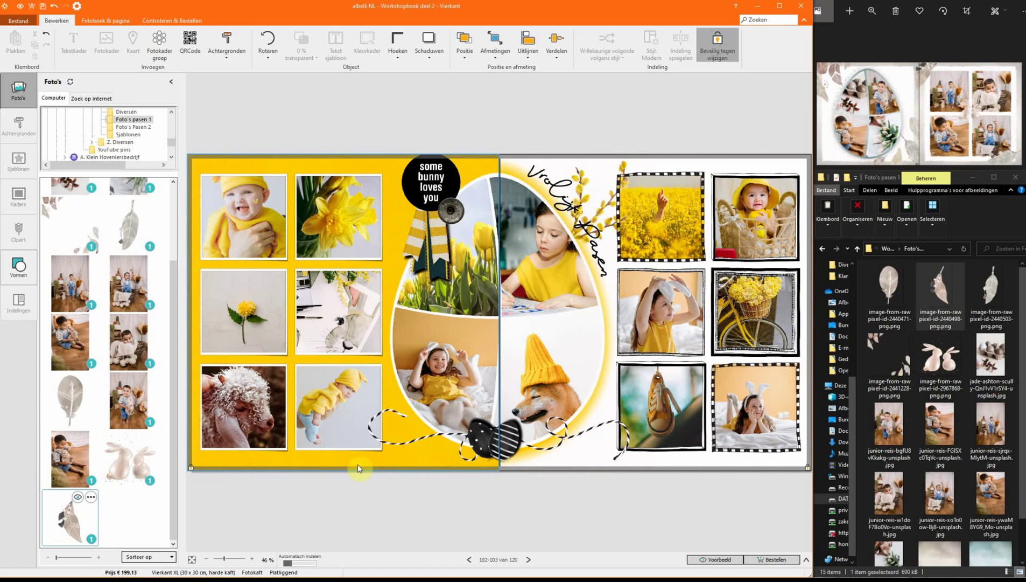
left_click(719, 42)
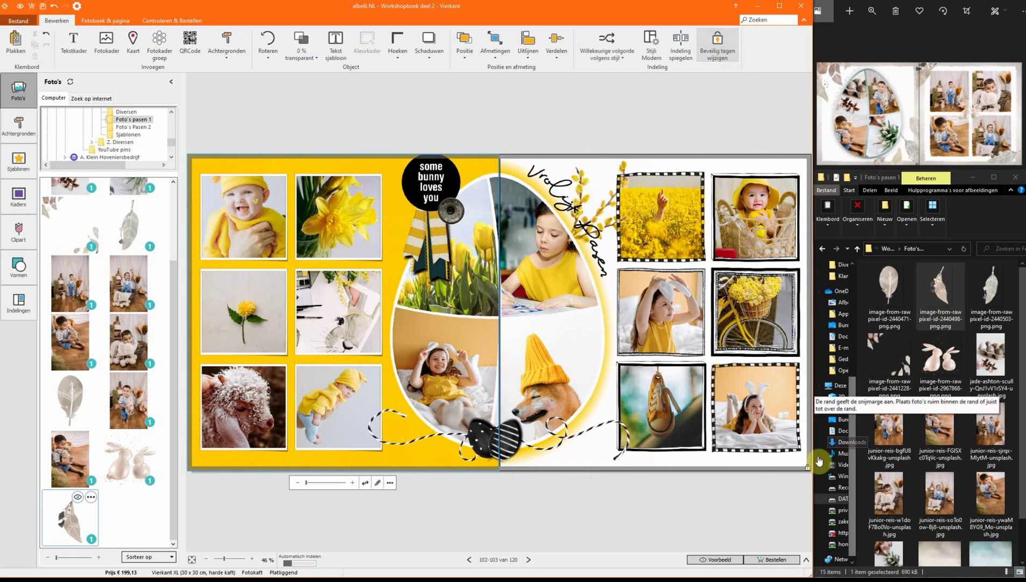
left_click(718, 43)
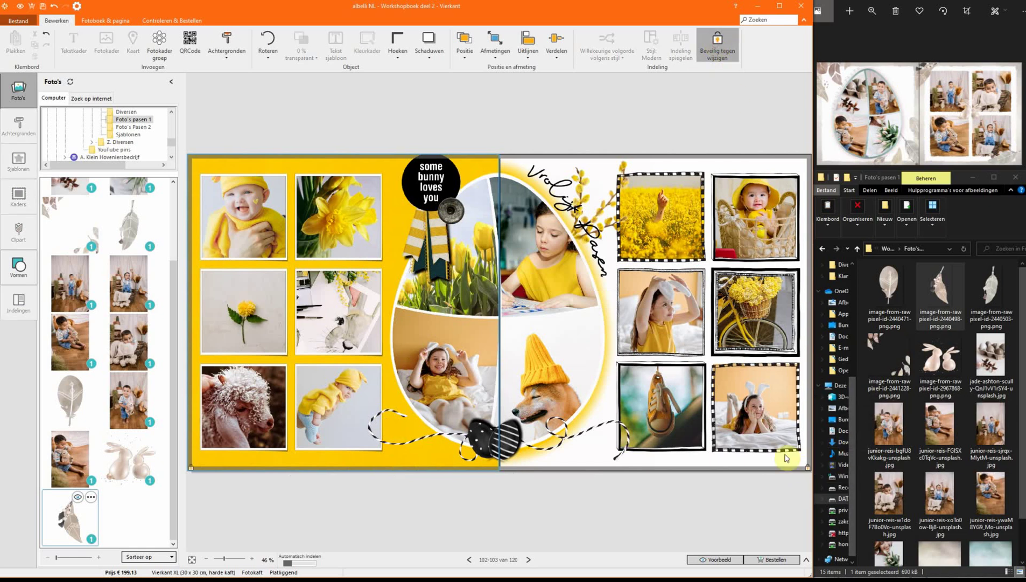
left_click(717, 44)
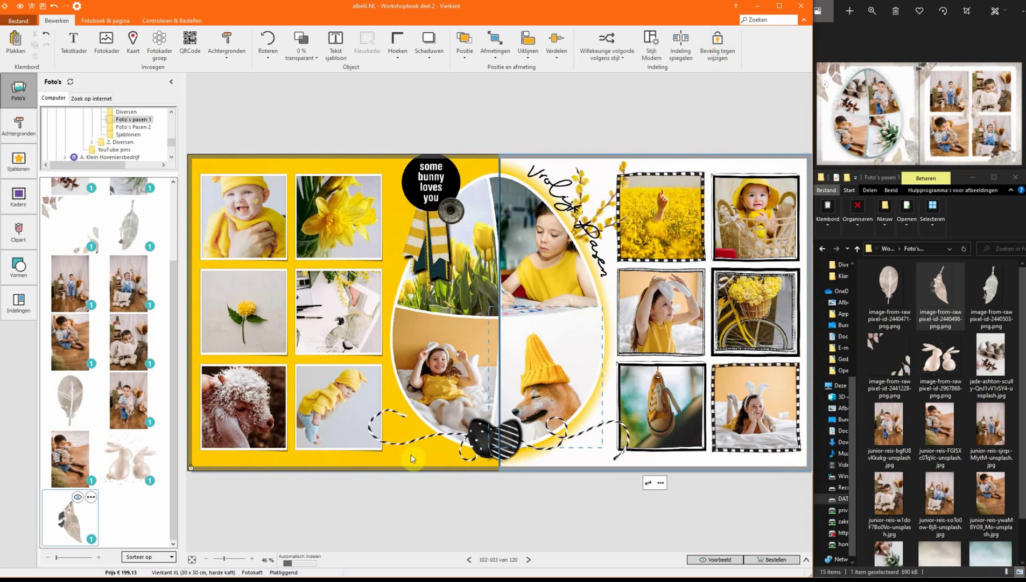
left_click(344, 461)
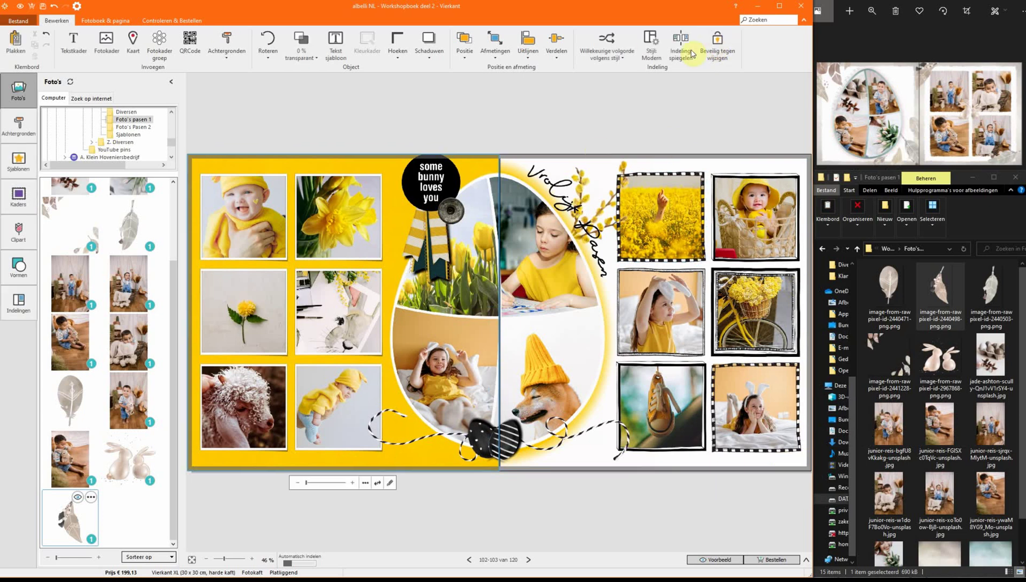